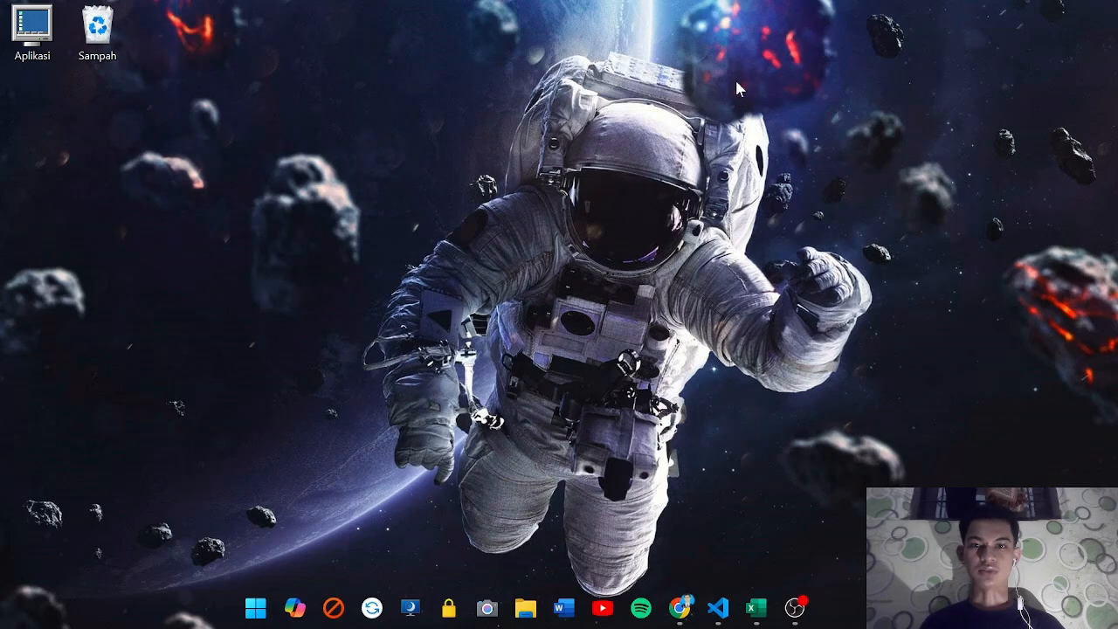
Look over the Hasil Analisis and Jumlah sekolah per provinsi workbooks in Excel and minimise both
{"action": "left_click_drag", "start_coordinate": [464, 65], "coordinate": [809, 538]}
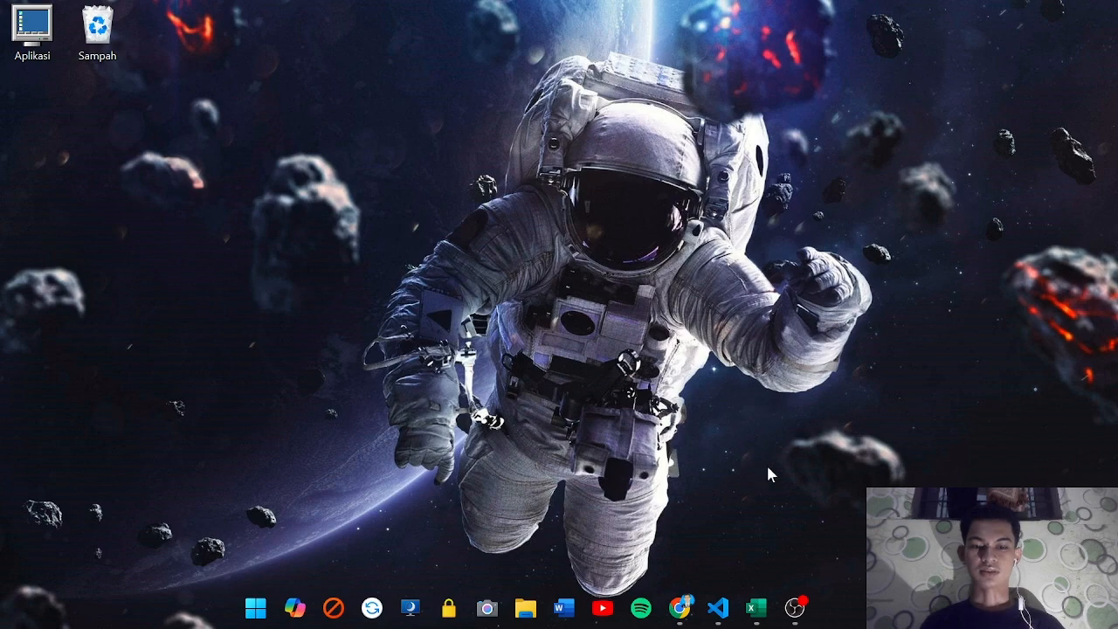
{"action": "mouse_move", "coordinate": [757, 608]}
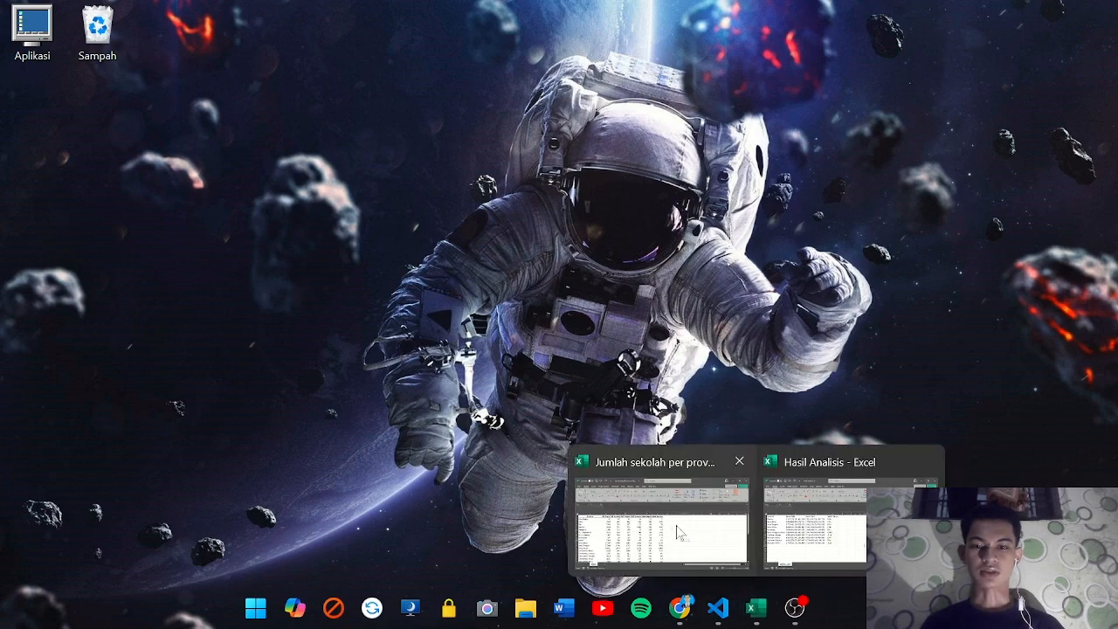
{"action": "mouse_move", "coordinate": [650, 516]}
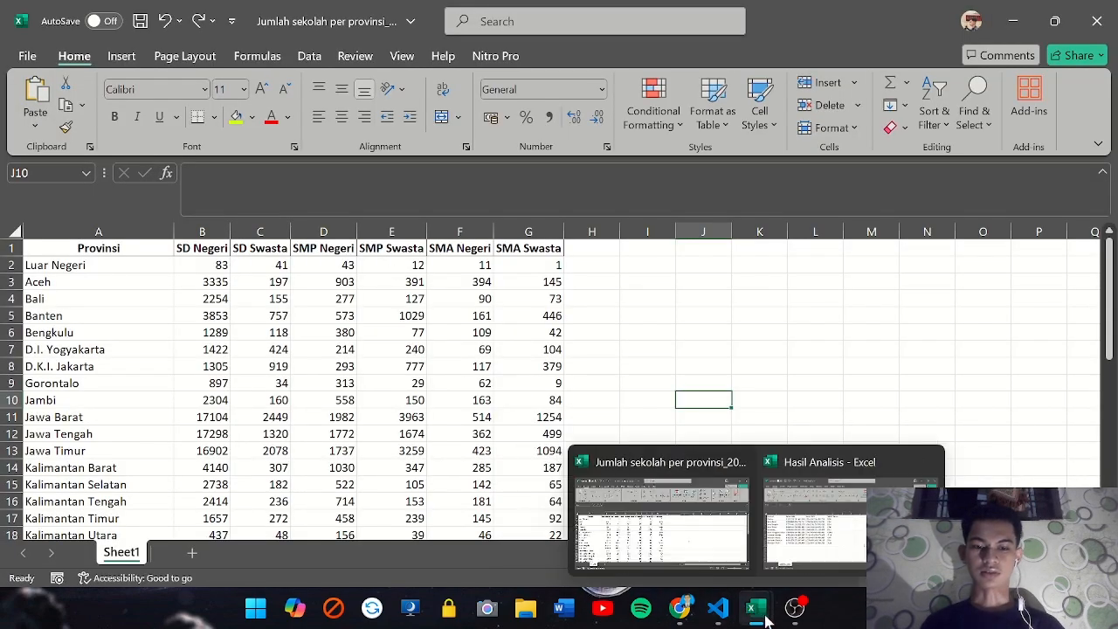
{"action": "left_click", "coordinate": [795, 528]}
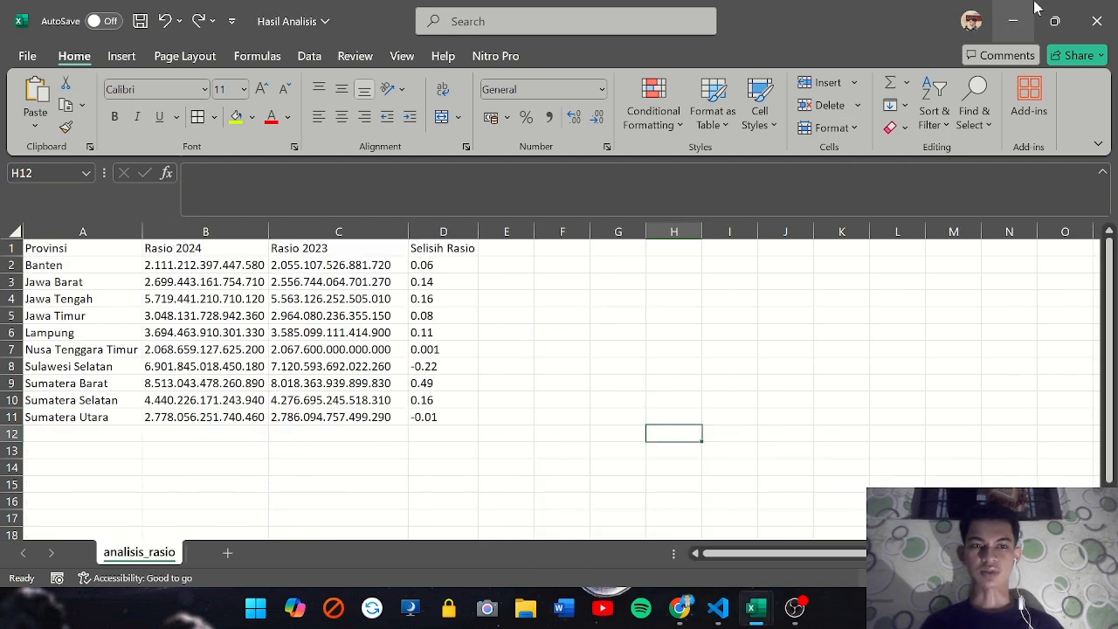
{"action": "left_click", "coordinate": [1014, 21]}
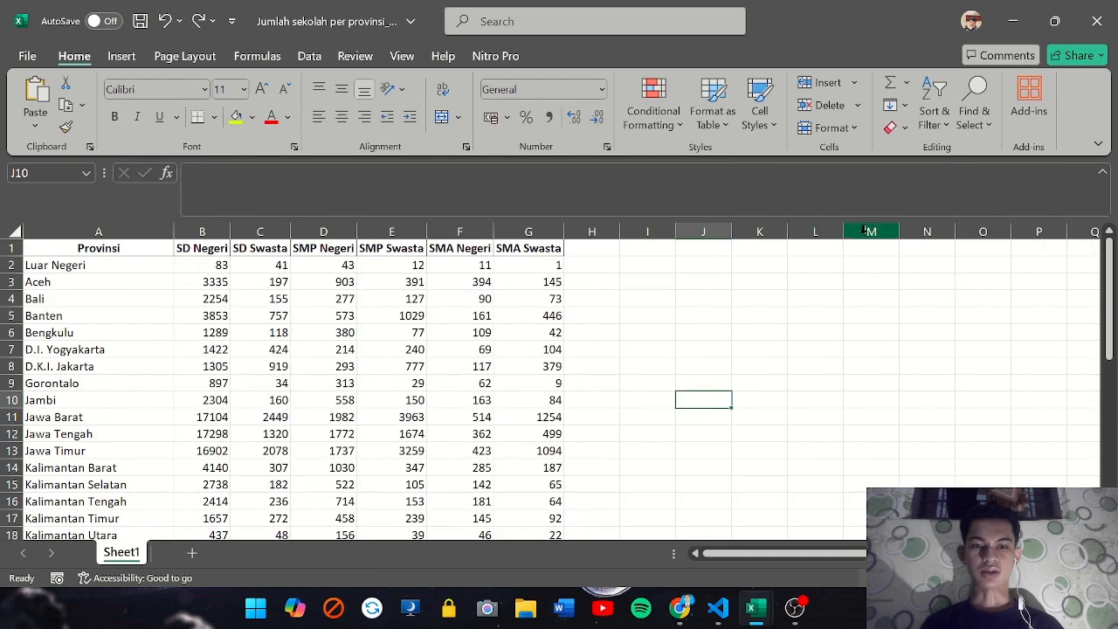
{"action": "left_click", "coordinate": [1014, 21]}
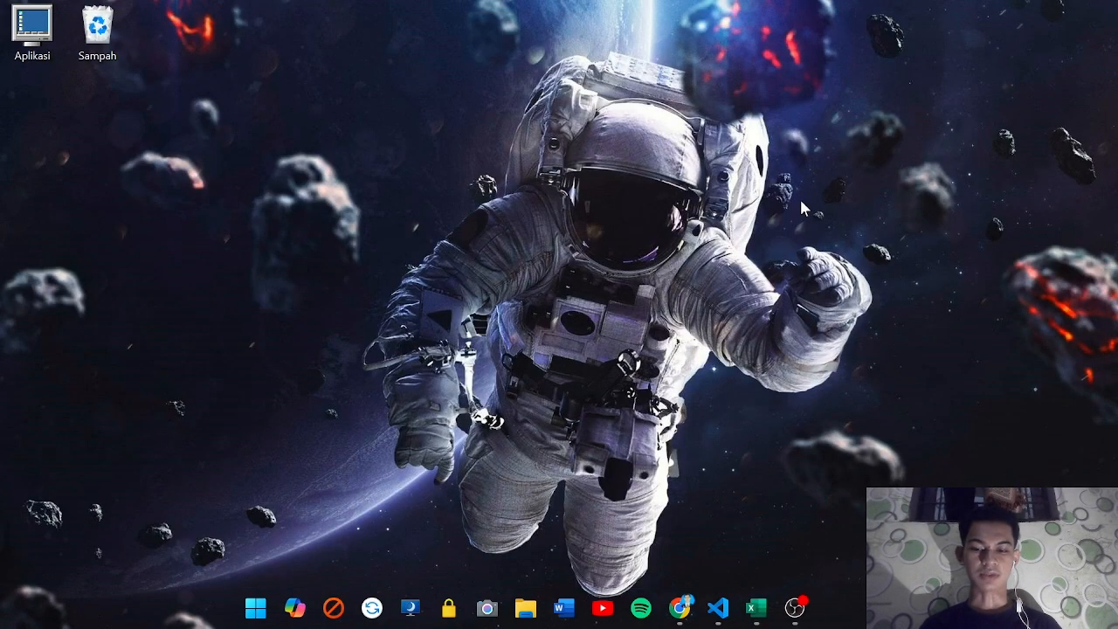
Launch Tableau Public 2024.3 and dismiss the file recovery dialog without opening the recovered workbook
{"action": "key", "text": "super"}
{"action": "type", "text": "ta"}
{"action": "key", "text": "Down"}
{"action": "key", "text": "Down"}
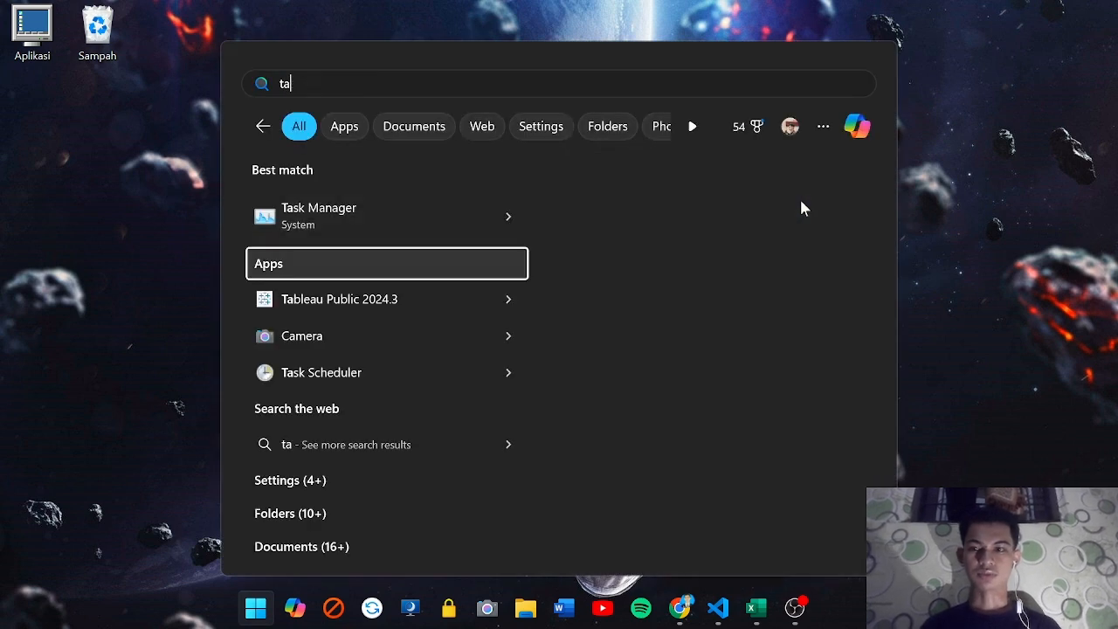
{"action": "key", "text": "Return"}
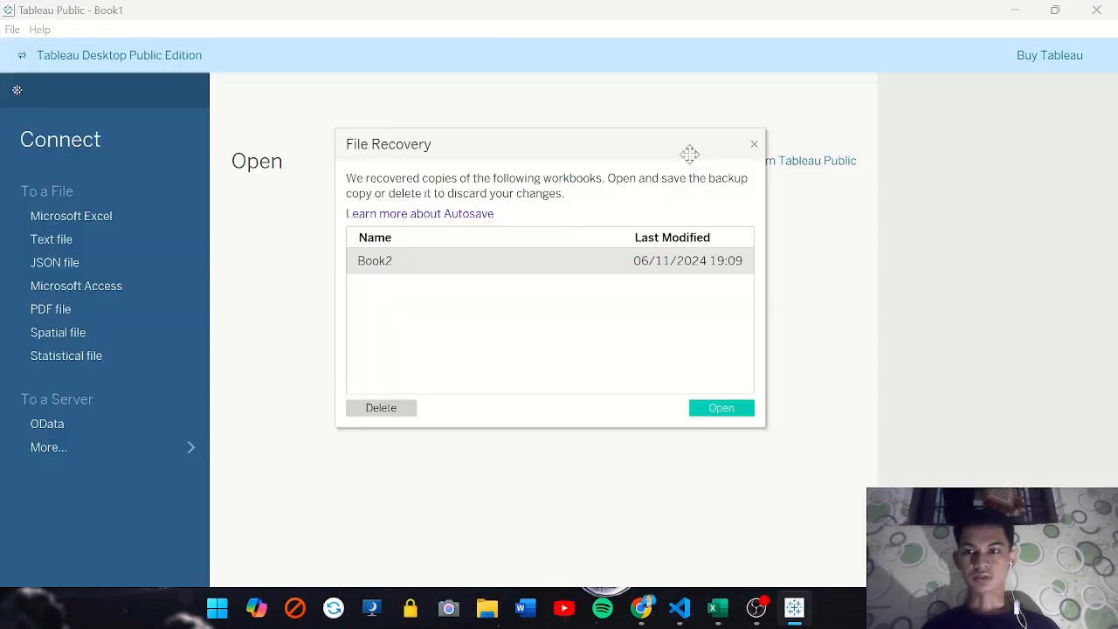
{"action": "left_click", "coordinate": [755, 145]}
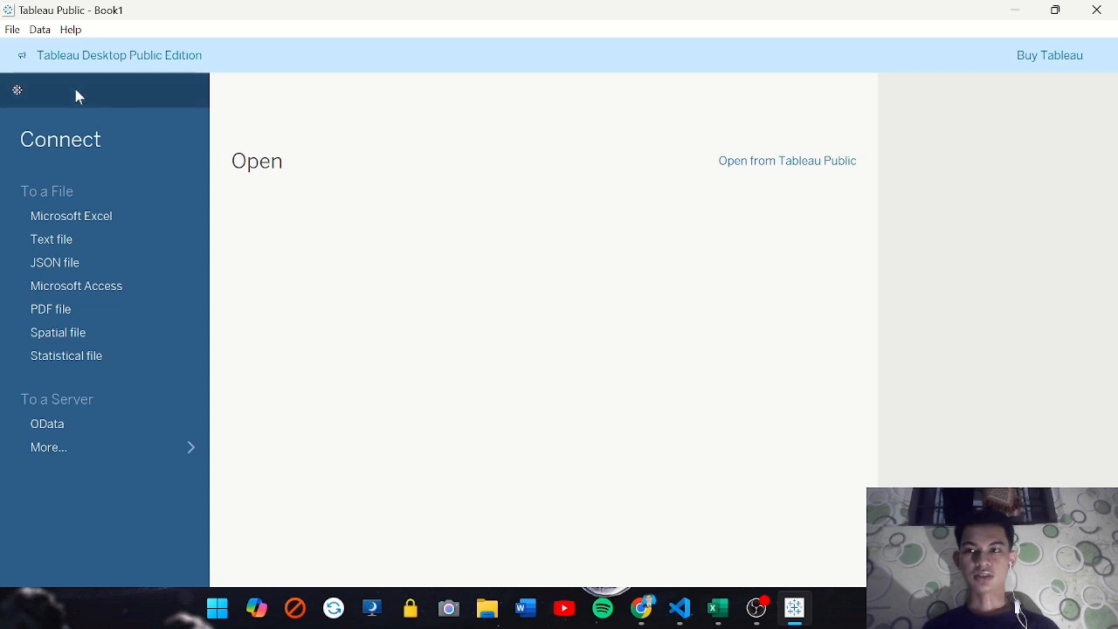
{"action": "left_click", "coordinate": [11, 31]}
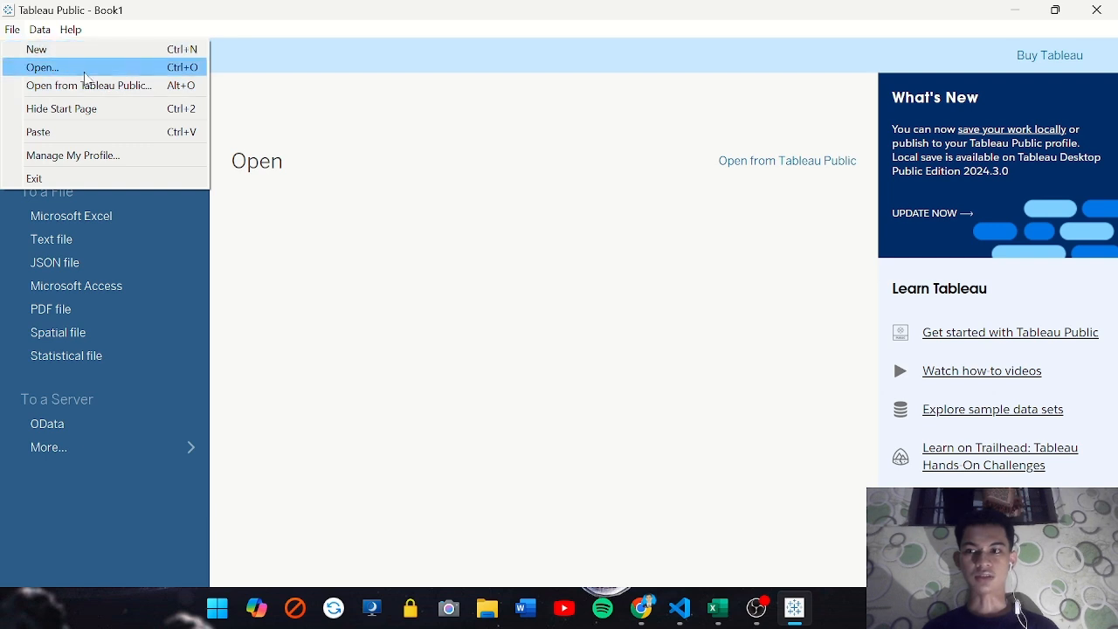
{"action": "mouse_move", "coordinate": [41, 32]}
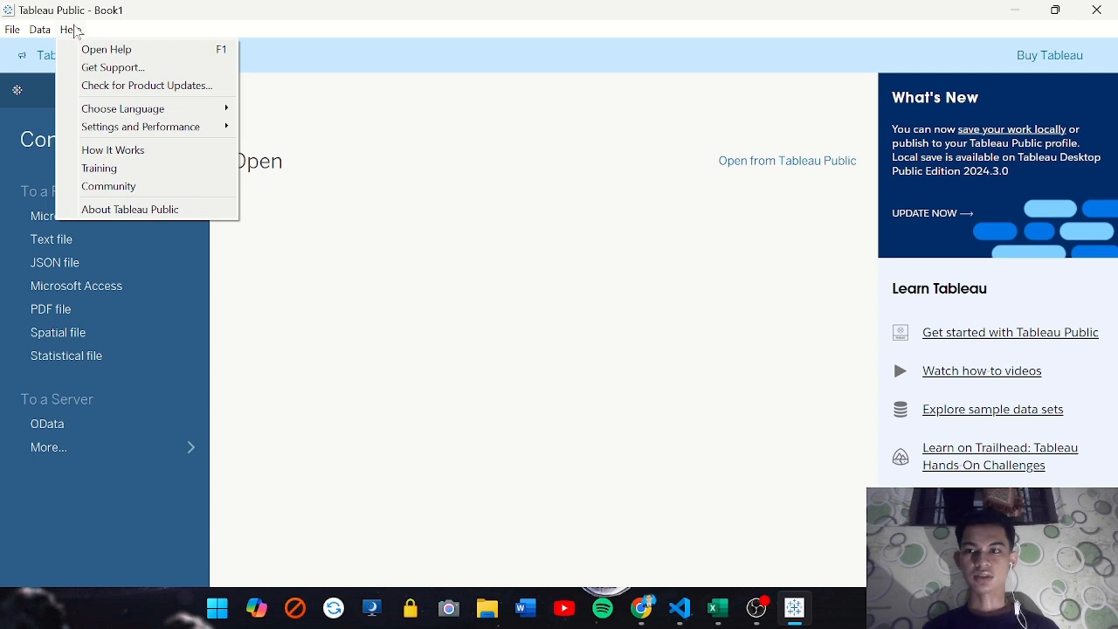
{"action": "left_click", "coordinate": [443, 328]}
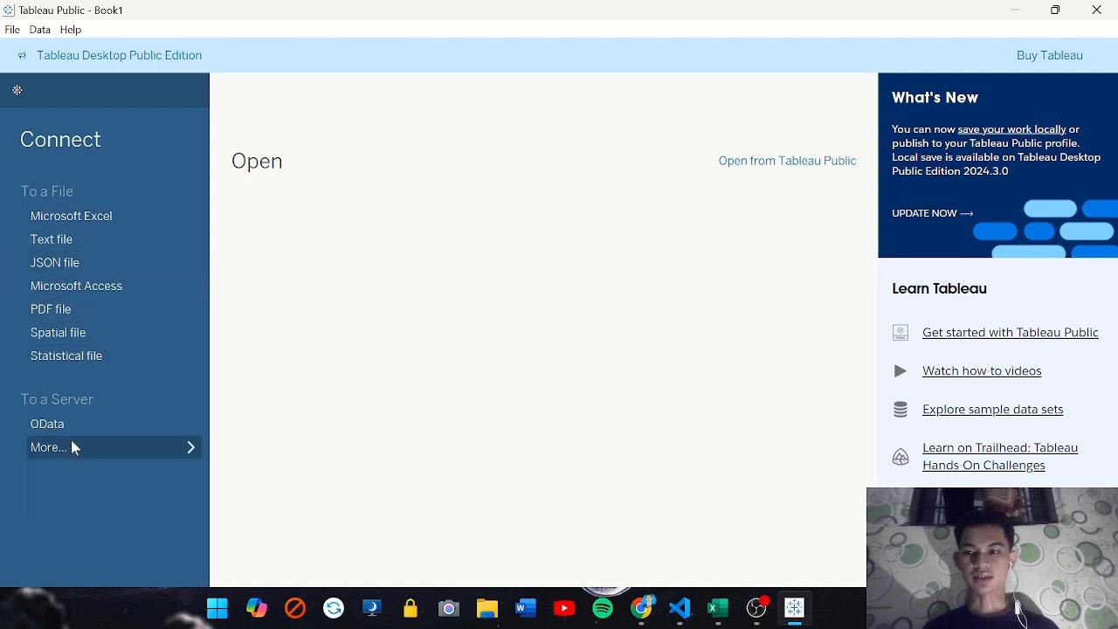
Connect to the Microsoft Excel file "Jumlah sekolah per provinsi_2023" as the data source
{"action": "left_click", "coordinate": [84, 219]}
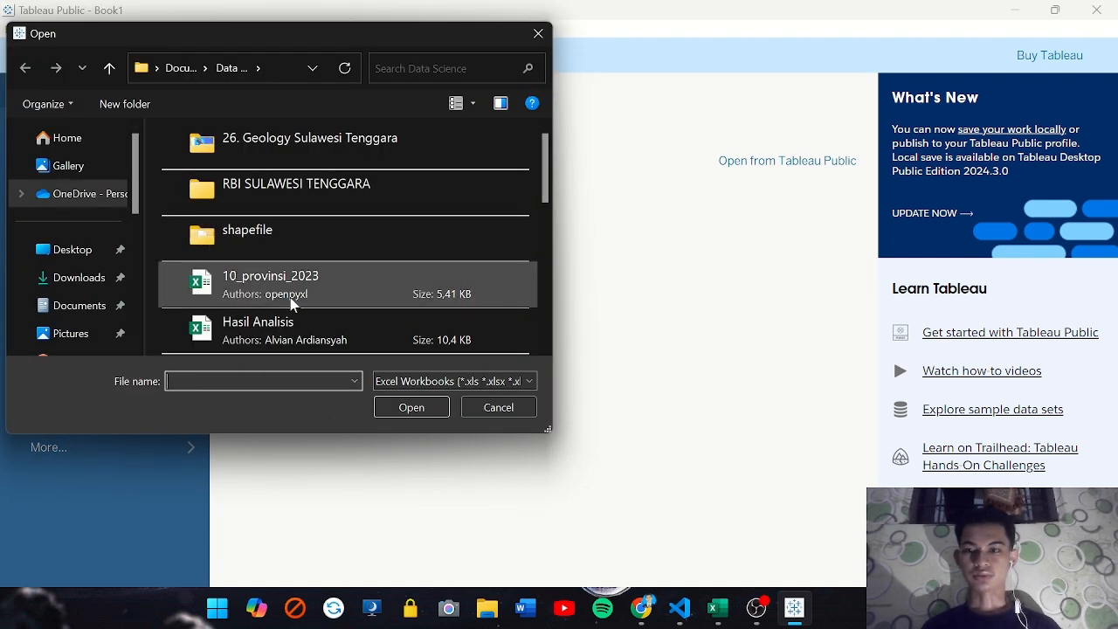
{"action": "scroll", "coordinate": [293, 302], "scroll_direction": "down", "scroll_amount": 5}
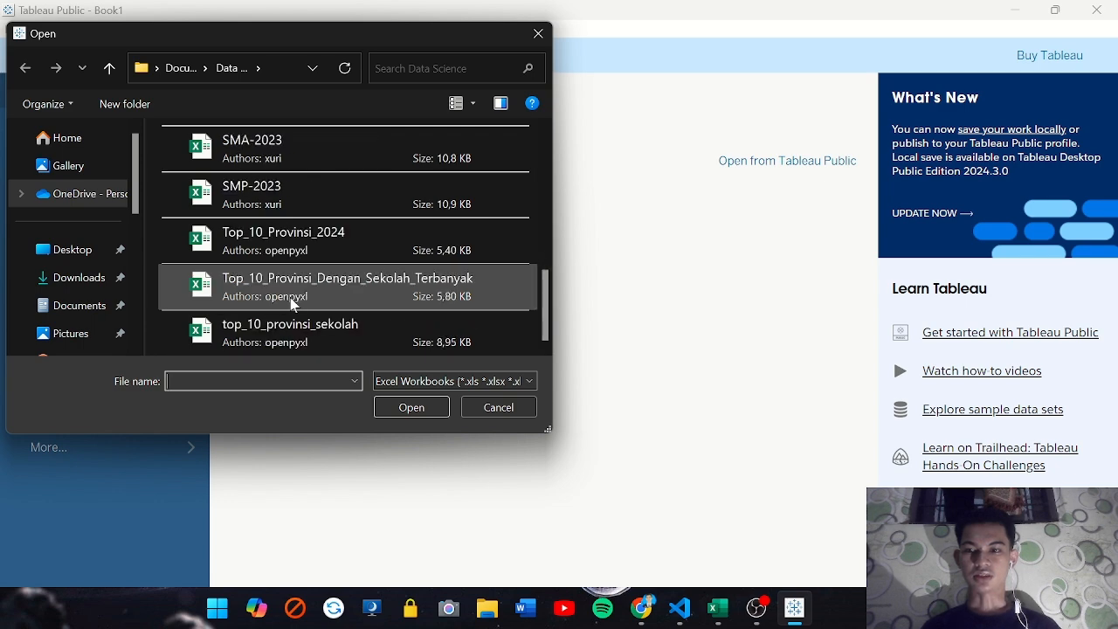
{"action": "scroll", "coordinate": [293, 301], "scroll_direction": "up", "scroll_amount": 5}
{"action": "scroll", "coordinate": [293, 301], "scroll_direction": "down", "scroll_amount": 5}
{"action": "scroll", "coordinate": [292, 302], "scroll_direction": "up", "scroll_amount": 5}
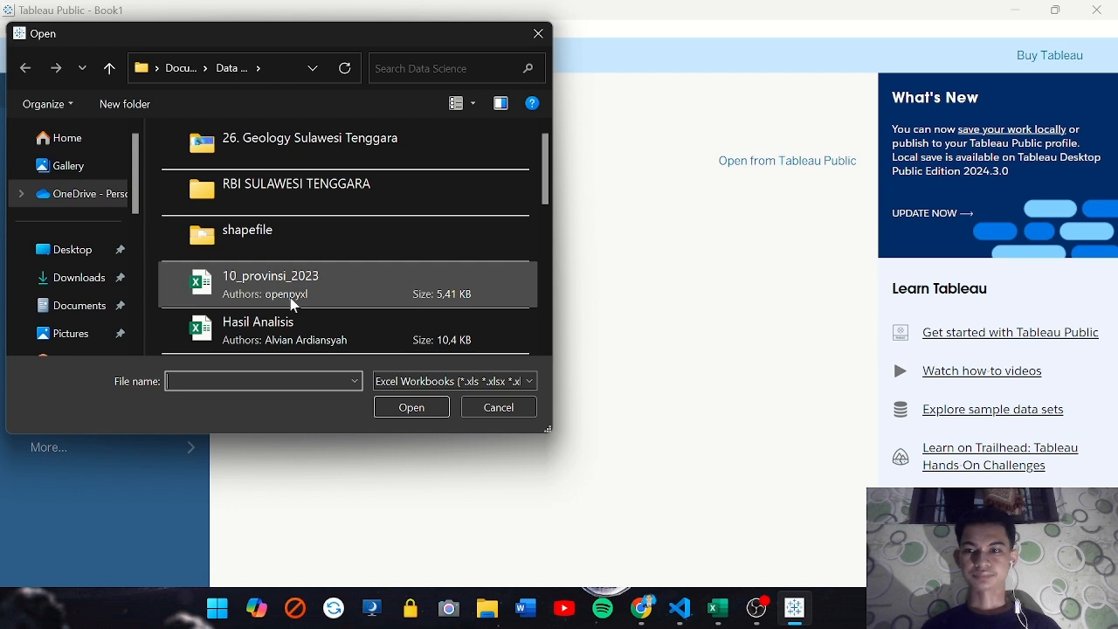
{"action": "scroll", "coordinate": [293, 301], "scroll_direction": "down", "scroll_amount": 1}
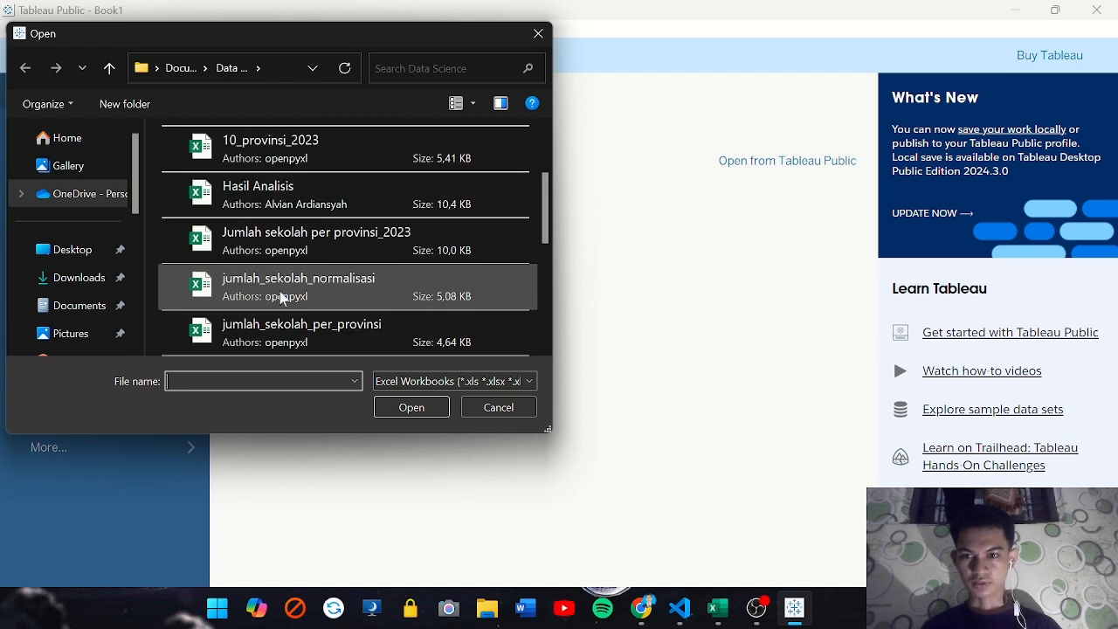
{"action": "left_click", "coordinate": [296, 249]}
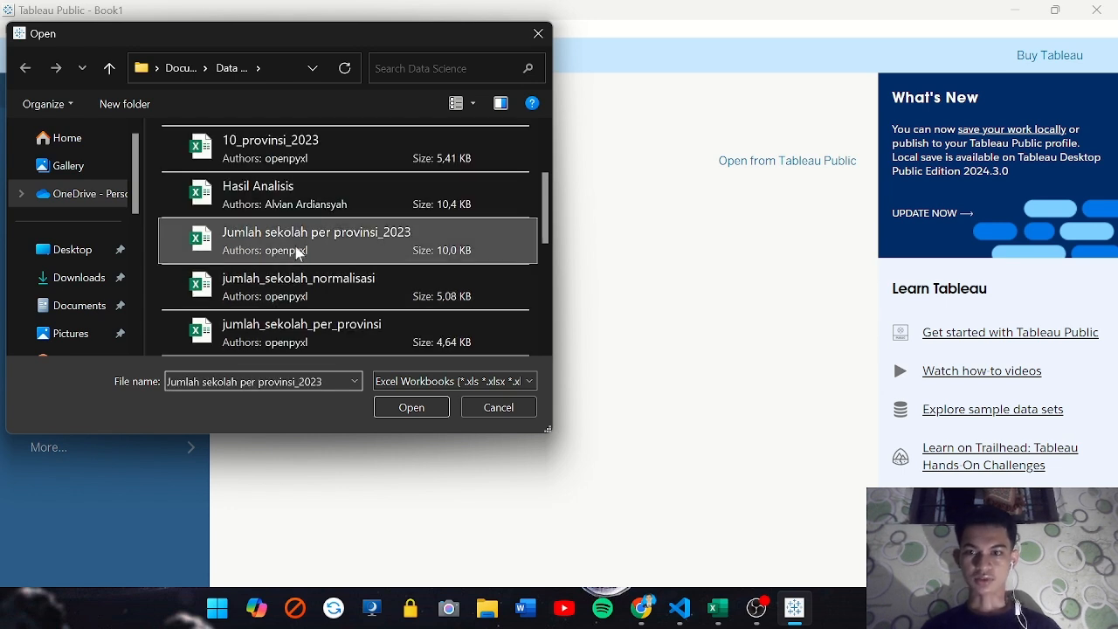
{"action": "left_click", "coordinate": [404, 408]}
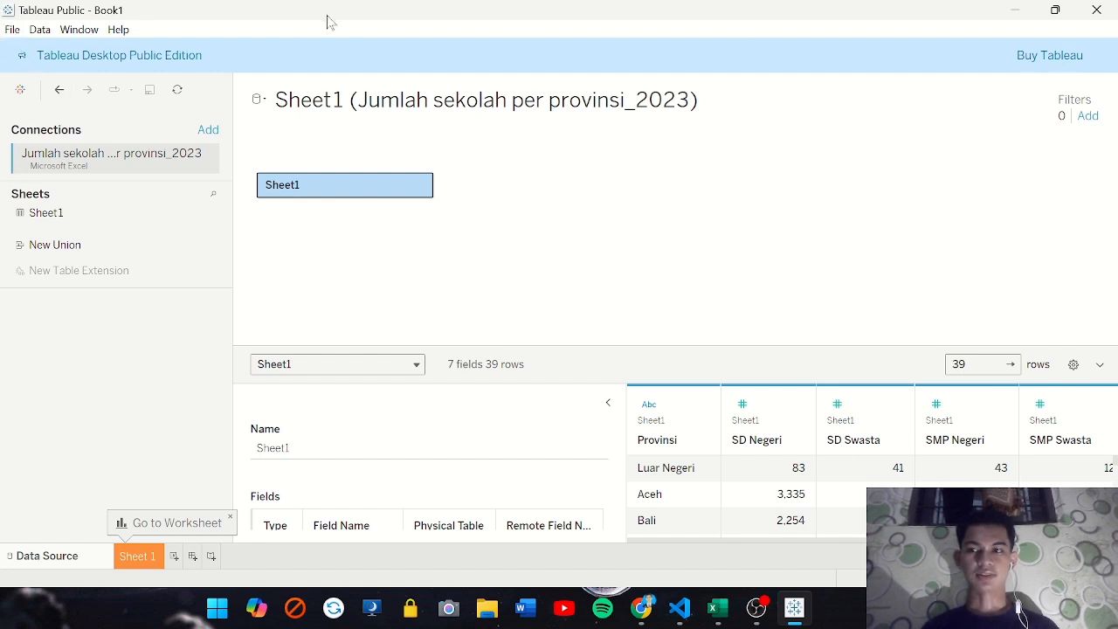
{"action": "left_click", "coordinate": [87, 32]}
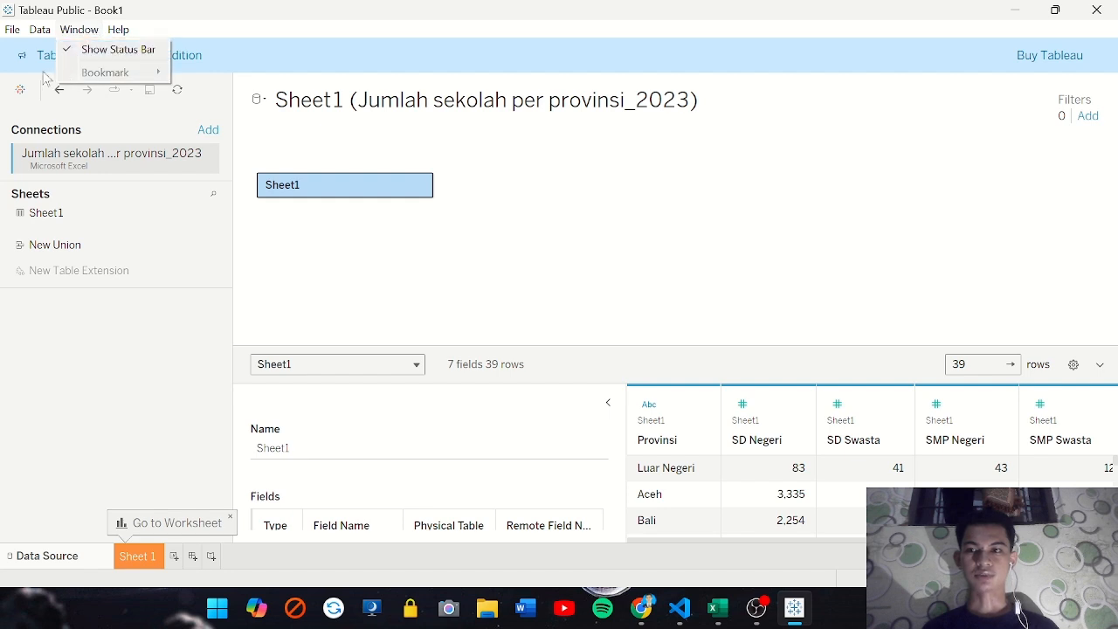
{"action": "mouse_move", "coordinate": [122, 31]}
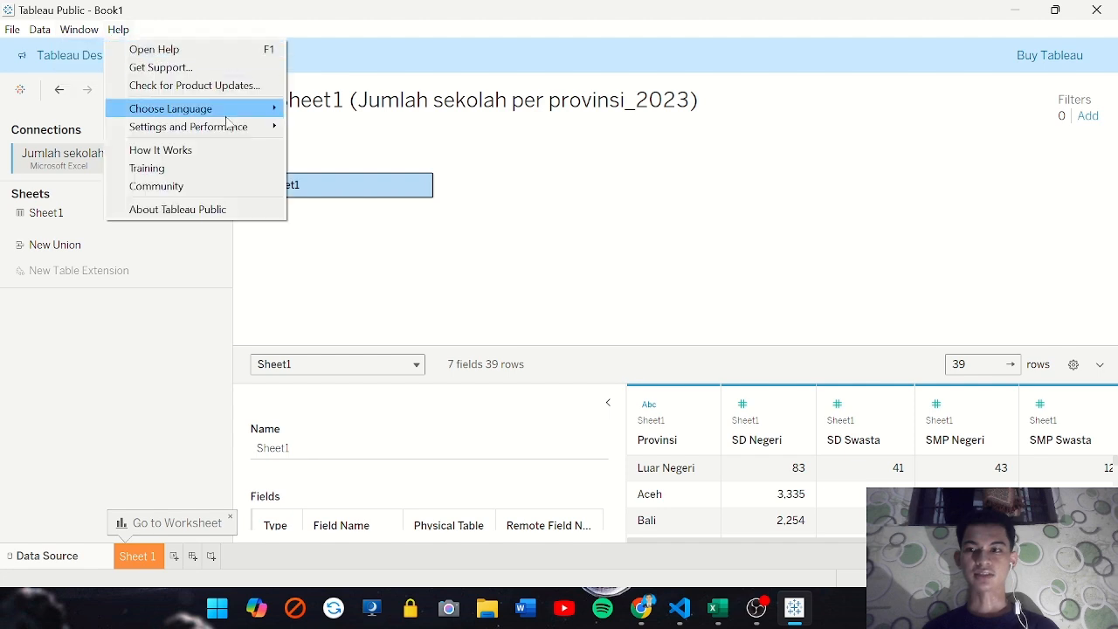
{"action": "mouse_move", "coordinate": [27, 33]}
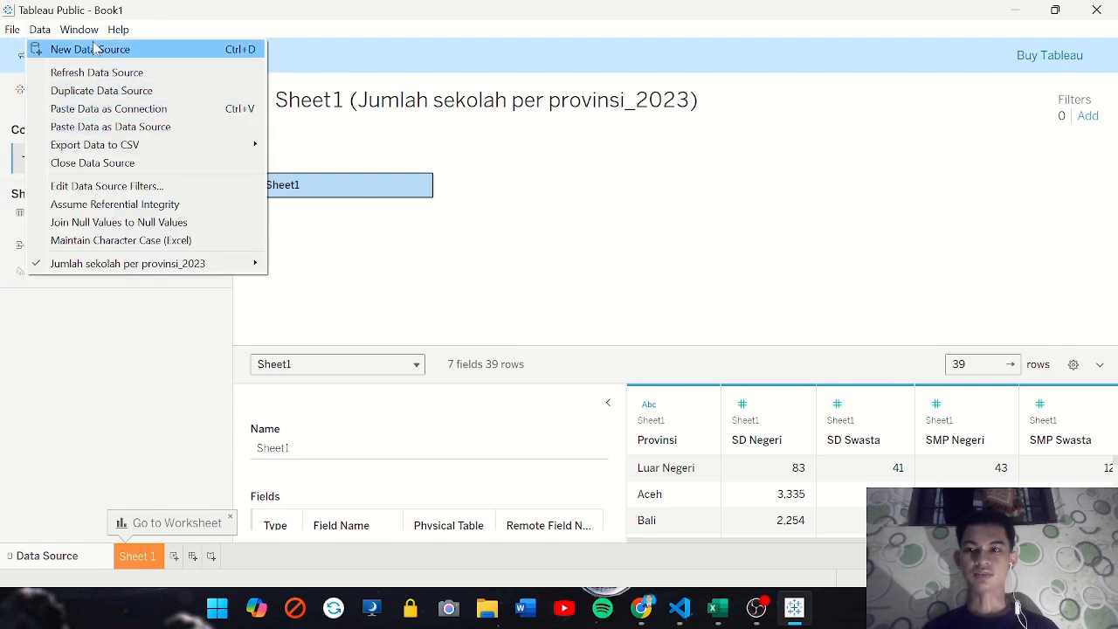
{"action": "mouse_move", "coordinate": [83, 32]}
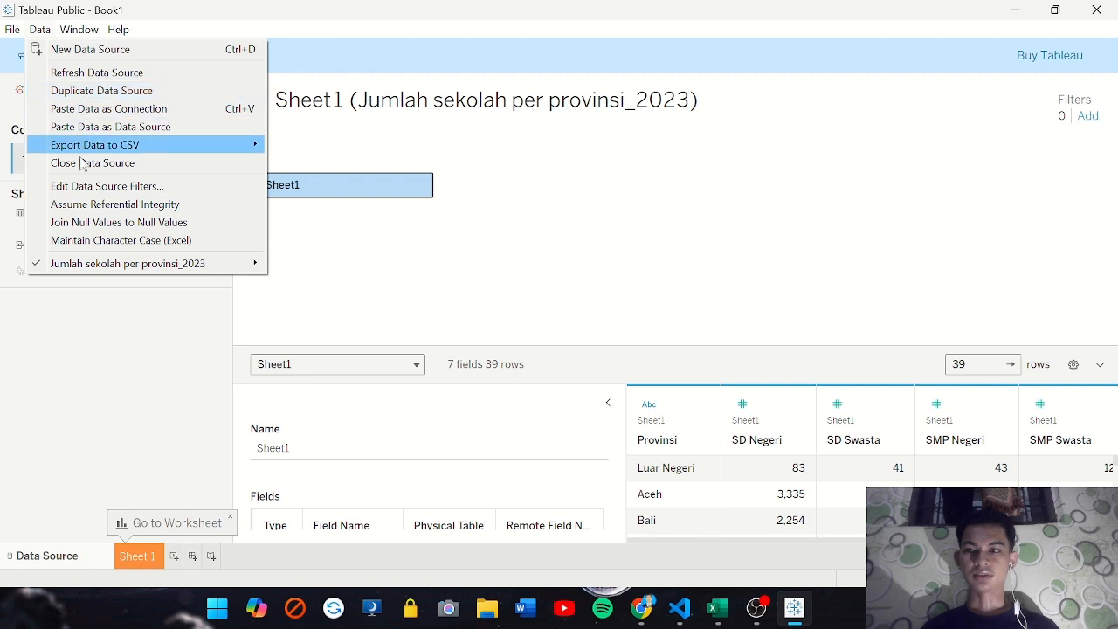
{"action": "left_click", "coordinate": [120, 342]}
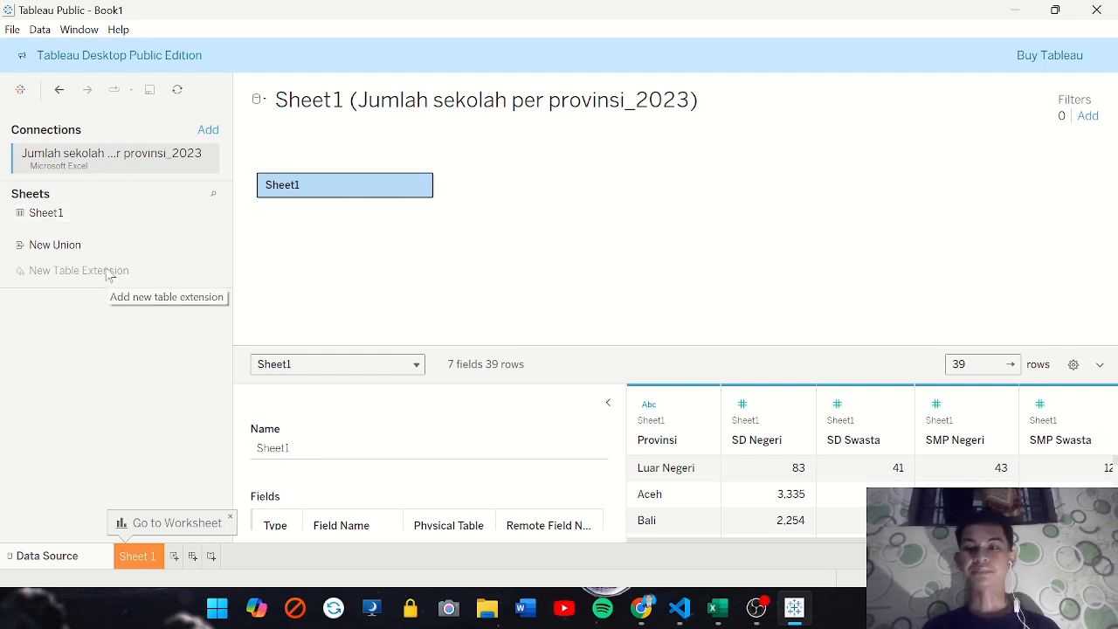
Collapse the table details to examine the school data by province, and go to the Sheet 1 worksheet
{"action": "left_click", "coordinate": [609, 403]}
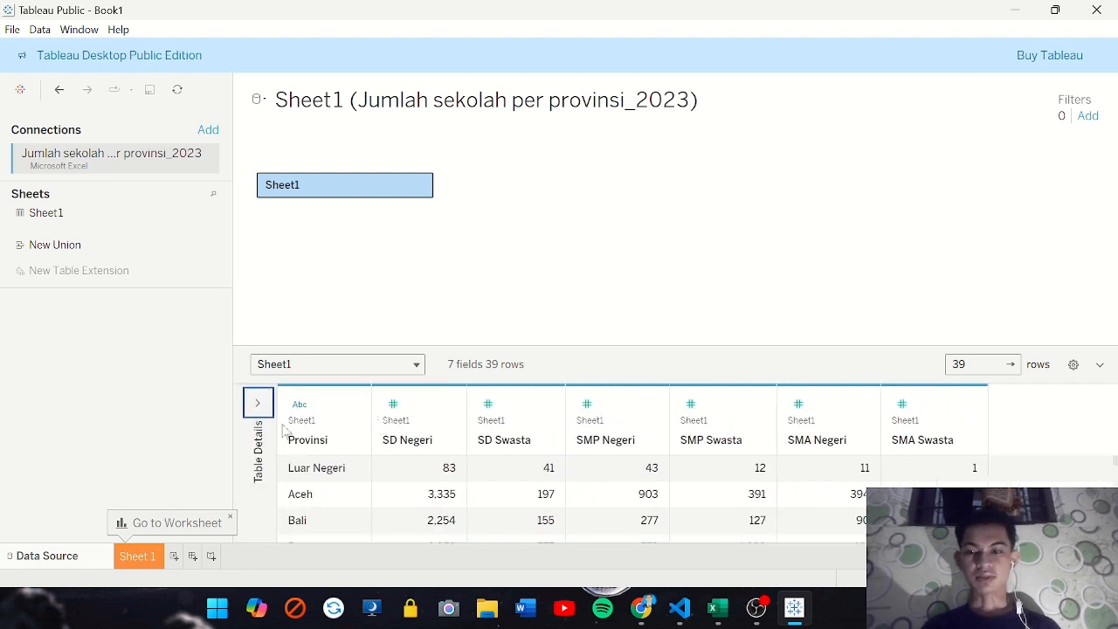
{"action": "scroll", "coordinate": [446, 467], "scroll_direction": "down", "scroll_amount": 1}
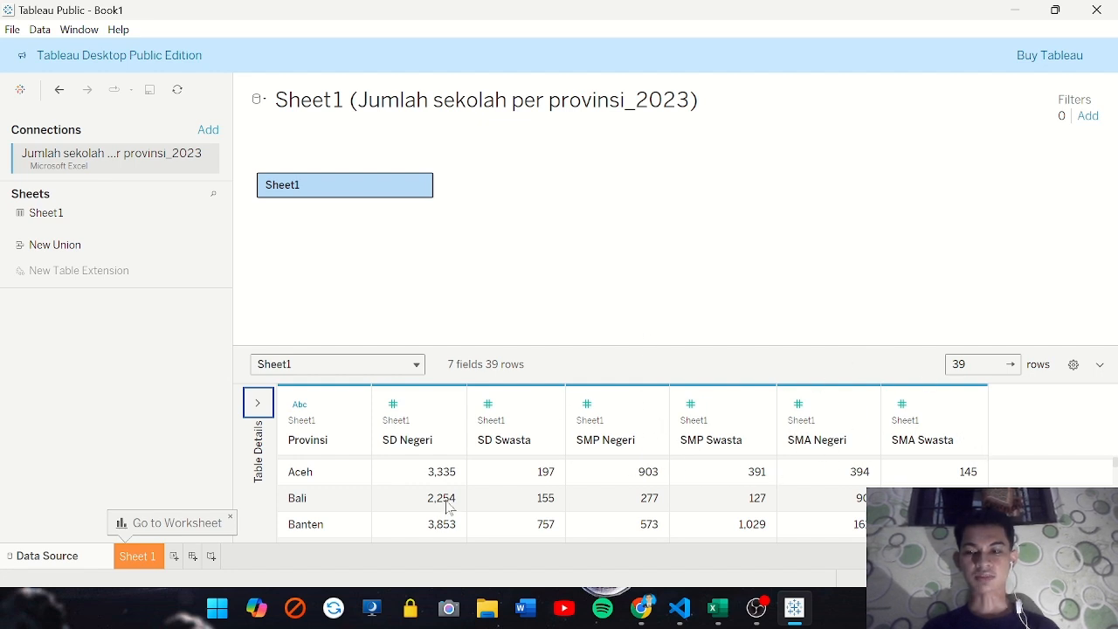
{"action": "left_click", "coordinate": [134, 559]}
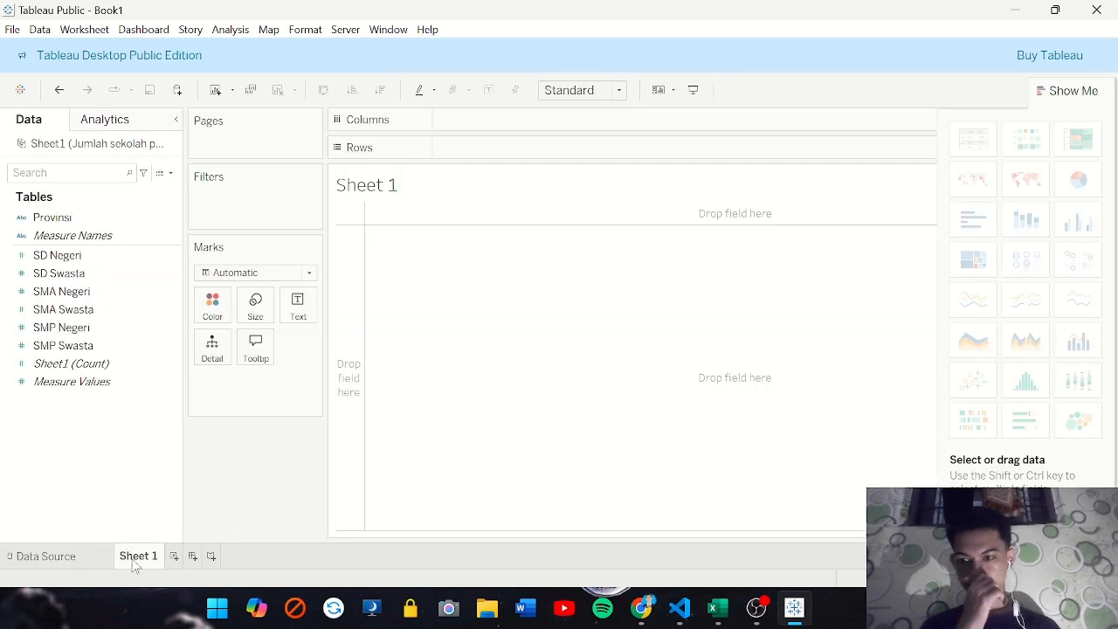
Rename the Sheet 1 worksheet as "Sebaran Sekolah Negeri Di Indonesia"
{"action": "double_click", "coordinate": [134, 560]}
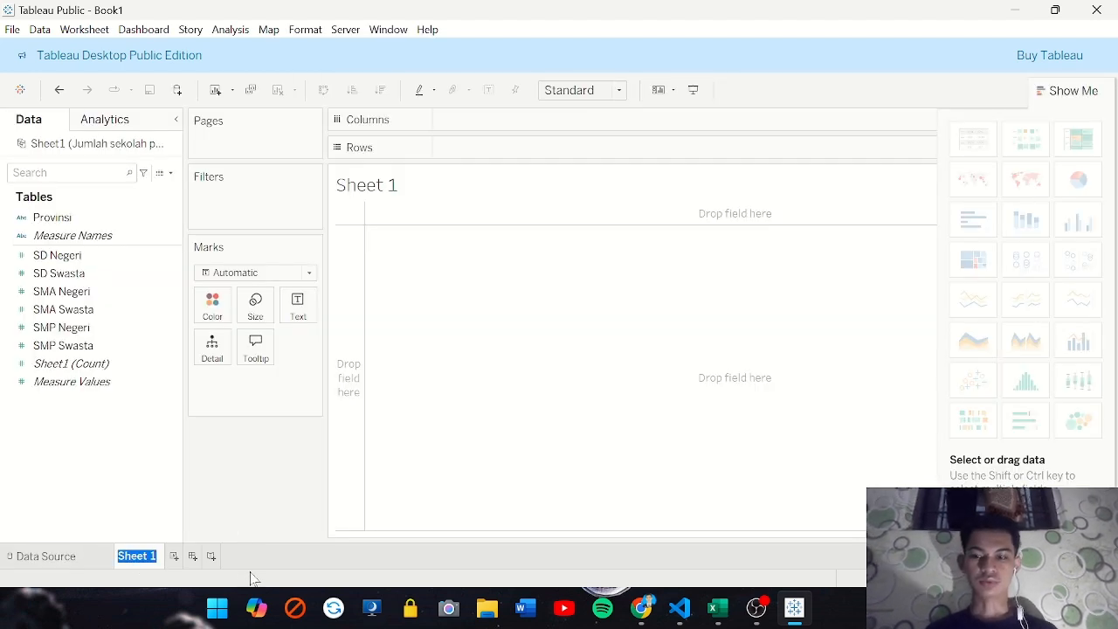
{"action": "type", "text": "Sebar"}
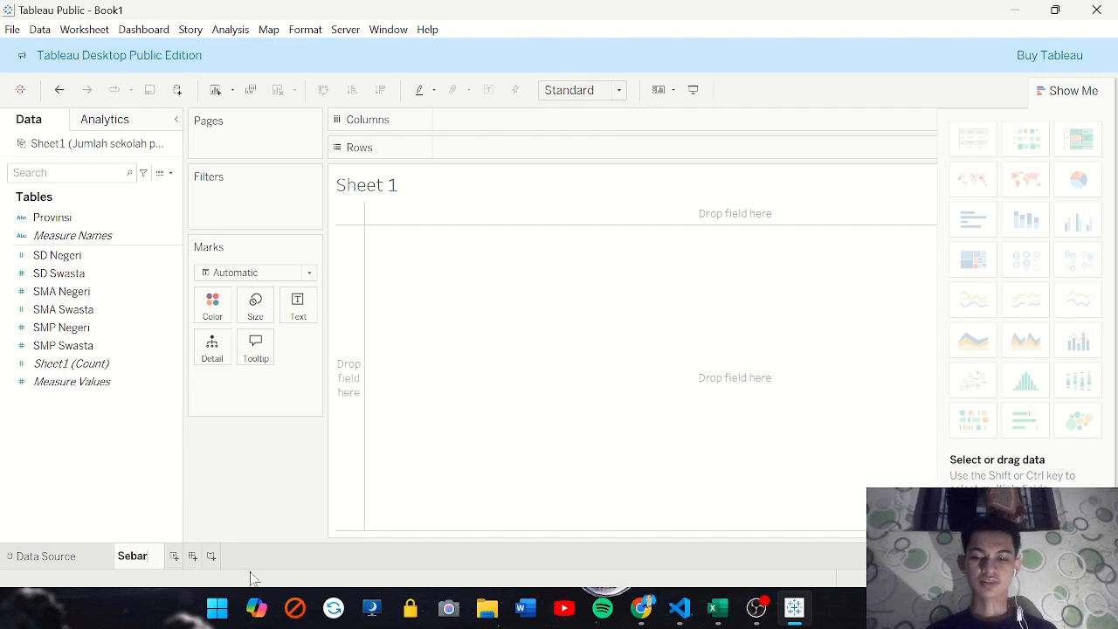
{"action": "type", "text": "an"}
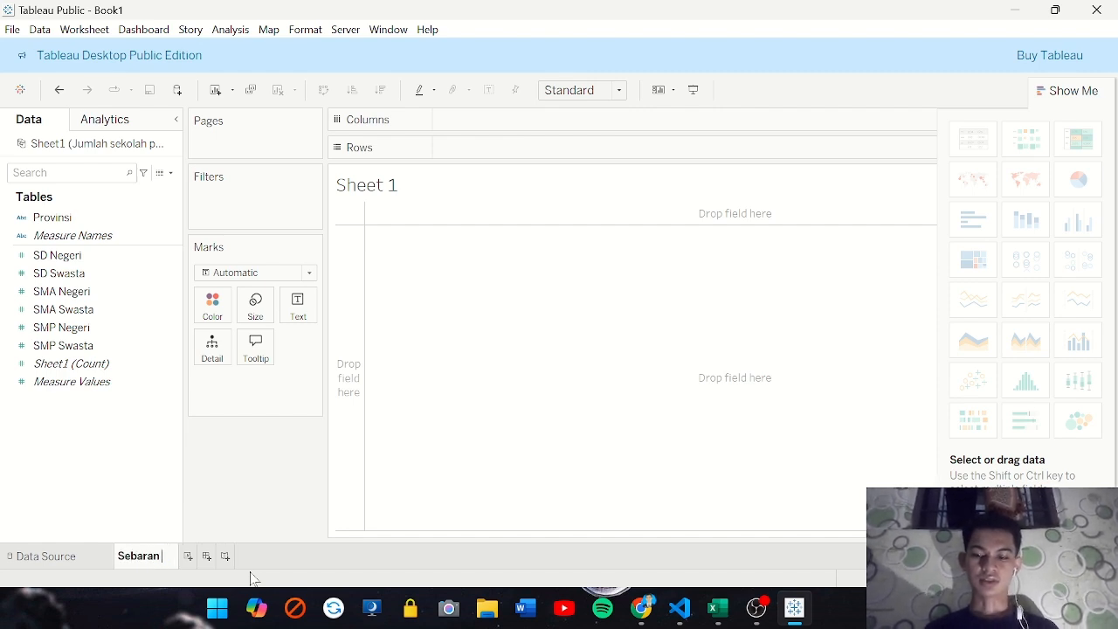
{"action": "type", "text": " Sekolah"}
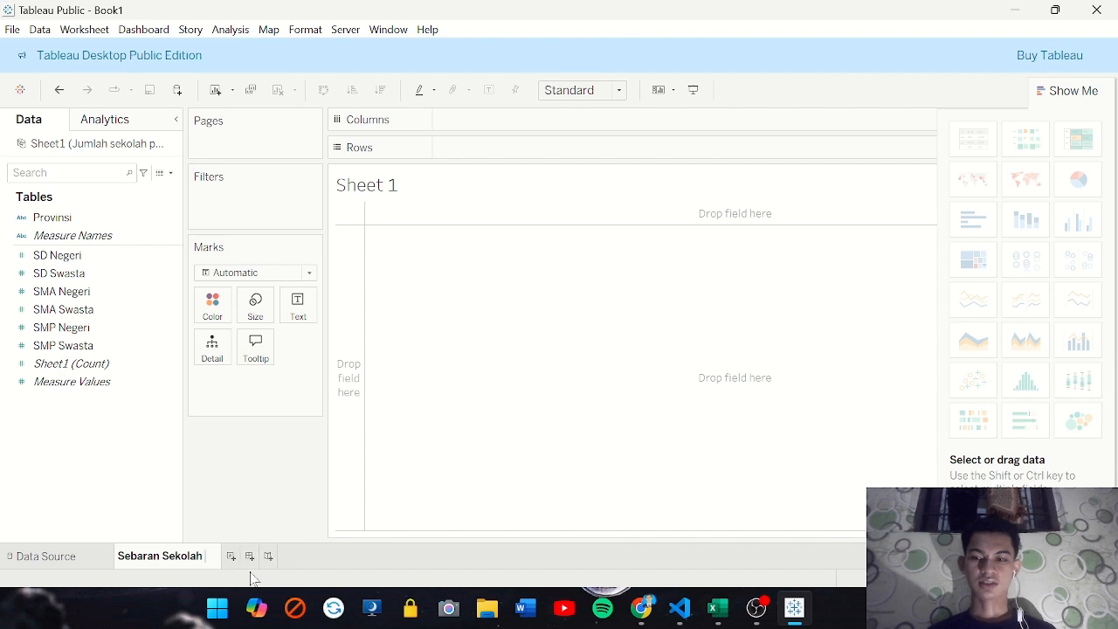
{"action": "type", "text": " Negeri"}
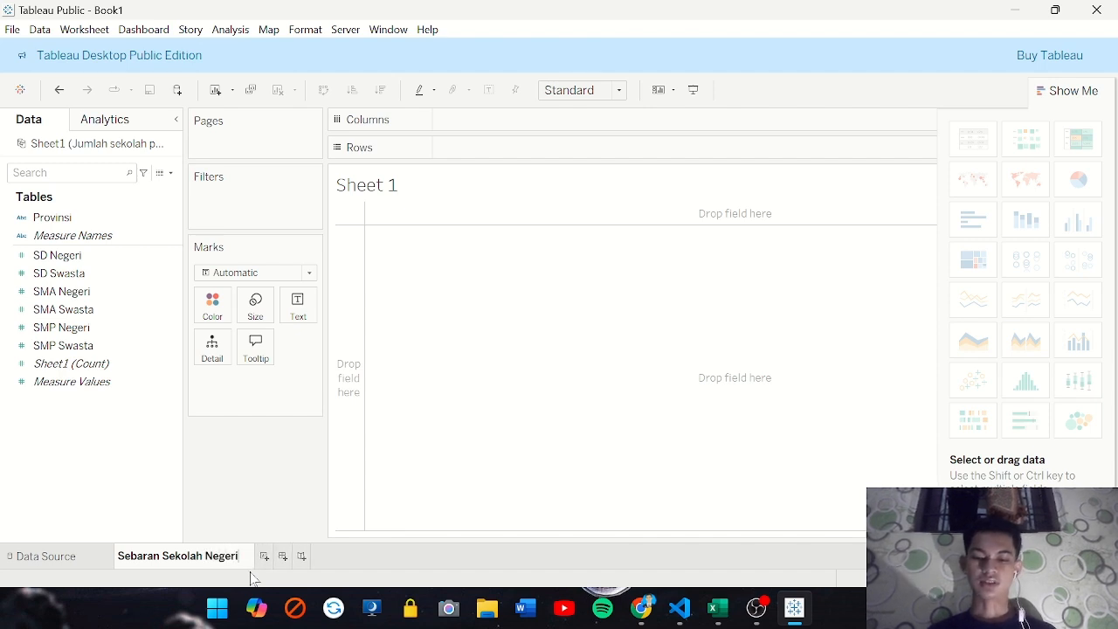
{"action": "type", "text": " Di I"}
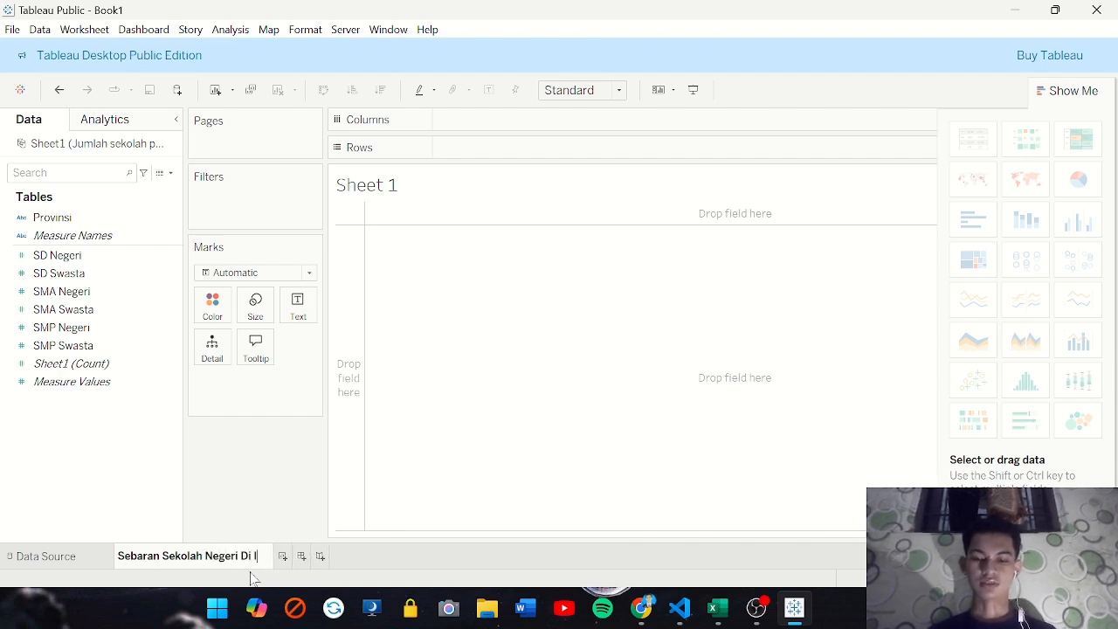
{"action": "type", "text": "ndonesai="}
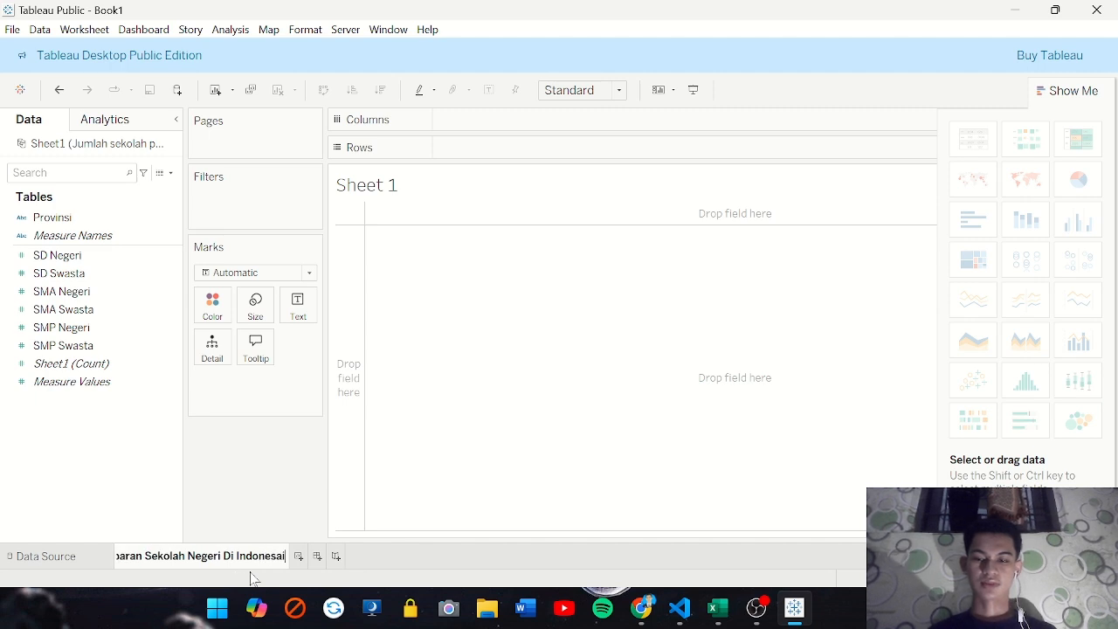
{"action": "key", "text": "BackSpace"}
{"action": "key", "text": "BackSpace"}
{"action": "key", "text": "BackSpace"}
{"action": "type", "text": "ia"}
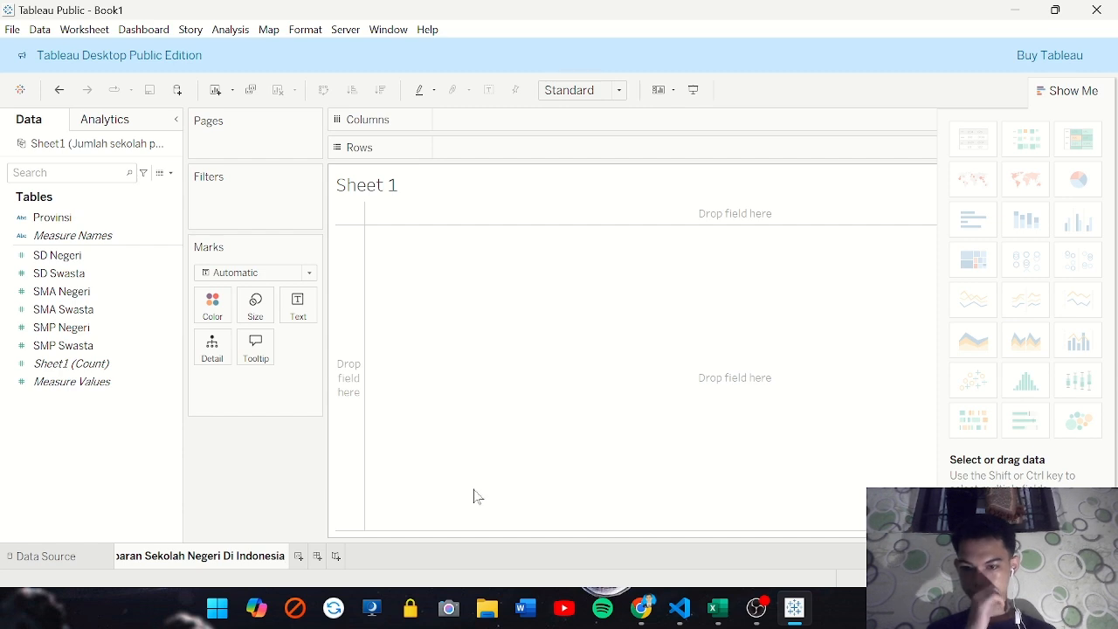
{"action": "key", "text": "Return"}
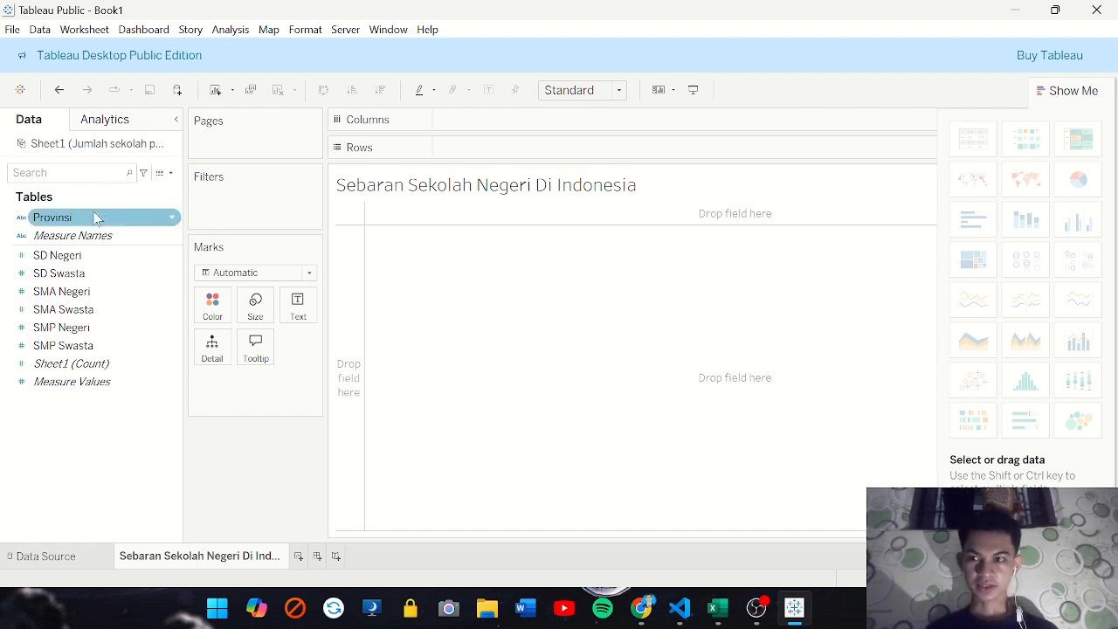
Place Provinsi on the Rows shelf and filter the field to leave out Luar Negeri
{"action": "left_click", "coordinate": [57, 219]}
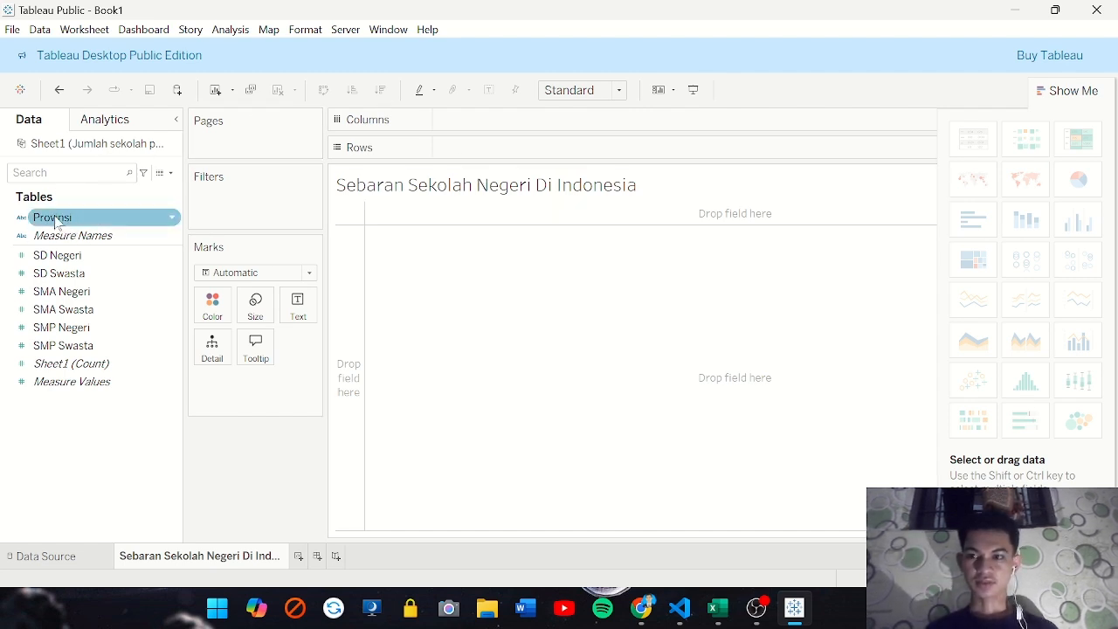
{"action": "left_click_drag", "start_coordinate": [55, 222], "coordinate": [469, 150]}
{"action": "left_click", "coordinate": [70, 219]}
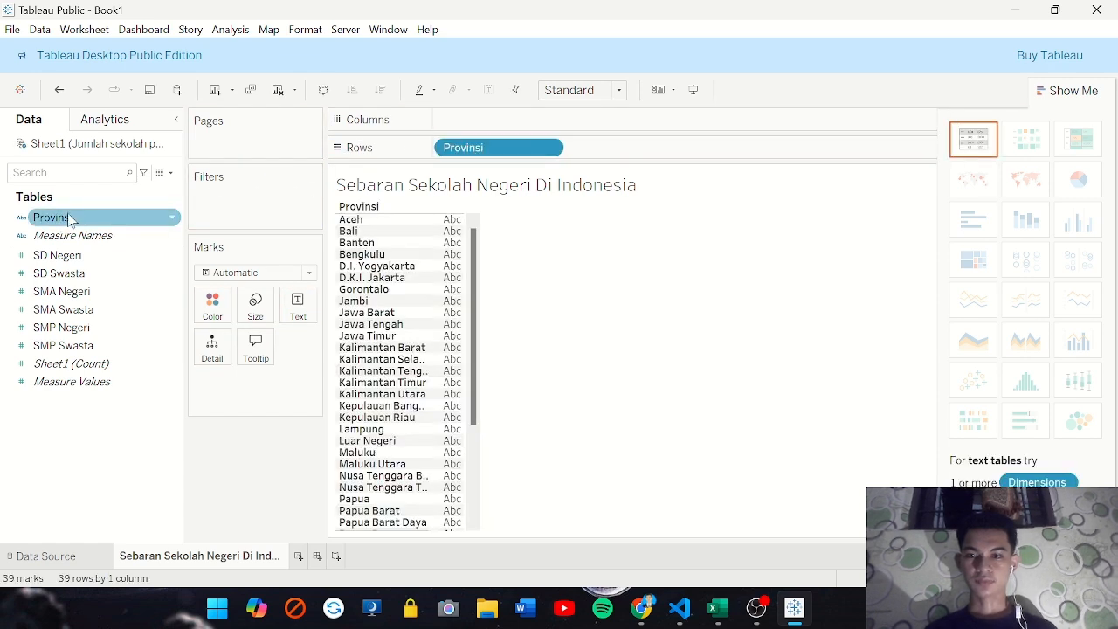
{"action": "left_click_drag", "start_coordinate": [55, 225], "coordinate": [220, 201]}
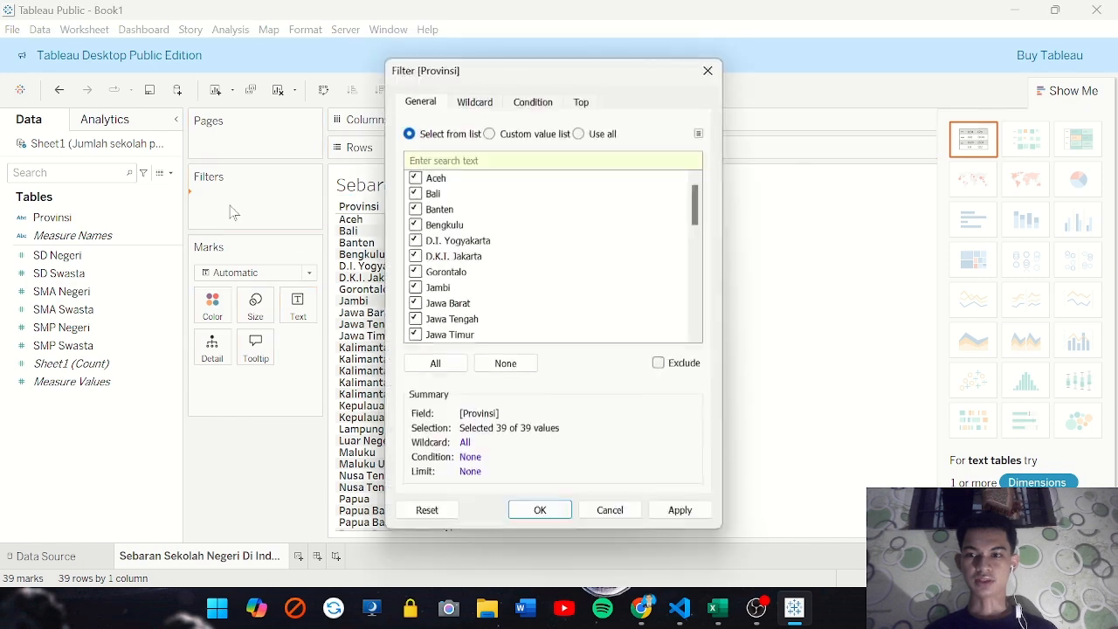
{"action": "scroll", "coordinate": [522, 234], "scroll_direction": "down", "scroll_amount": 9}
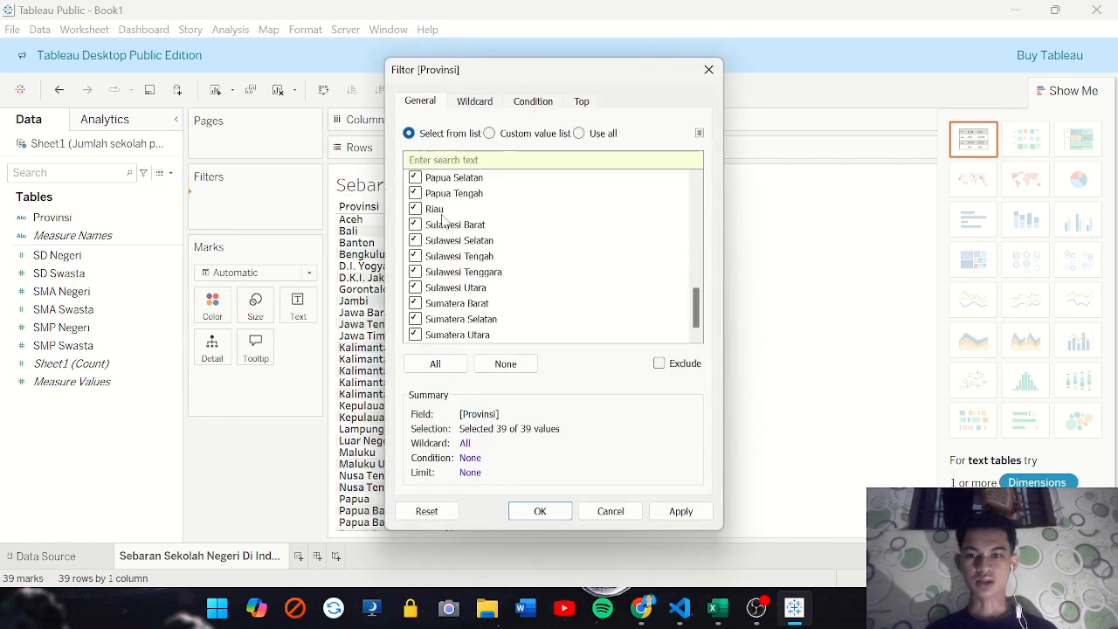
{"action": "scroll", "coordinate": [446, 249], "scroll_direction": "up", "scroll_amount": 5}
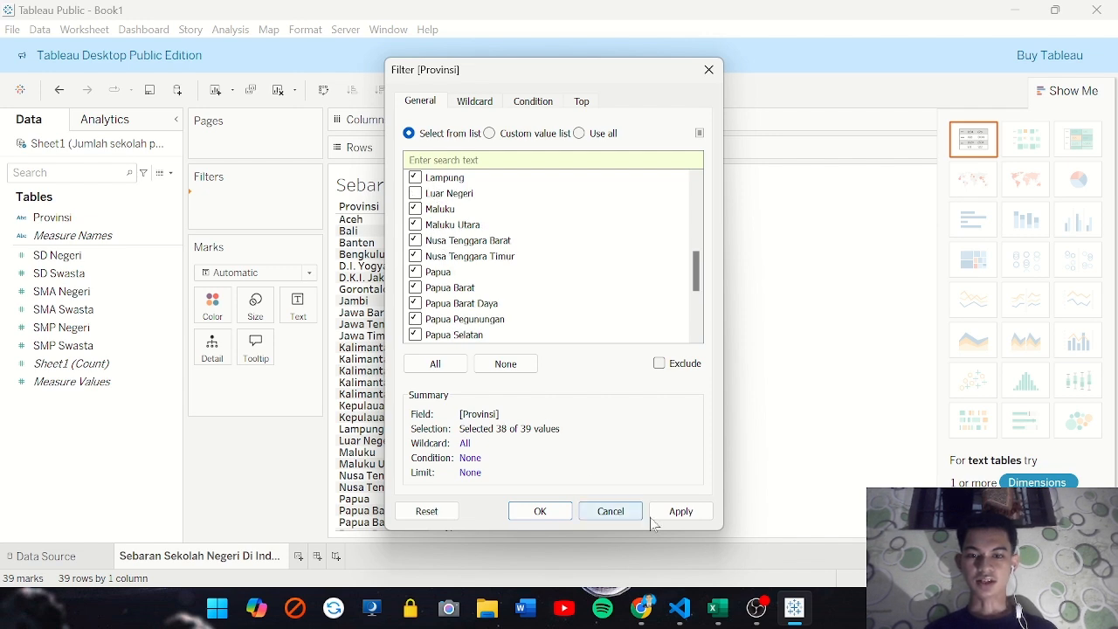
{"action": "left_click", "coordinate": [680, 511]}
{"action": "left_click", "coordinate": [535, 512]}
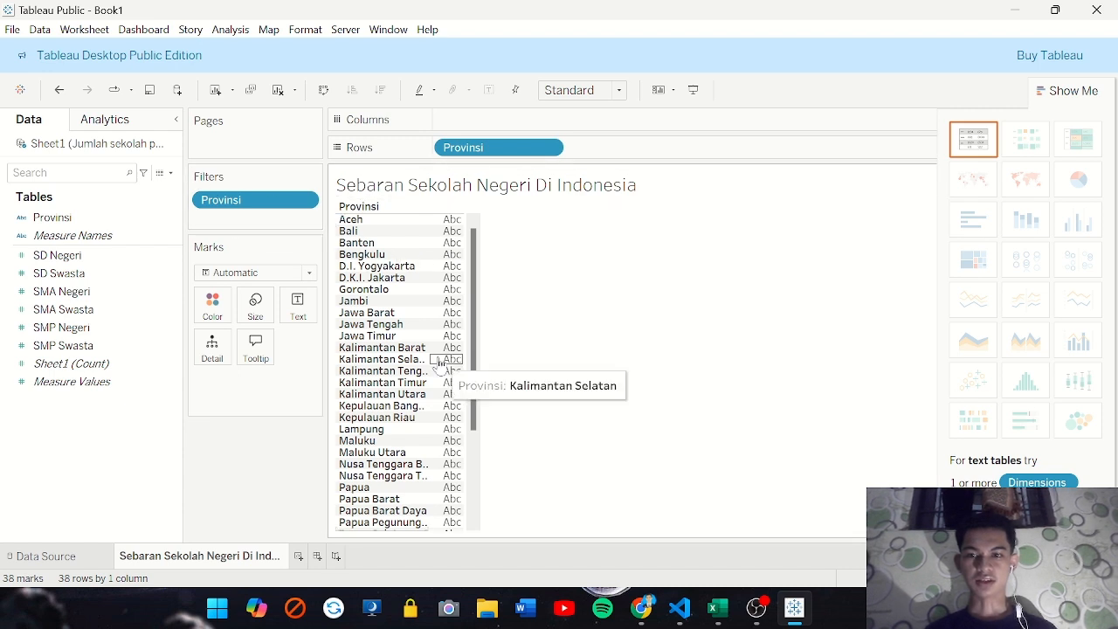
Assign the State/Province geographic role to Provinsi and turn the table into a filled map
{"action": "left_click", "coordinate": [174, 219]}
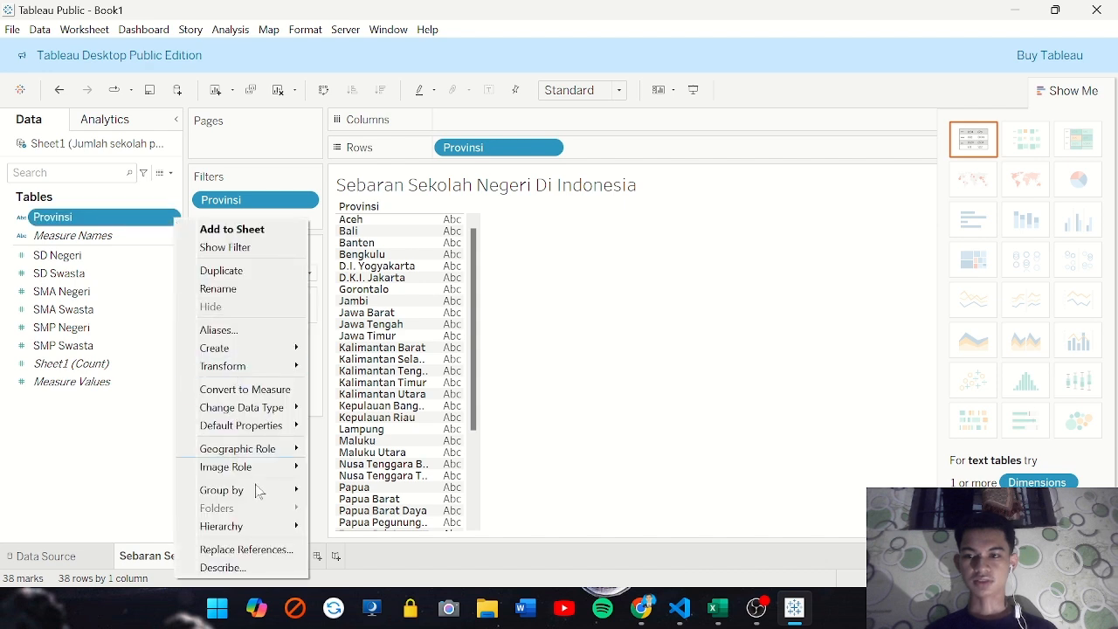
{"action": "mouse_move", "coordinate": [249, 450]}
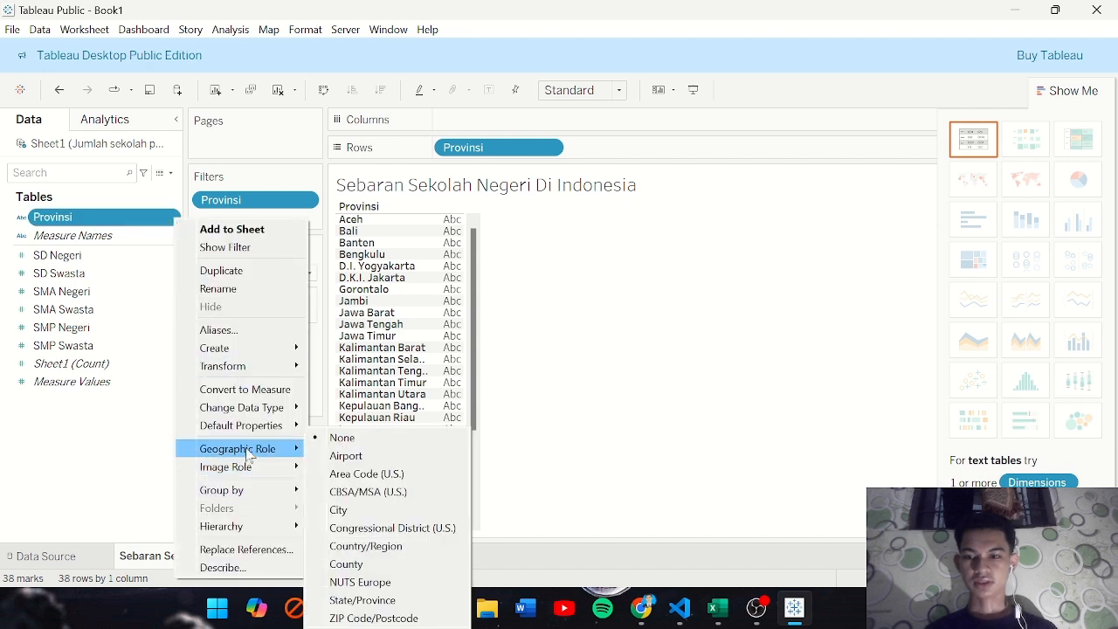
{"action": "left_click", "coordinate": [362, 600]}
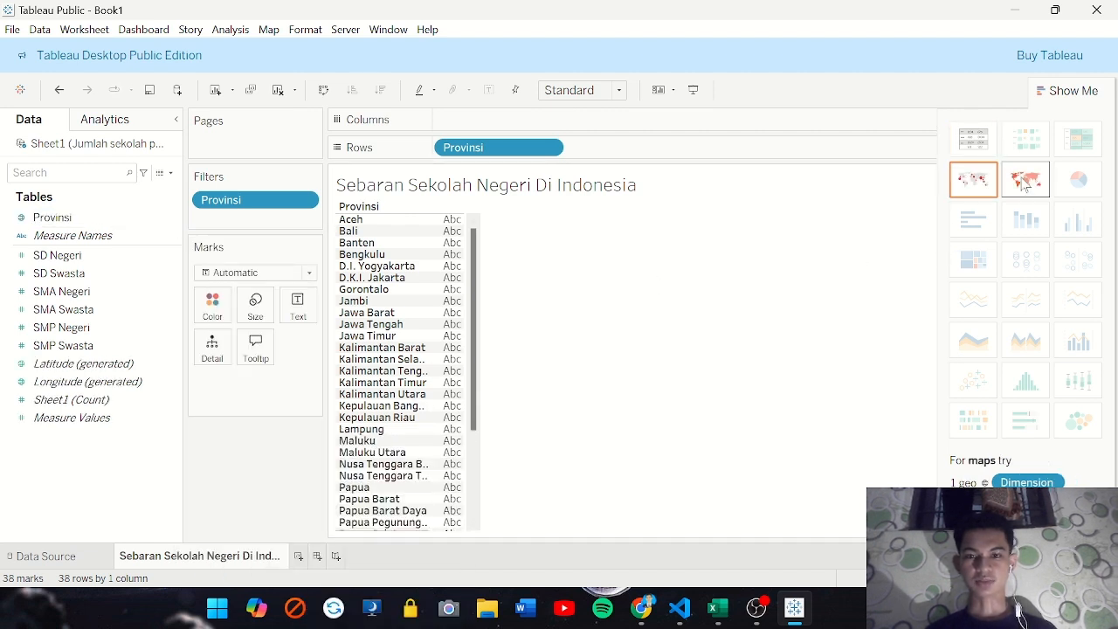
{"action": "left_click", "coordinate": [1027, 181]}
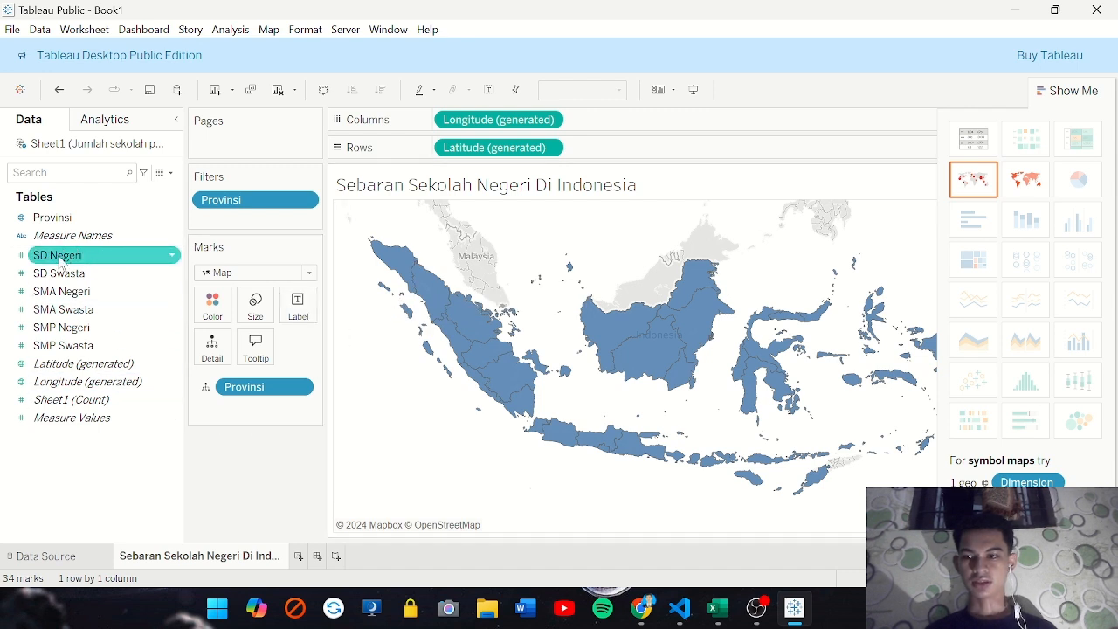
Add SD Negeri, SMP Negeri and SMA Negeri as map details and check the provinces' tooltips
{"action": "left_click_drag", "start_coordinate": [57, 255], "coordinate": [212, 353]}
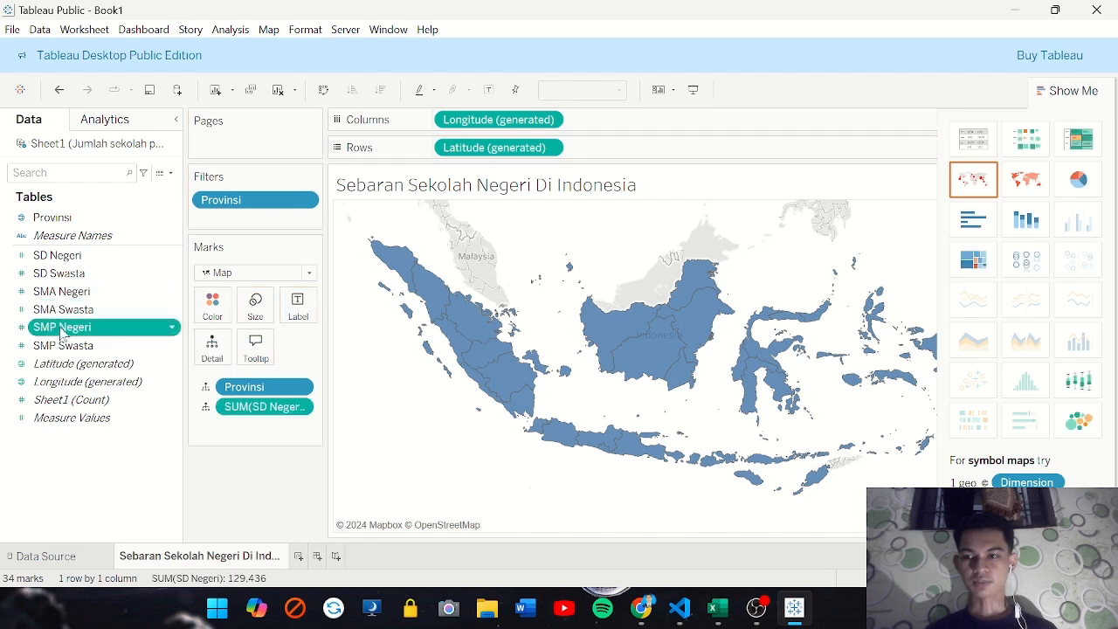
{"action": "left_click_drag", "start_coordinate": [65, 327], "coordinate": [213, 353]}
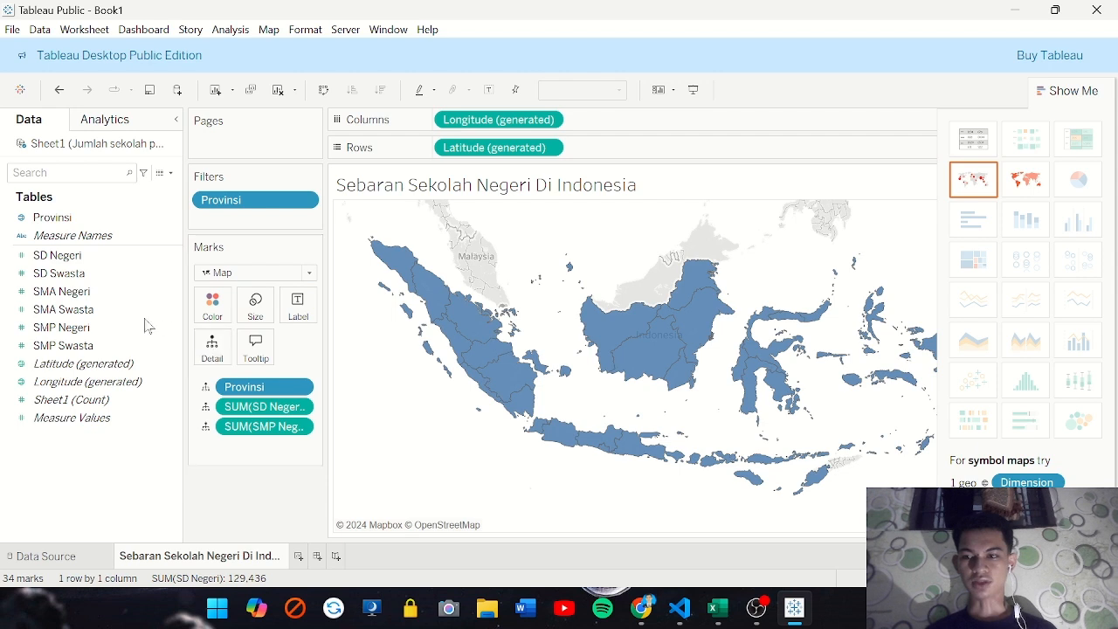
{"action": "left_click_drag", "start_coordinate": [52, 295], "coordinate": [214, 360]}
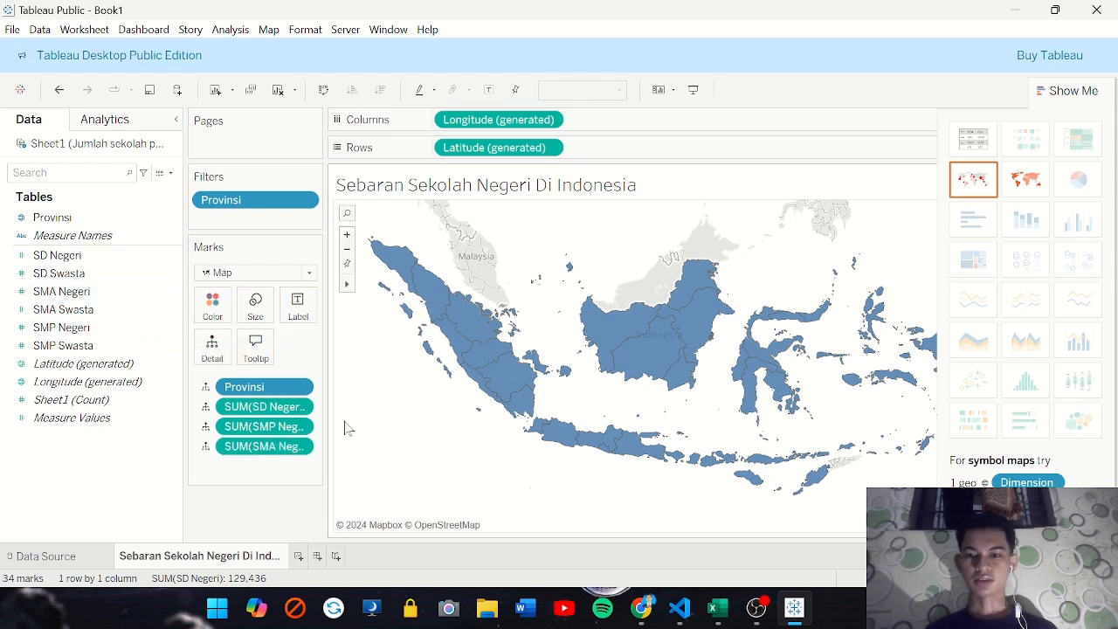
{"action": "mouse_move", "coordinate": [393, 264]}
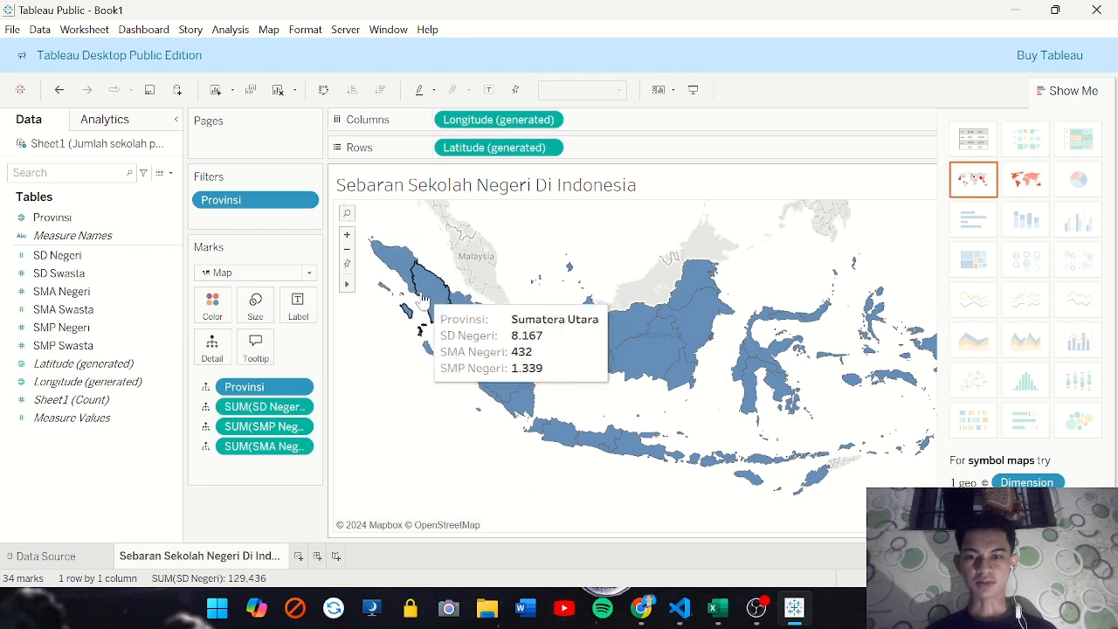
{"action": "mouse_move", "coordinate": [469, 333]}
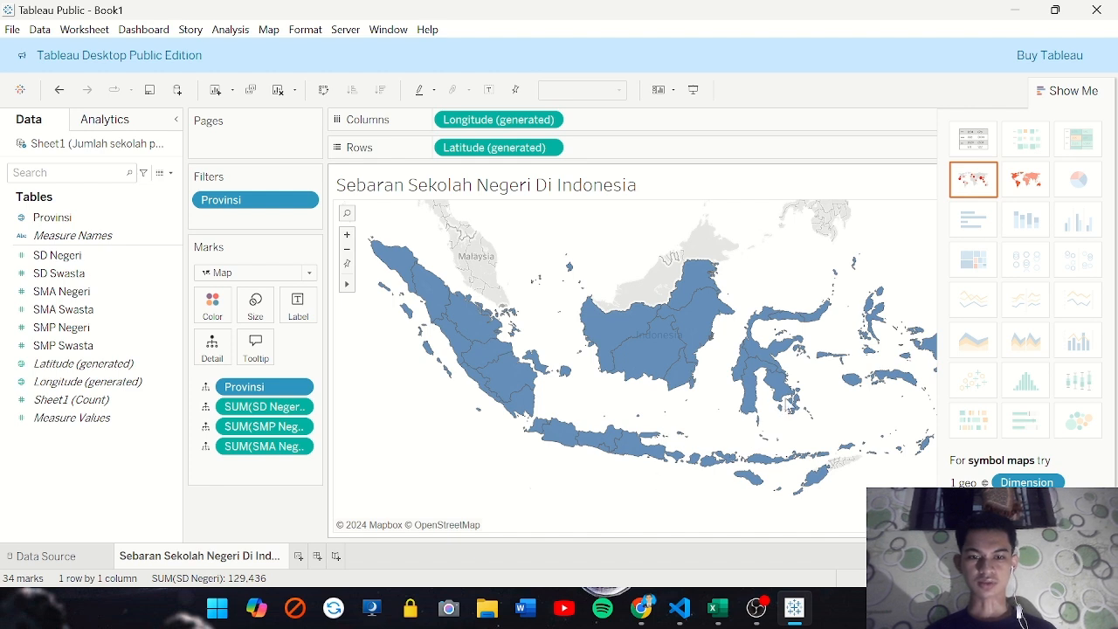
{"action": "mouse_move", "coordinate": [787, 398]}
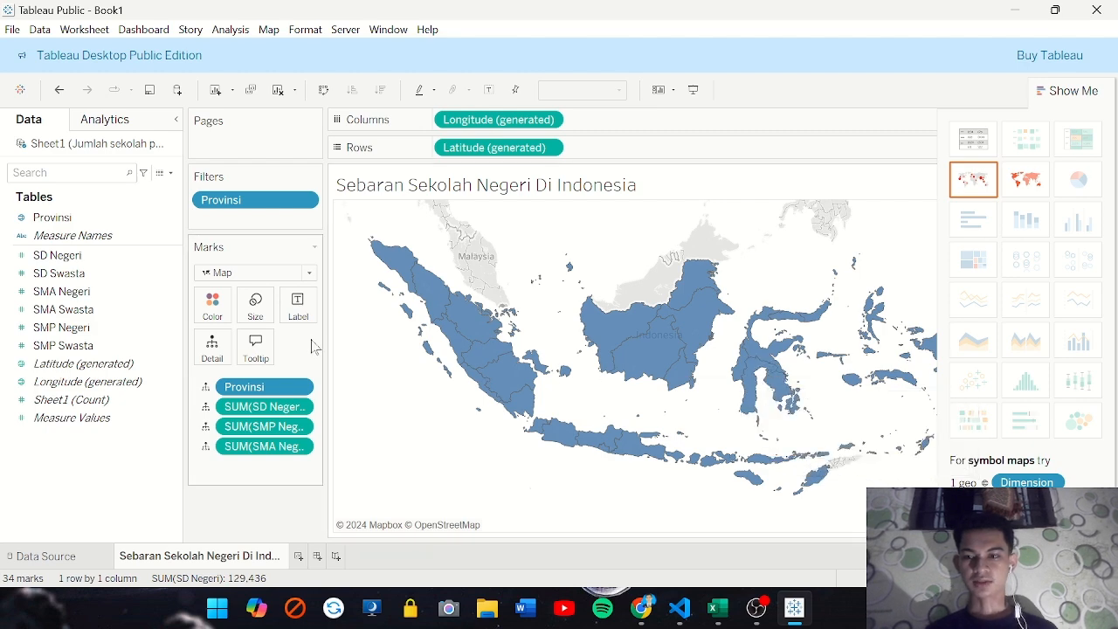
{"action": "left_click", "coordinate": [299, 407]}
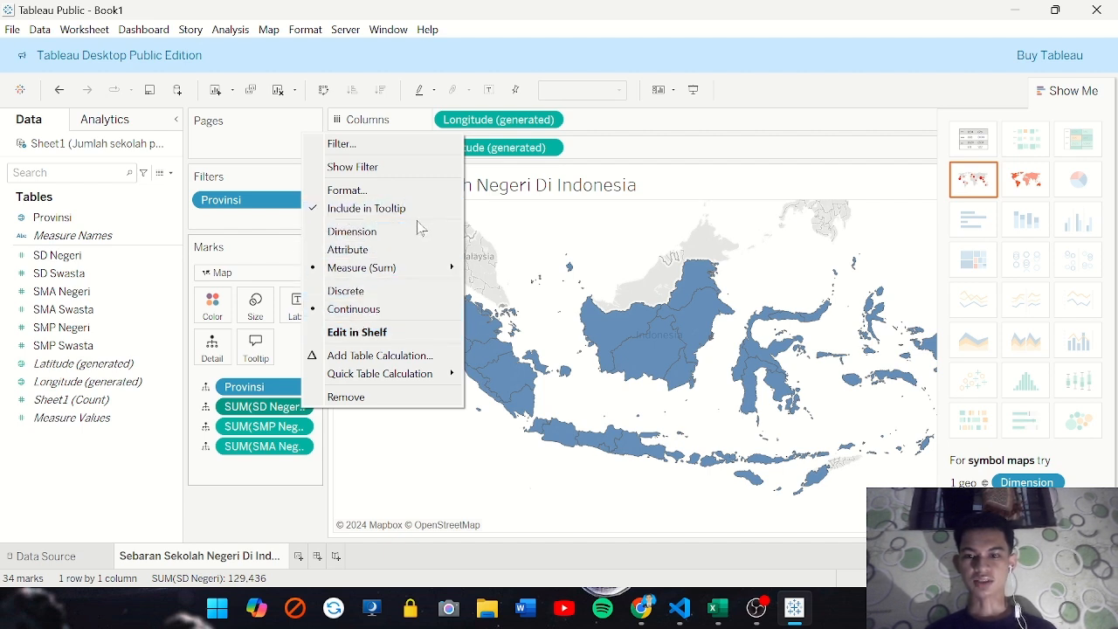
{"action": "left_click", "coordinate": [429, 471]}
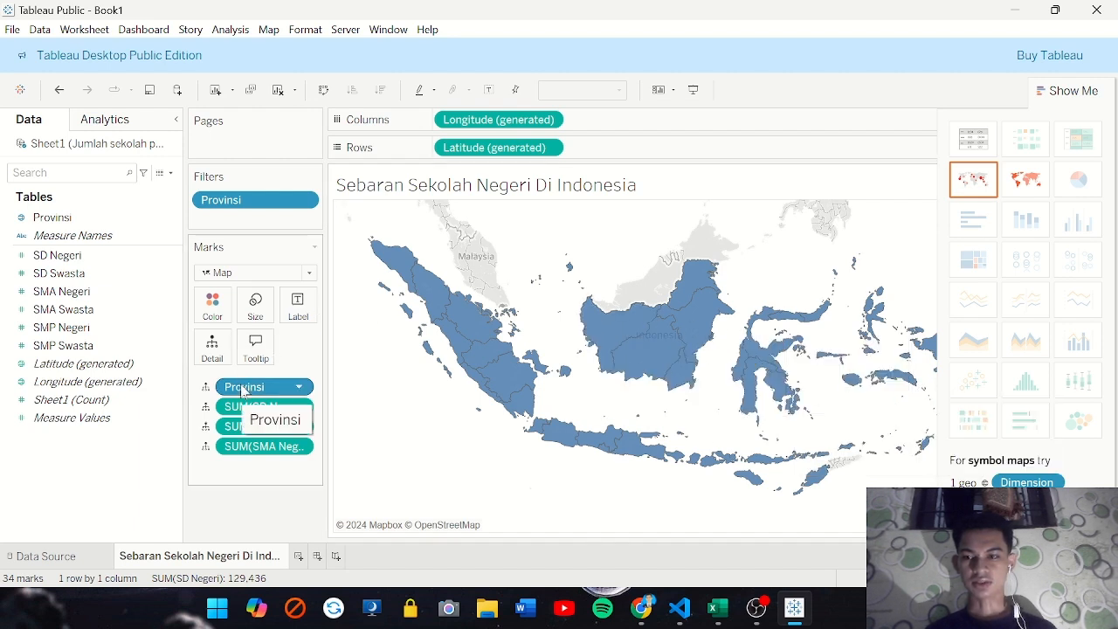
Colour the state school map by Provinsi and label each province with its name
{"action": "left_click_drag", "start_coordinate": [244, 390], "coordinate": [216, 311]}
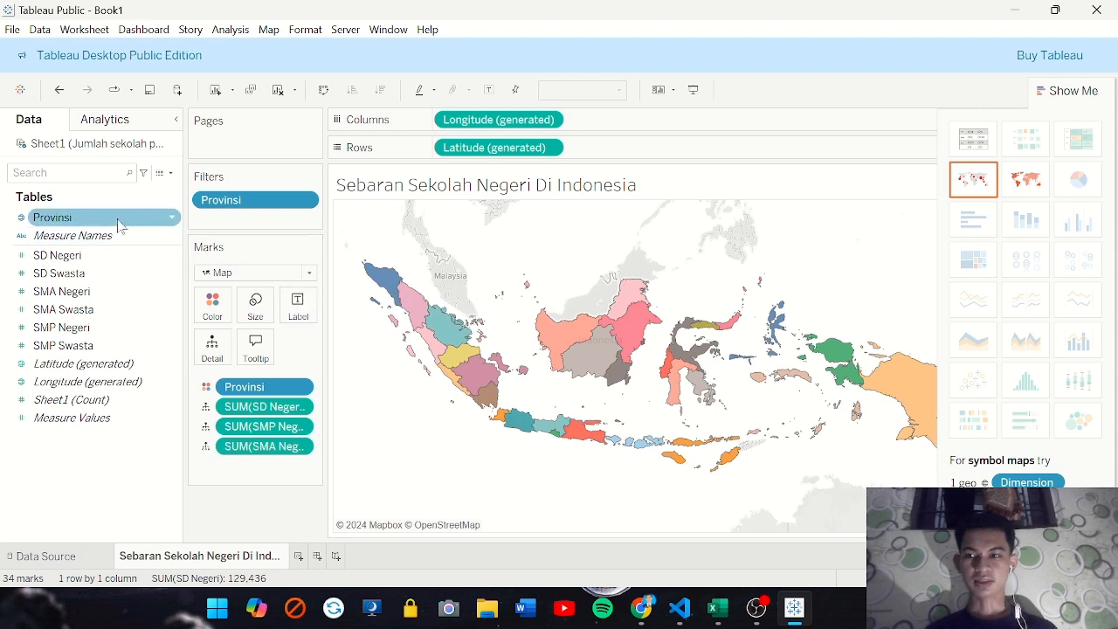
{"action": "left_click_drag", "start_coordinate": [163, 217], "coordinate": [297, 311]}
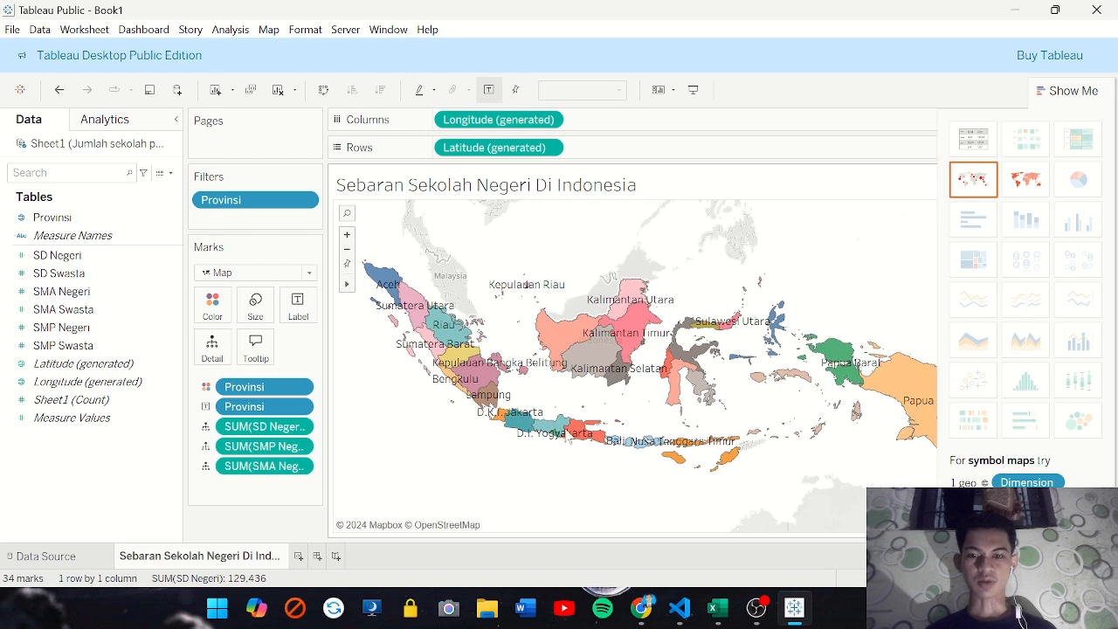
{"action": "mouse_move", "coordinate": [487, 406]}
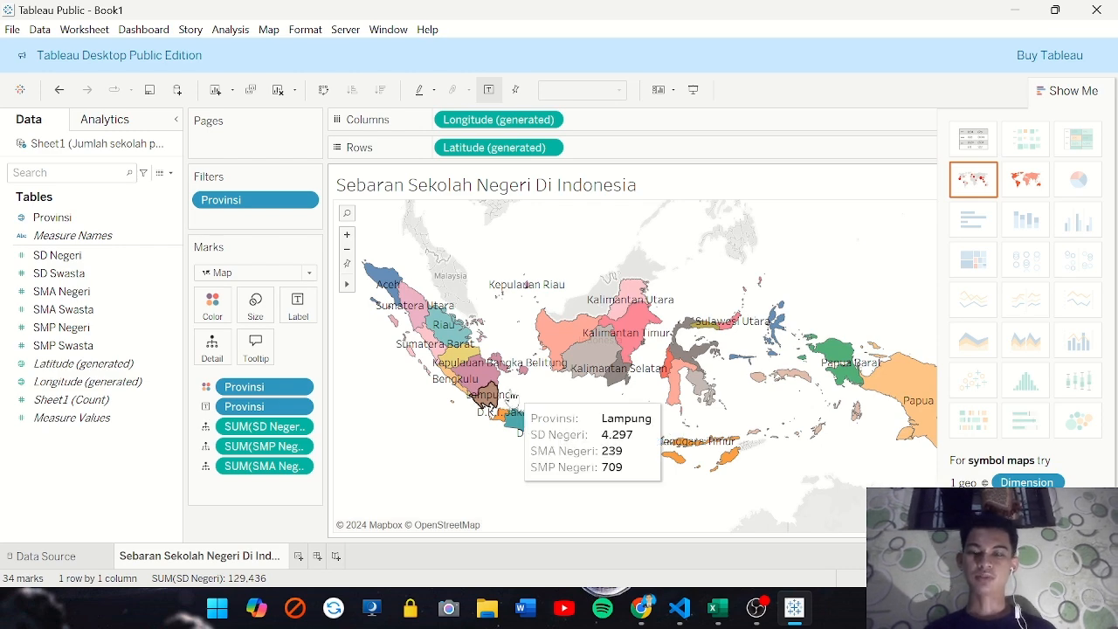
Create a new worksheet and name it "Sebaran Sekolah Swasta Di Indonesia"
{"action": "left_click", "coordinate": [298, 557]}
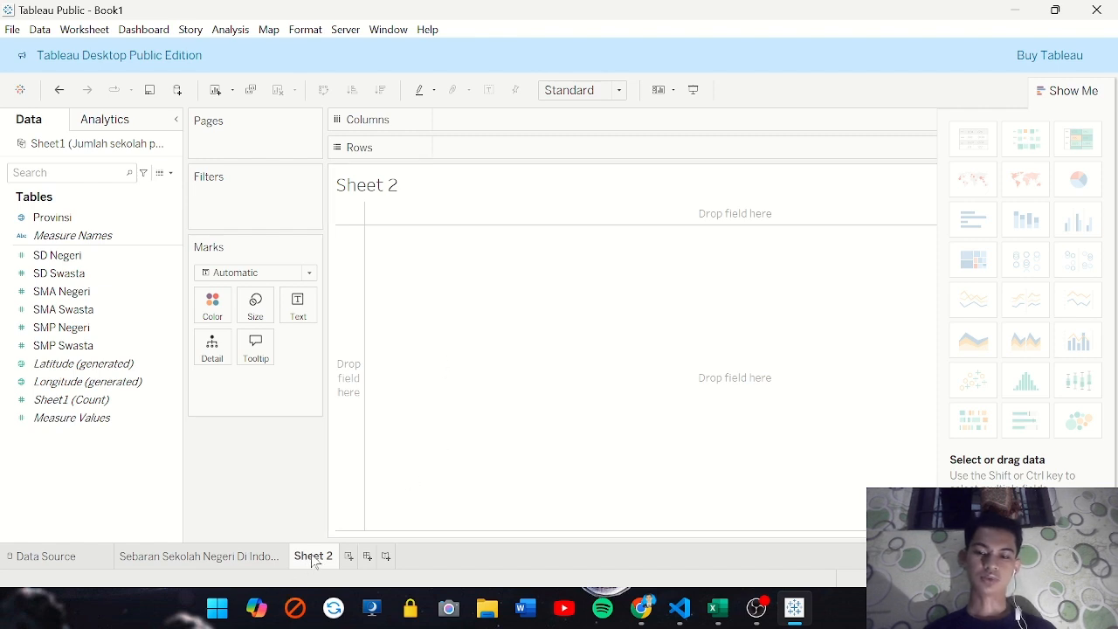
{"action": "double_click", "coordinate": [314, 557]}
{"action": "type", "text": "Seba"}
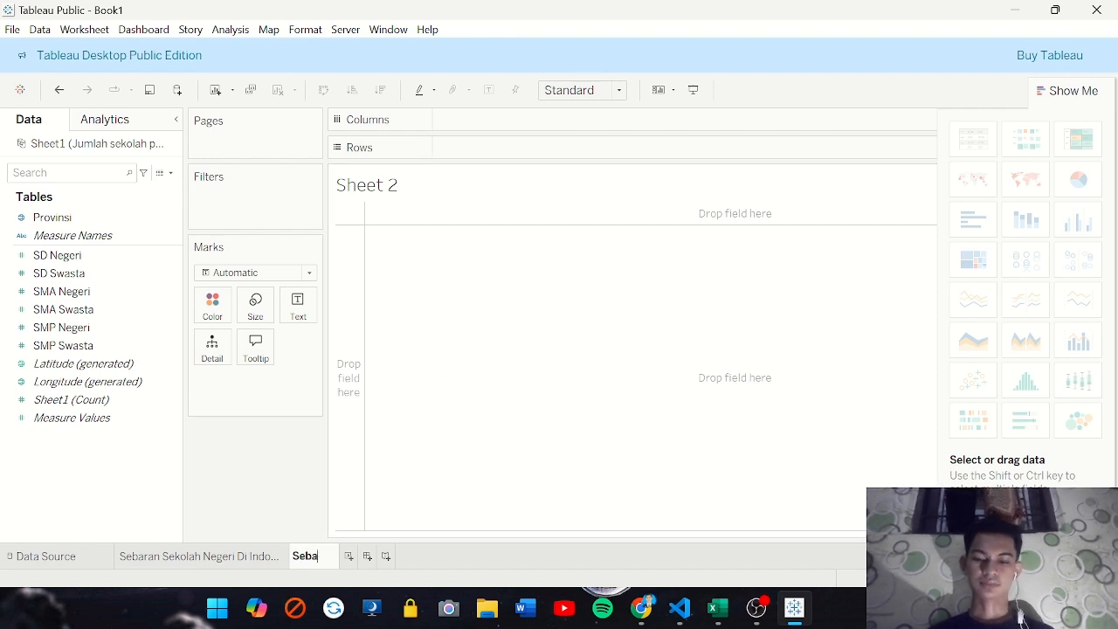
{"action": "type", "text": "ran Se"}
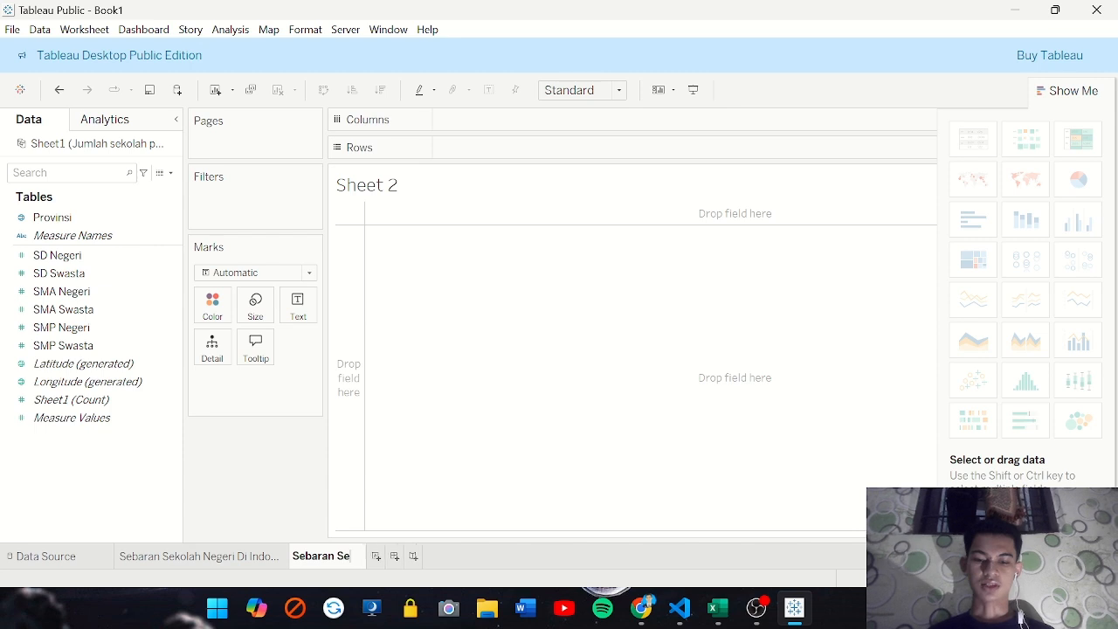
{"action": "type", "text": "kolah Sw"}
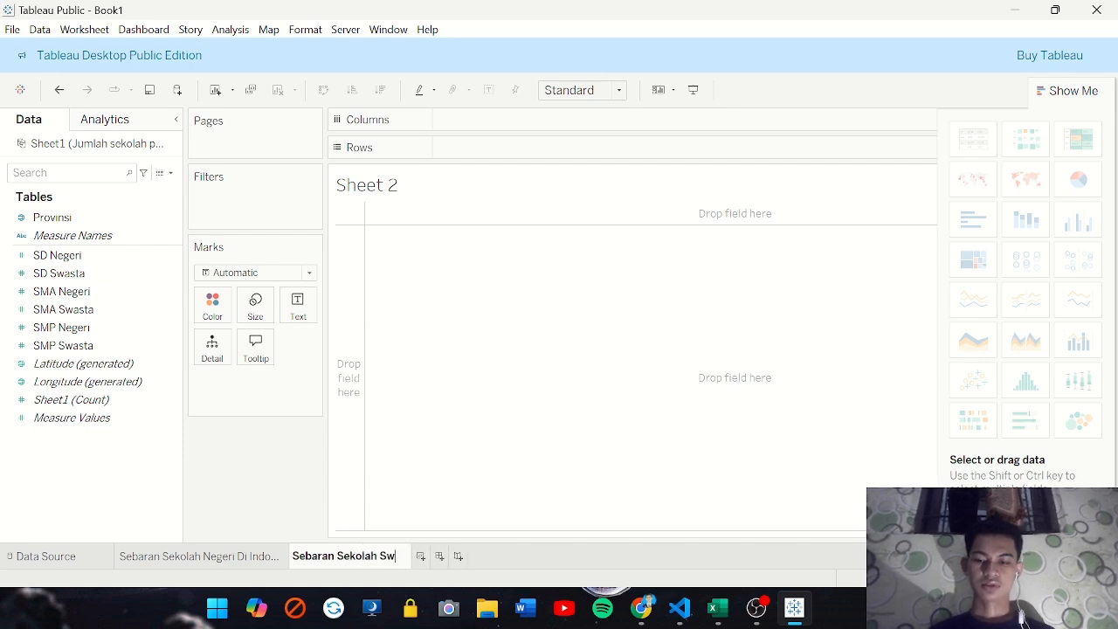
{"action": "type", "text": "asta Di"}
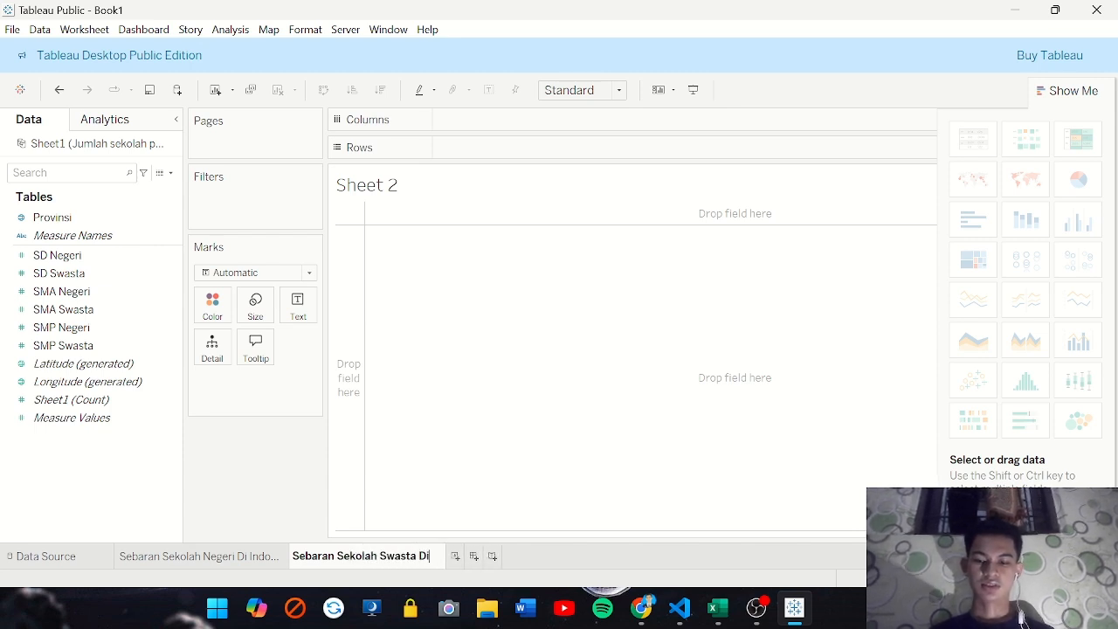
{"action": "type", "text": " Indonesia"}
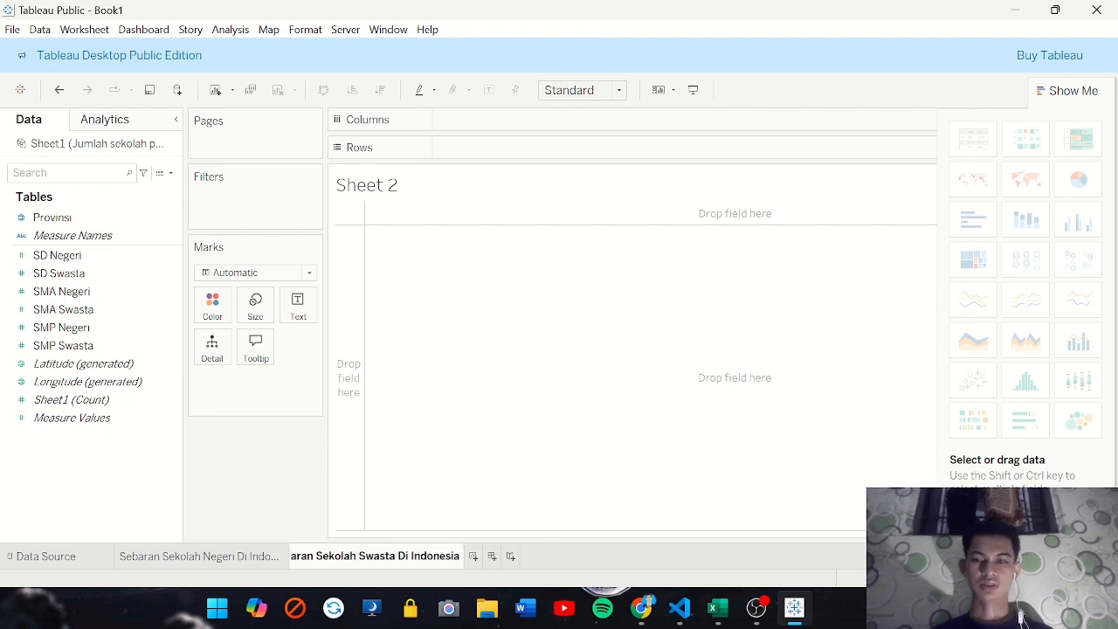
{"action": "key", "text": "Return"}
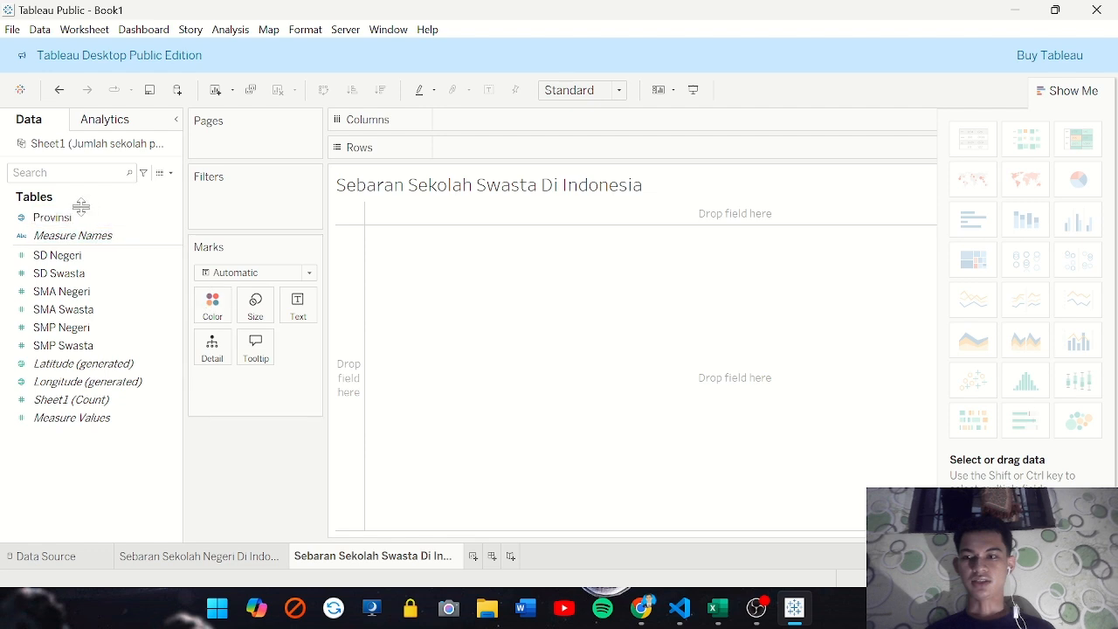
Place Provinsi on the new sheet's Rows shelf and turn it into a filled map of the provinces
{"action": "left_click_drag", "start_coordinate": [53, 218], "coordinate": [474, 155]}
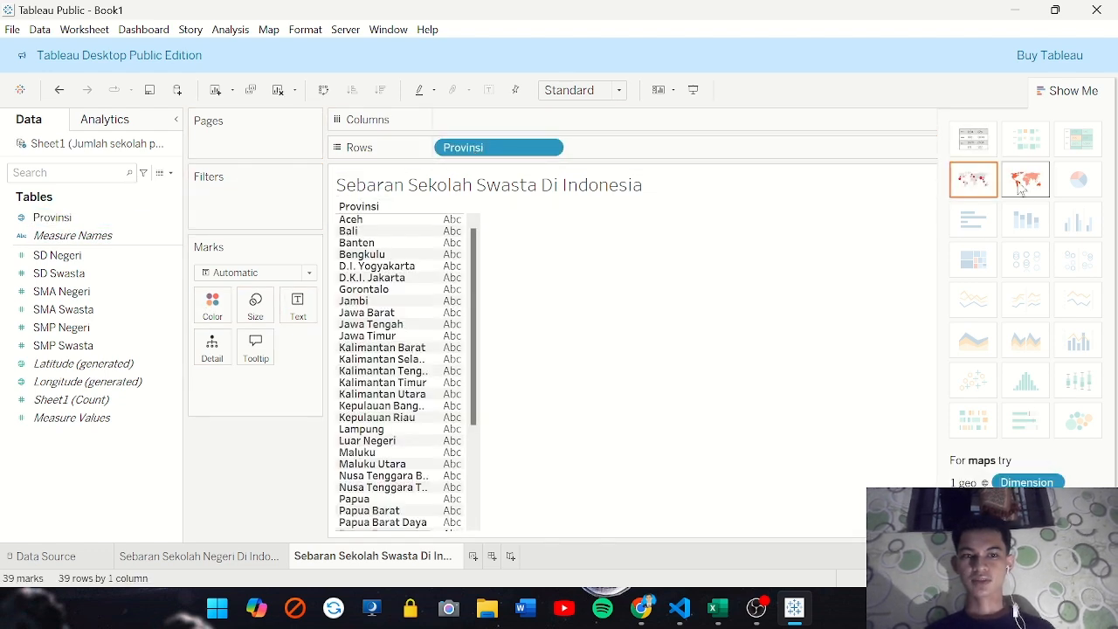
{"action": "left_click", "coordinate": [971, 180]}
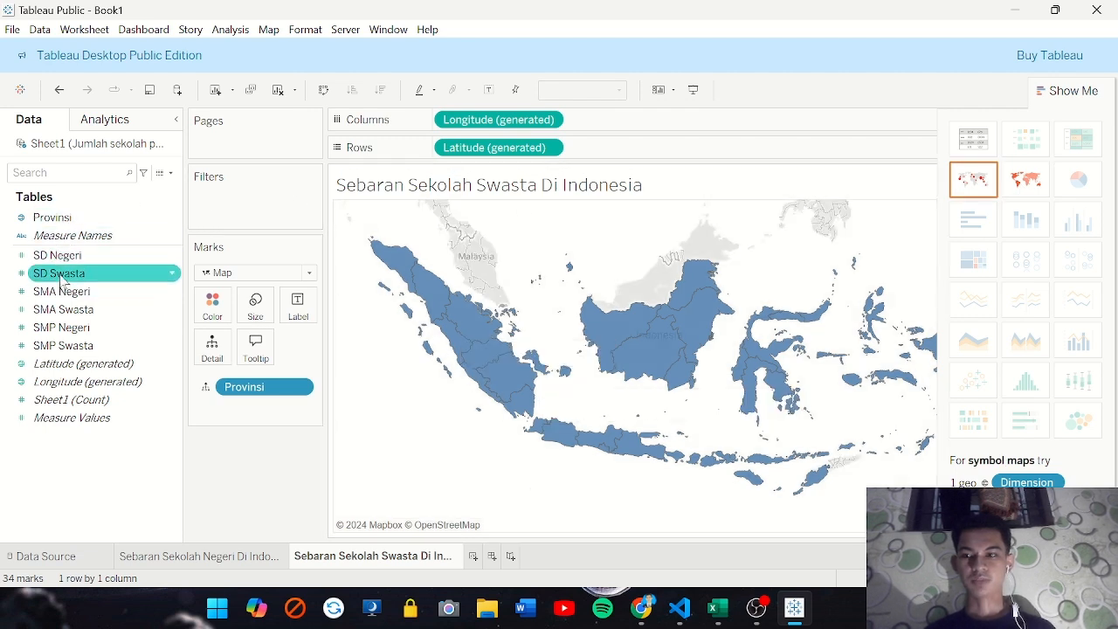
Add SD Swasta, SMP Swasta and SMA Swasta as map details, and colour the provinces by Provinsi
{"action": "left_click_drag", "start_coordinate": [58, 273], "coordinate": [210, 350]}
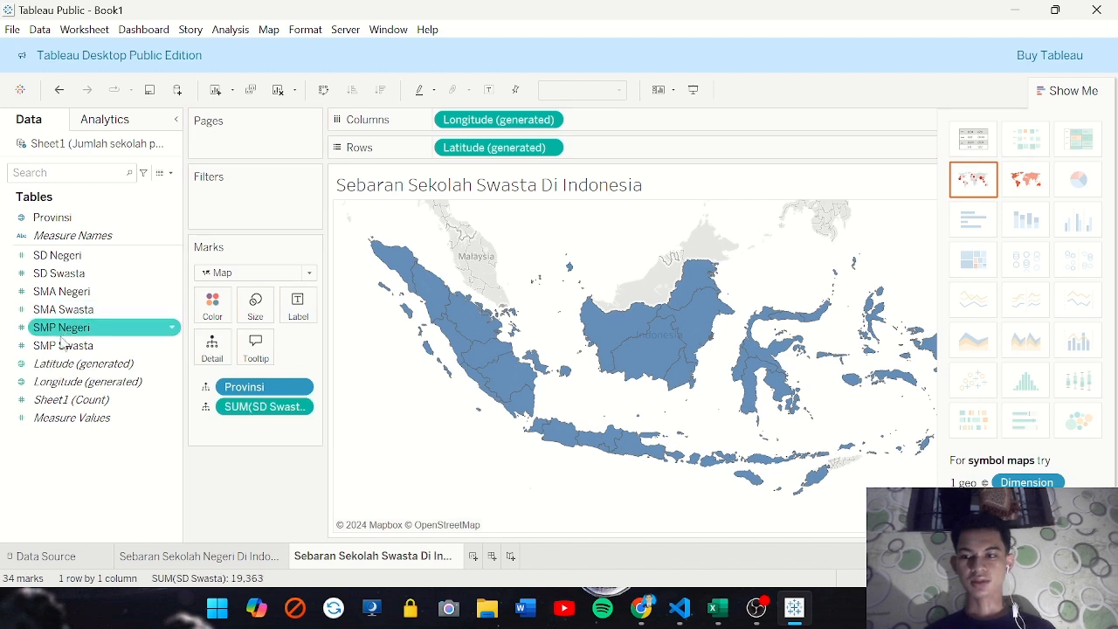
{"action": "left_click_drag", "start_coordinate": [63, 346], "coordinate": [207, 350]}
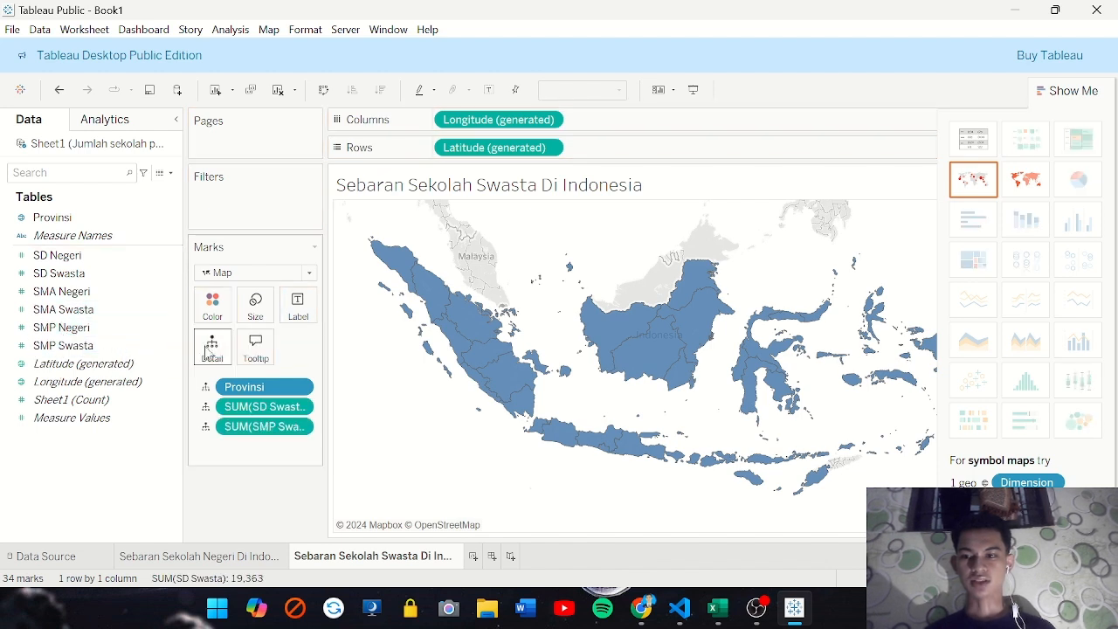
{"action": "left_click", "coordinate": [59, 295]}
{"action": "left_click_drag", "start_coordinate": [59, 310], "coordinate": [208, 357]}
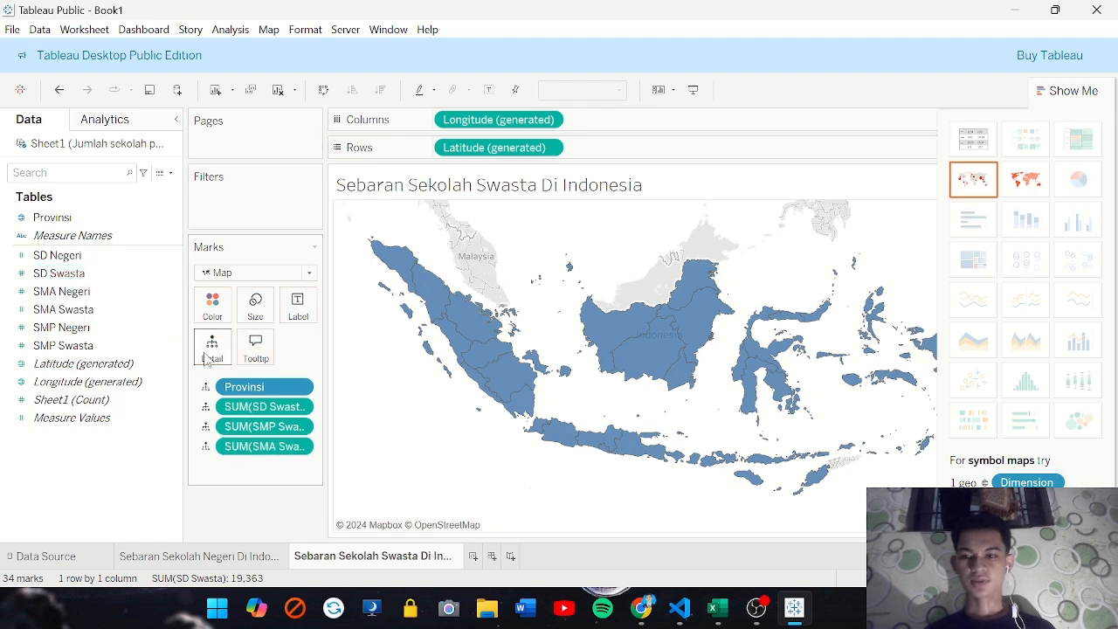
{"action": "left_click_drag", "start_coordinate": [261, 392], "coordinate": [213, 304]}
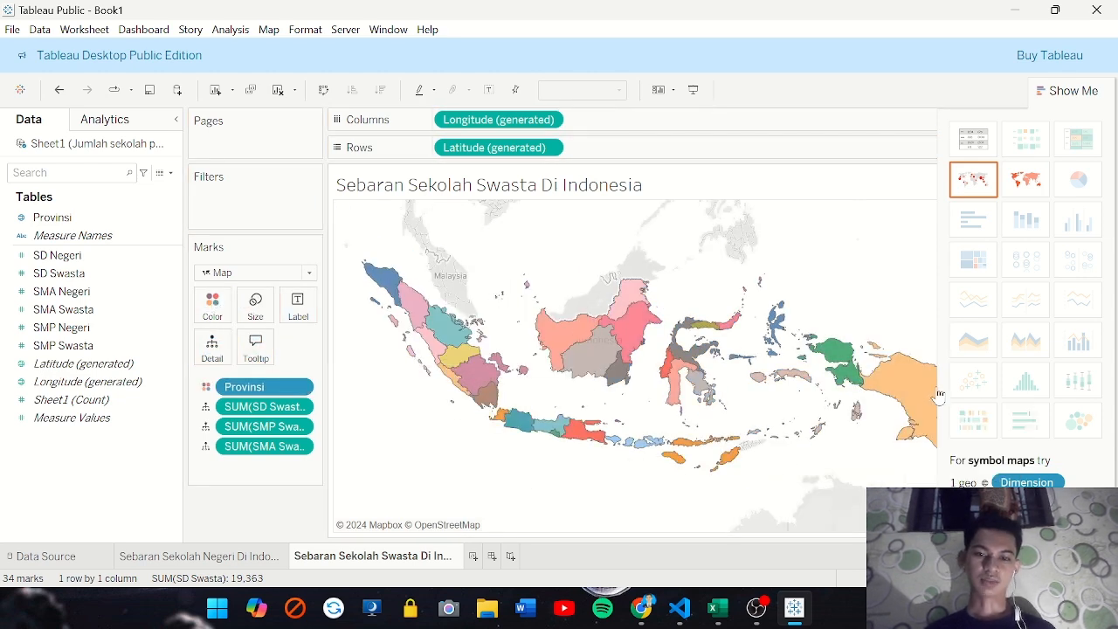
{"action": "mouse_move", "coordinate": [703, 386]}
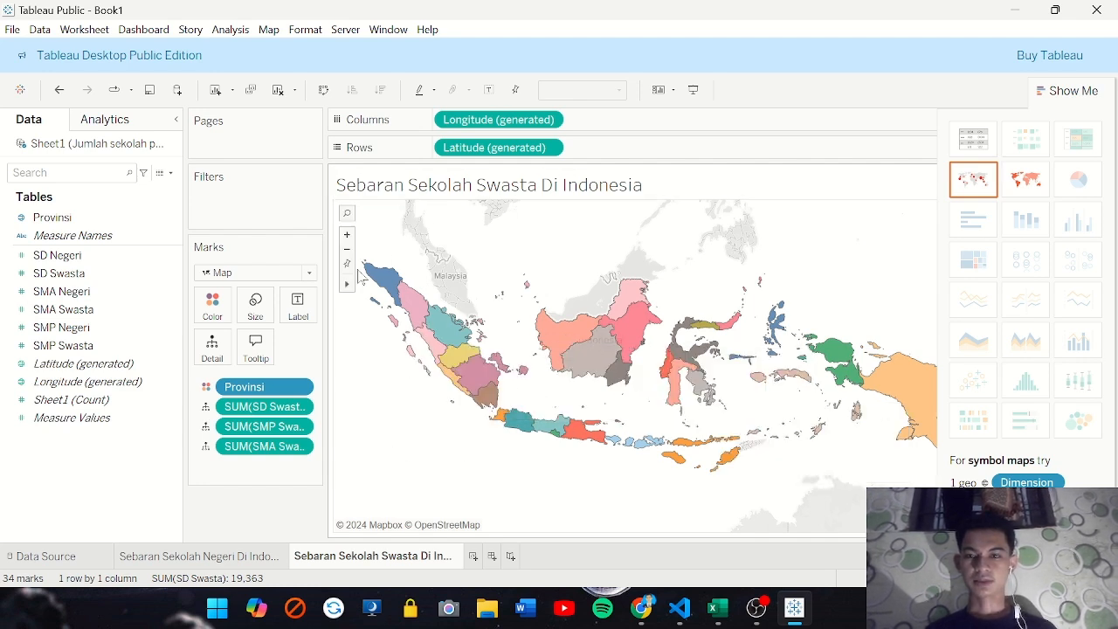
Compare the state school map with the private school map by switching between their worksheets
{"action": "left_click", "coordinate": [183, 557]}
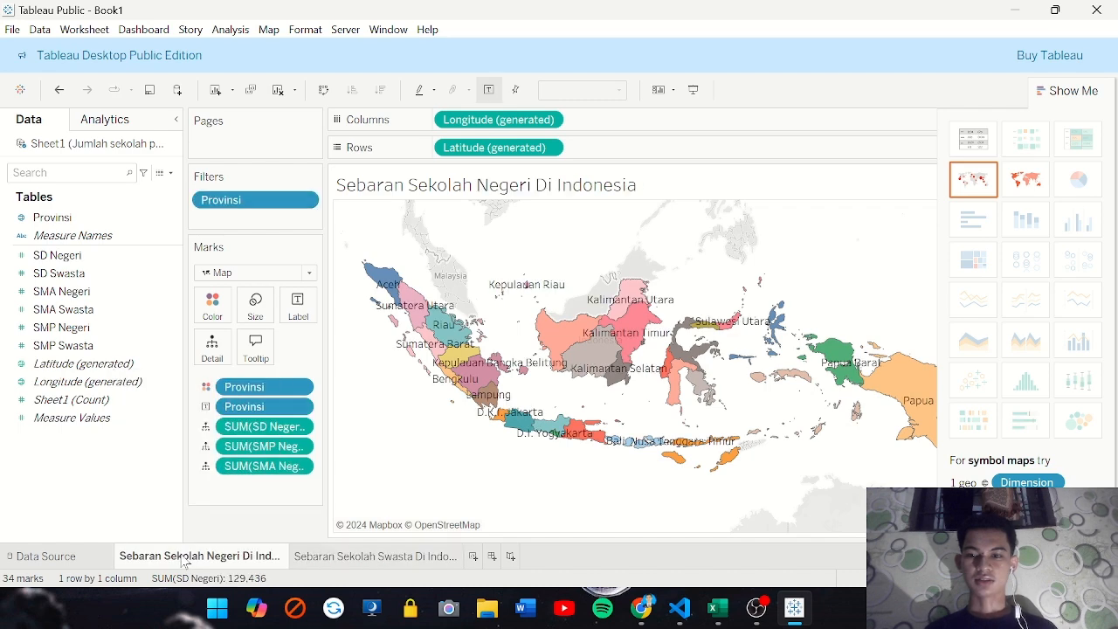
{"action": "left_click", "coordinate": [360, 557]}
{"action": "left_click", "coordinate": [237, 560]}
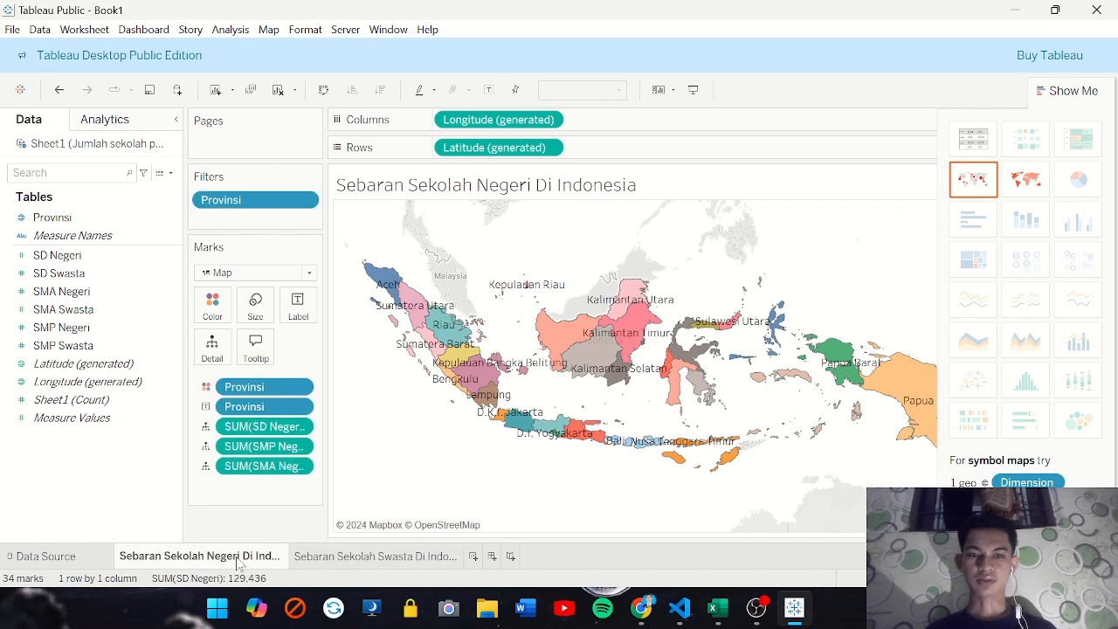
{"action": "left_click", "coordinate": [358, 559]}
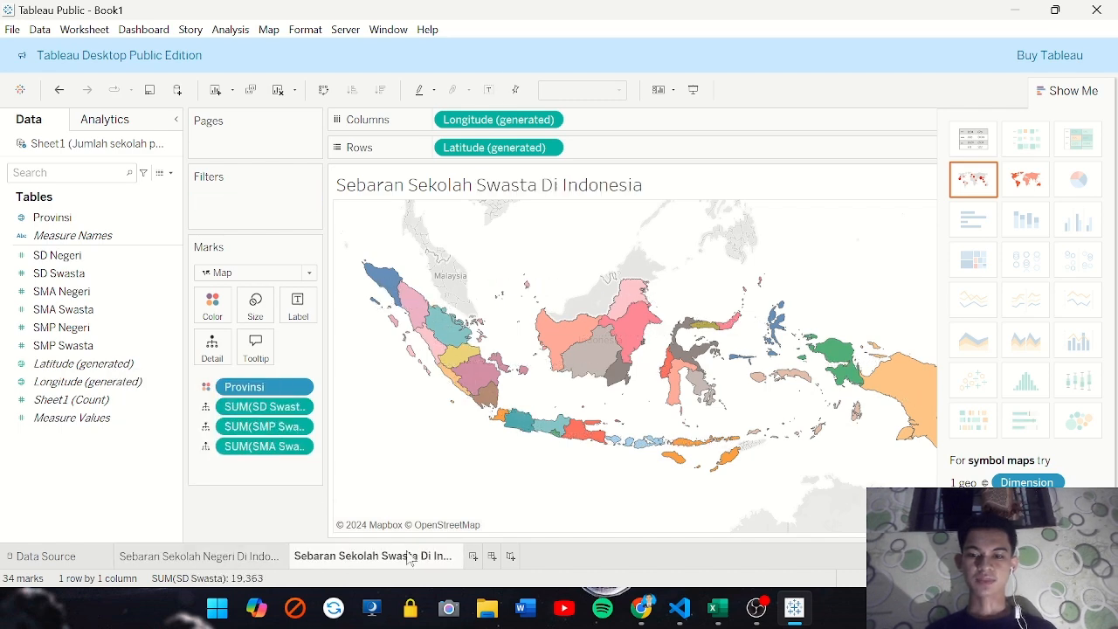
{"action": "left_click", "coordinate": [262, 556]}
{"action": "left_click", "coordinate": [374, 560]}
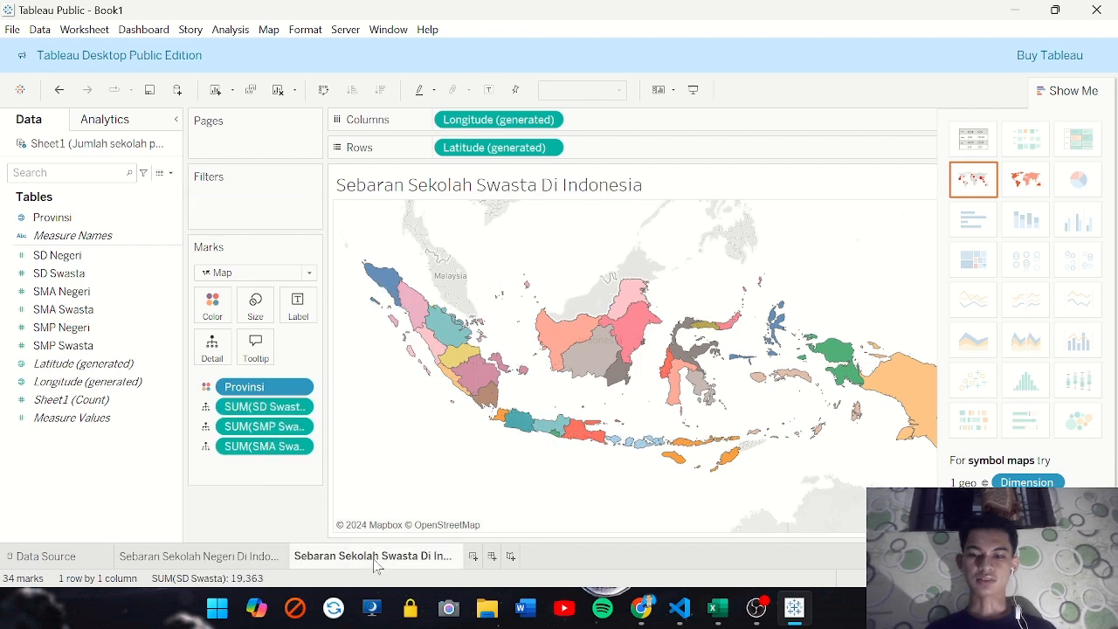
Create a new worksheet and name it "Perbandingan Jumlah Sekolah Negeri VS Swasta"
{"action": "left_click", "coordinate": [472, 556]}
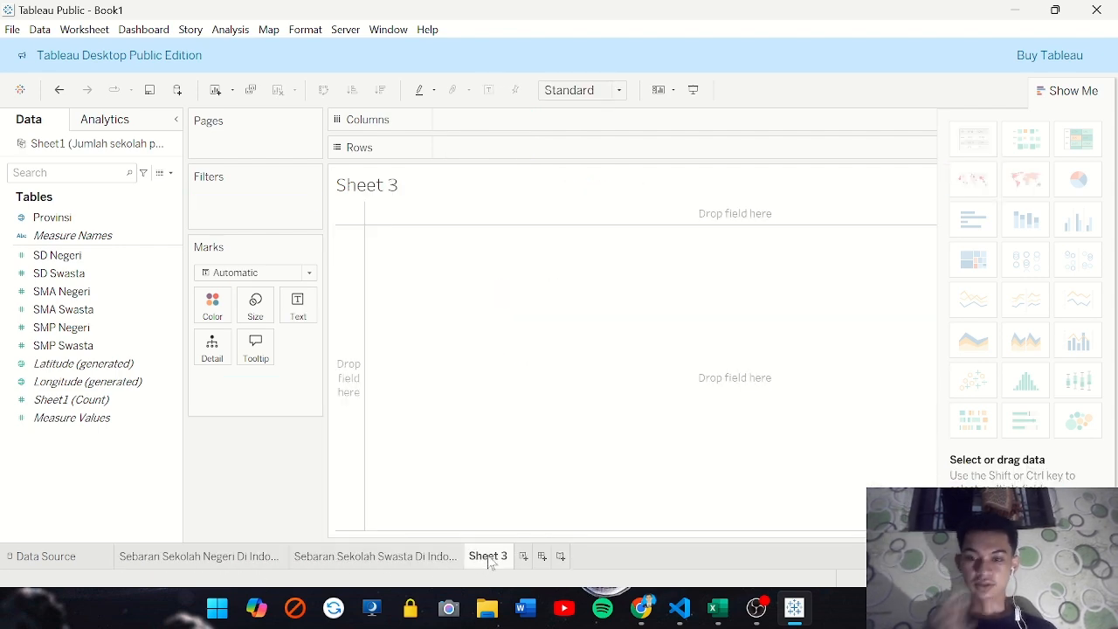
{"action": "double_click", "coordinate": [485, 558]}
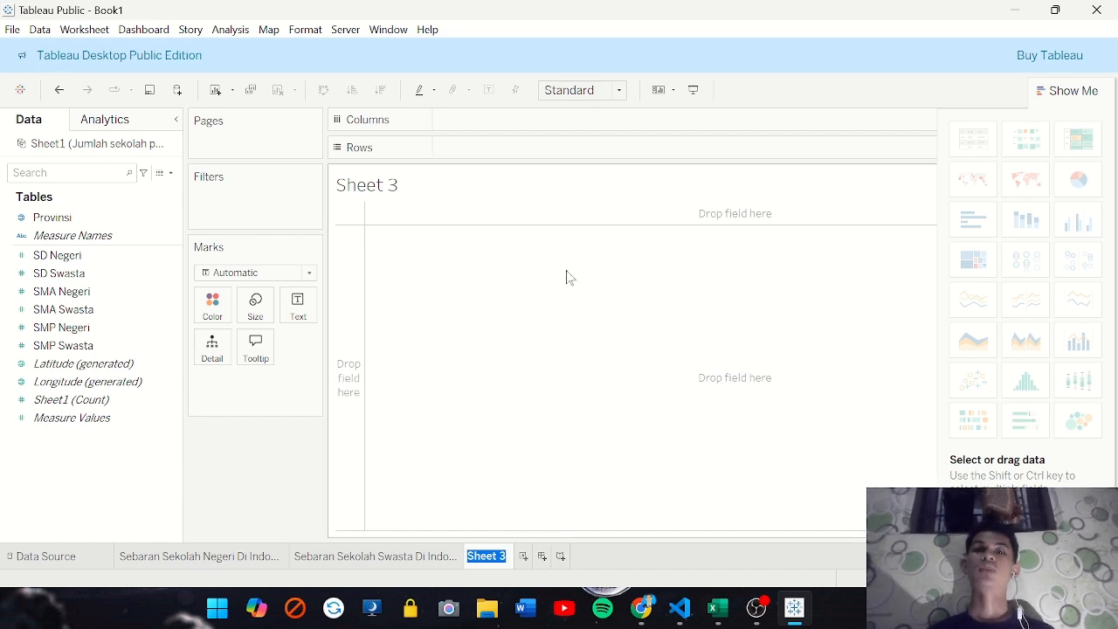
{"action": "type", "text": "Perbandi"}
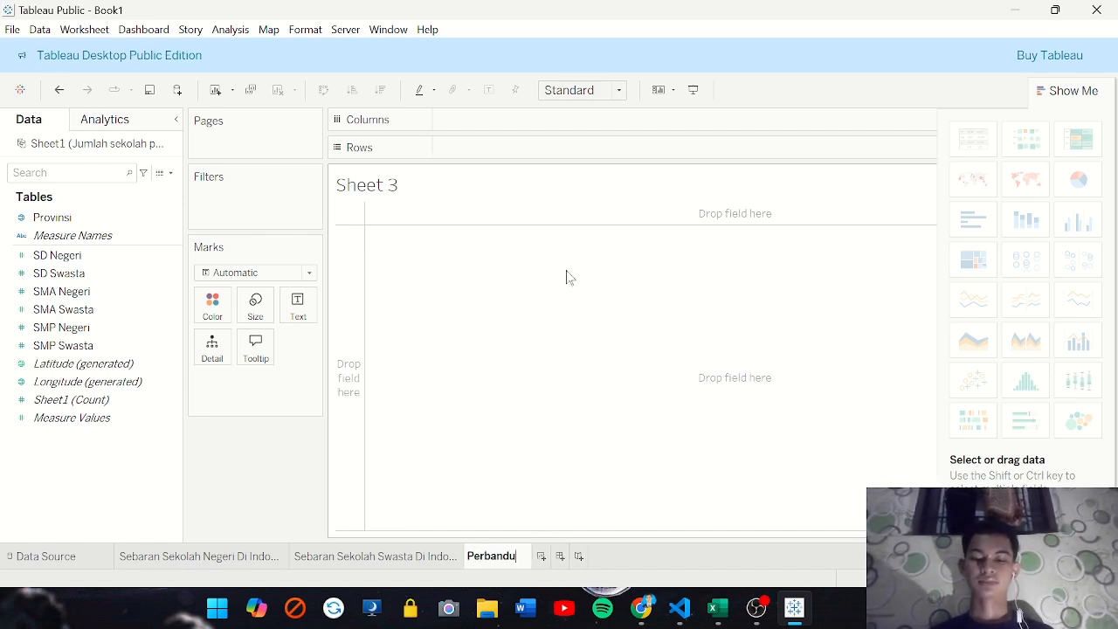
{"action": "type", "text": "ngan "}
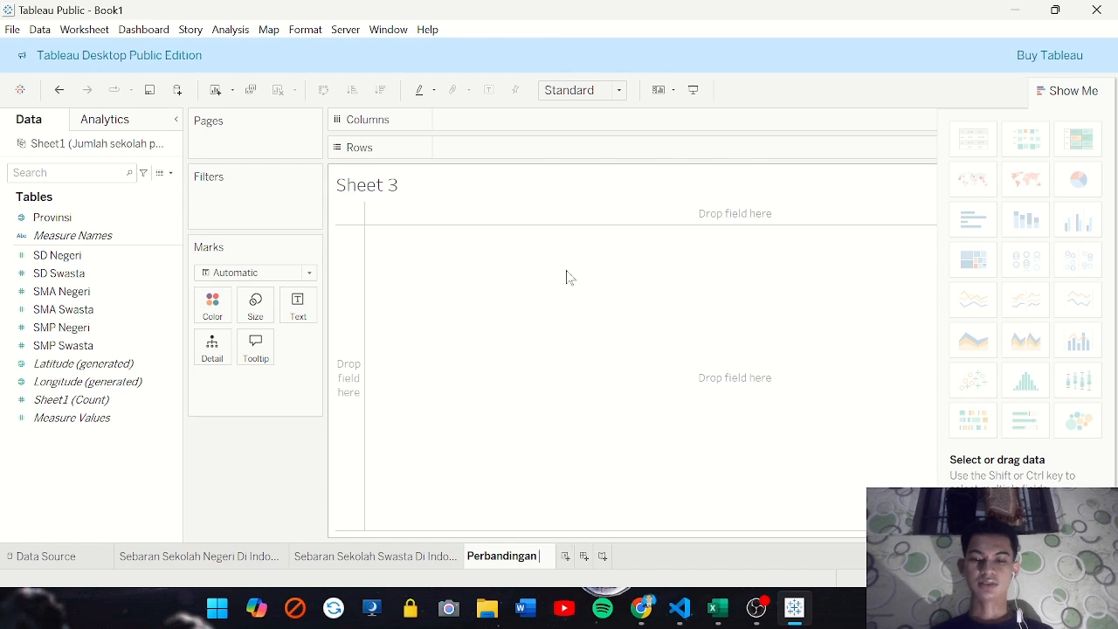
{"action": "type", "text": "Jumlah "}
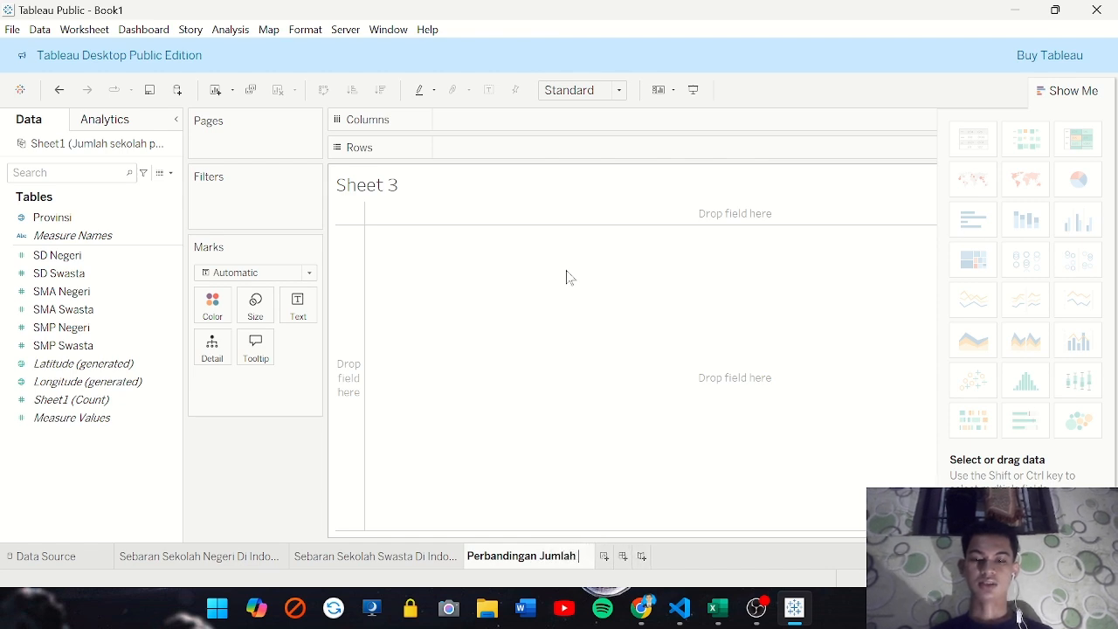
{"action": "type", "text": "Sekolah"}
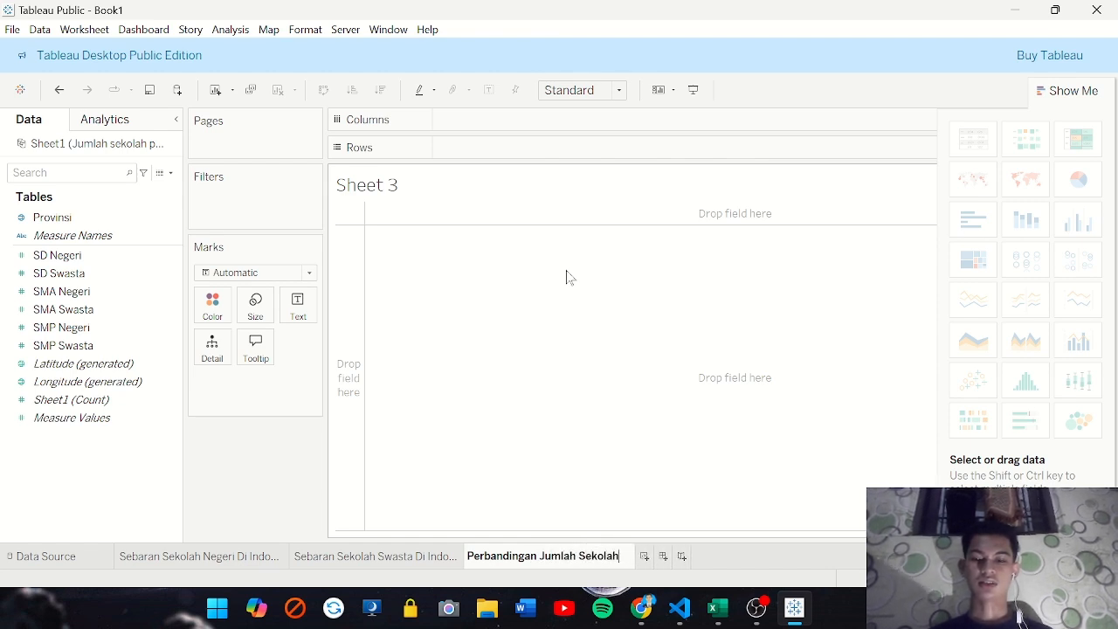
{"action": "type", "text": " Negeri "}
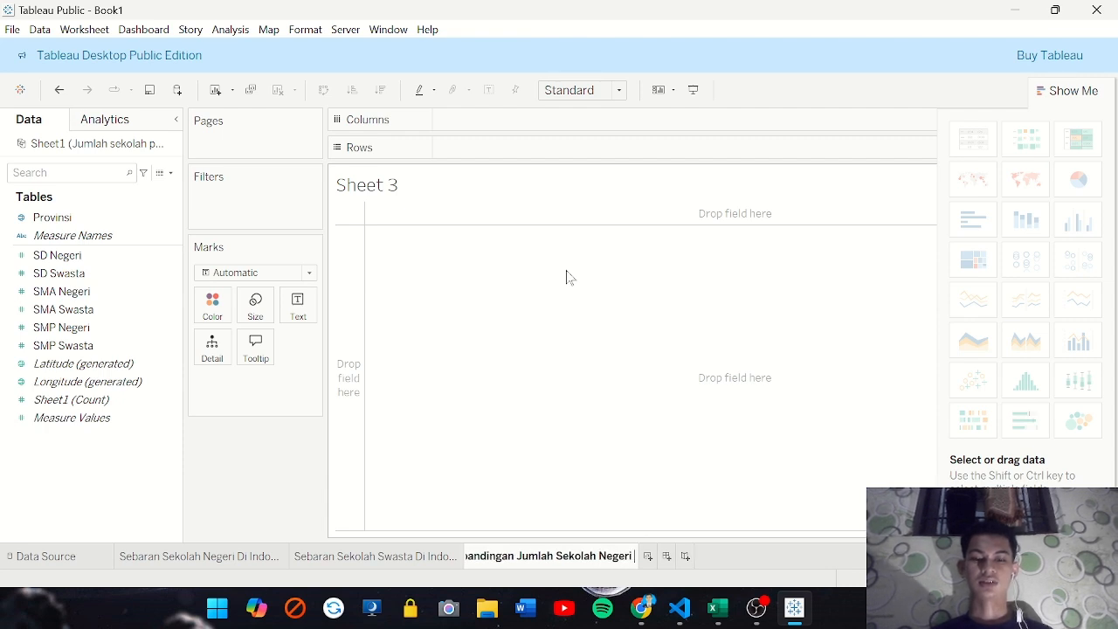
{"action": "type", "text": "VS Swasta"}
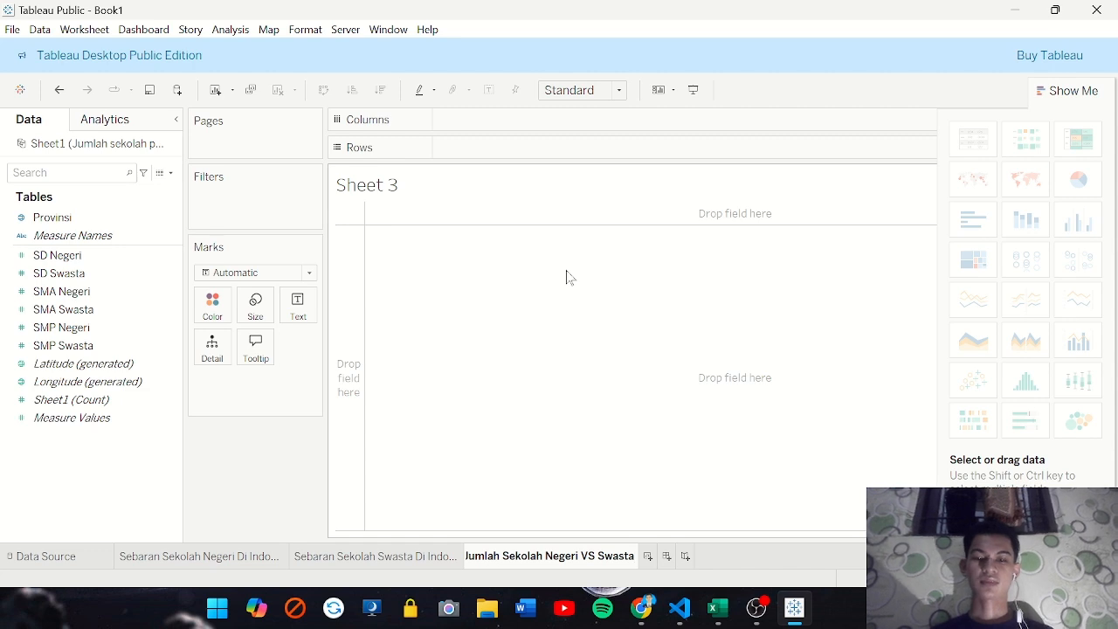
{"action": "key", "text": "Return"}
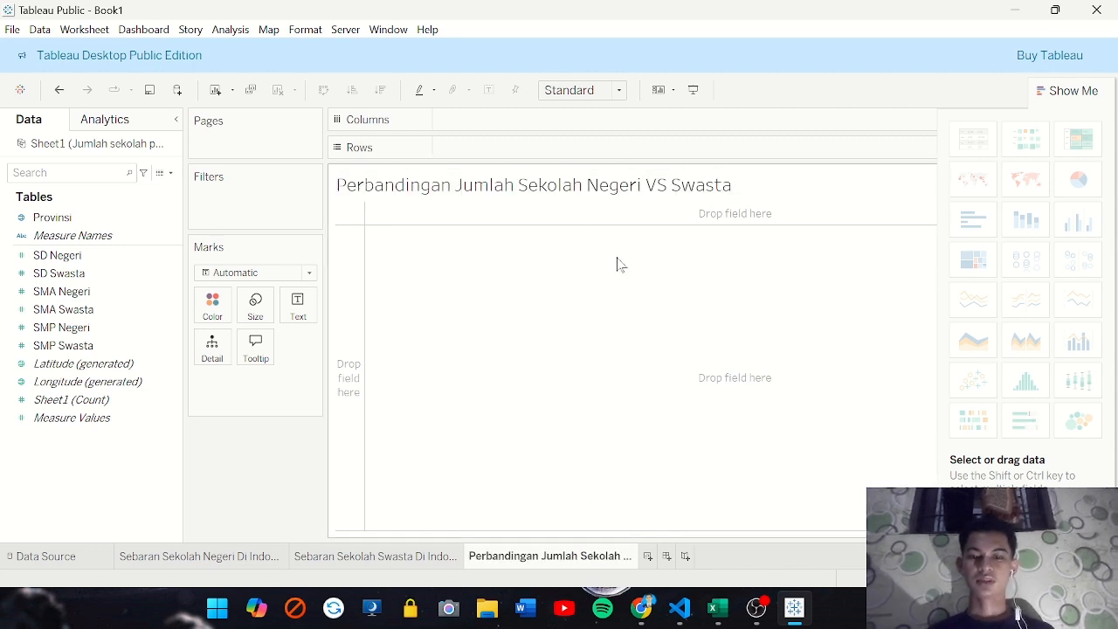
Start a new calculated field and name it "Total Sekolah Negeri"
{"action": "left_click", "coordinate": [110, 233]}
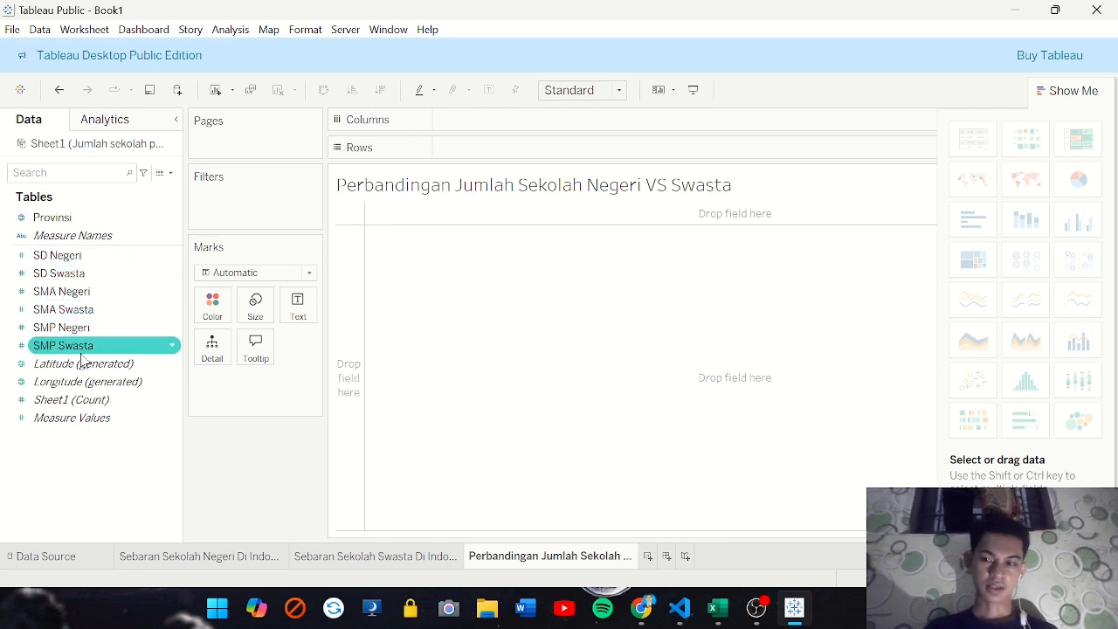
{"action": "left_click", "coordinate": [136, 220]}
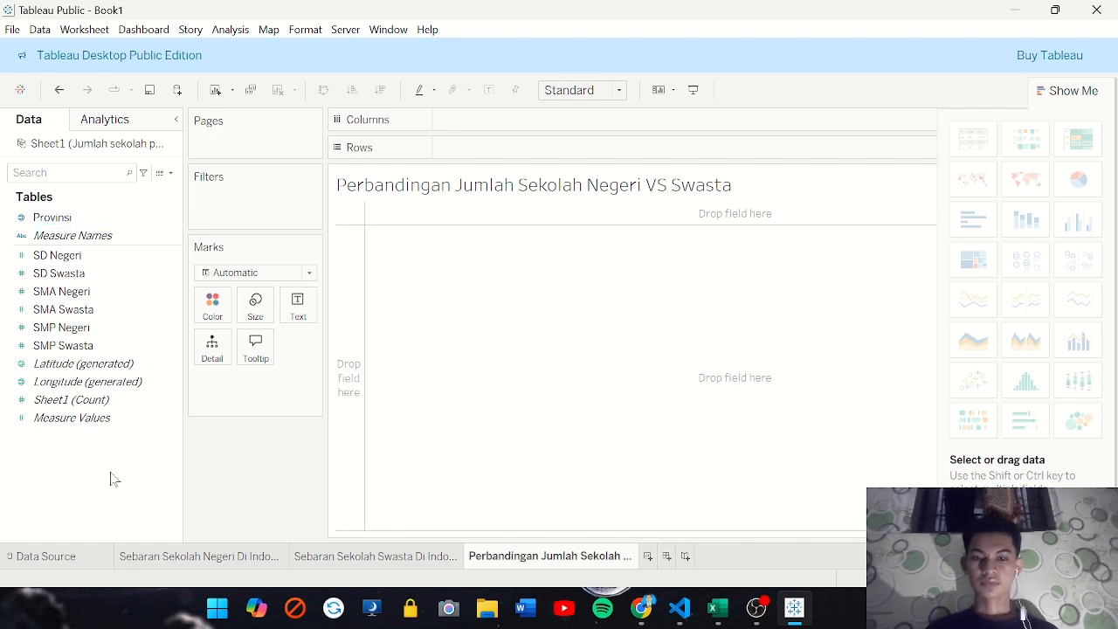
{"action": "right_click", "coordinate": [65, 464]}
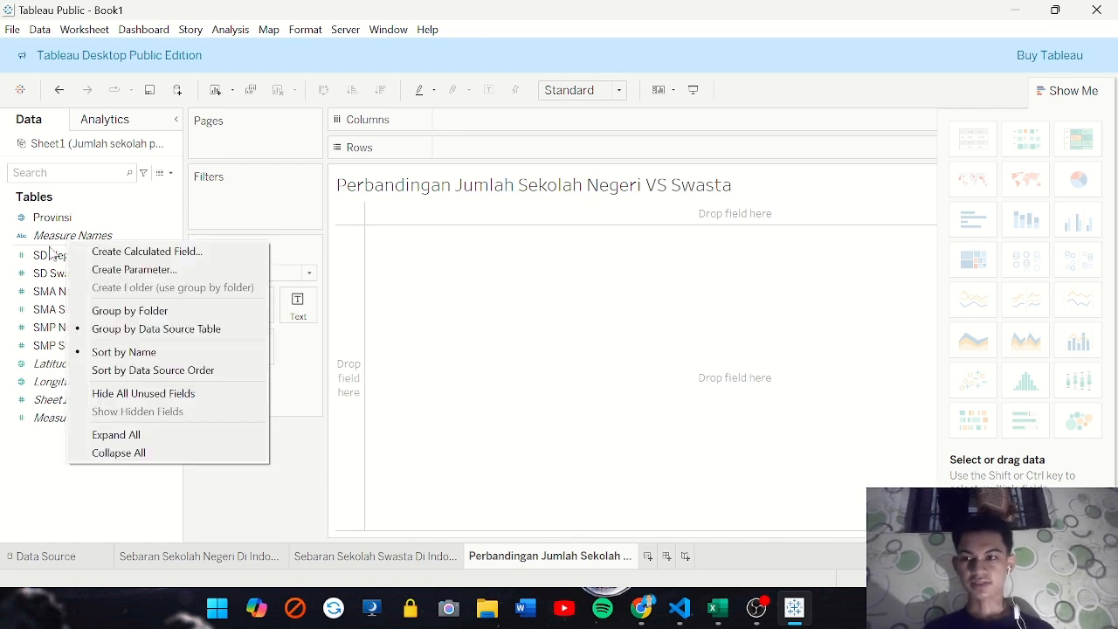
{"action": "left_click", "coordinate": [146, 251]}
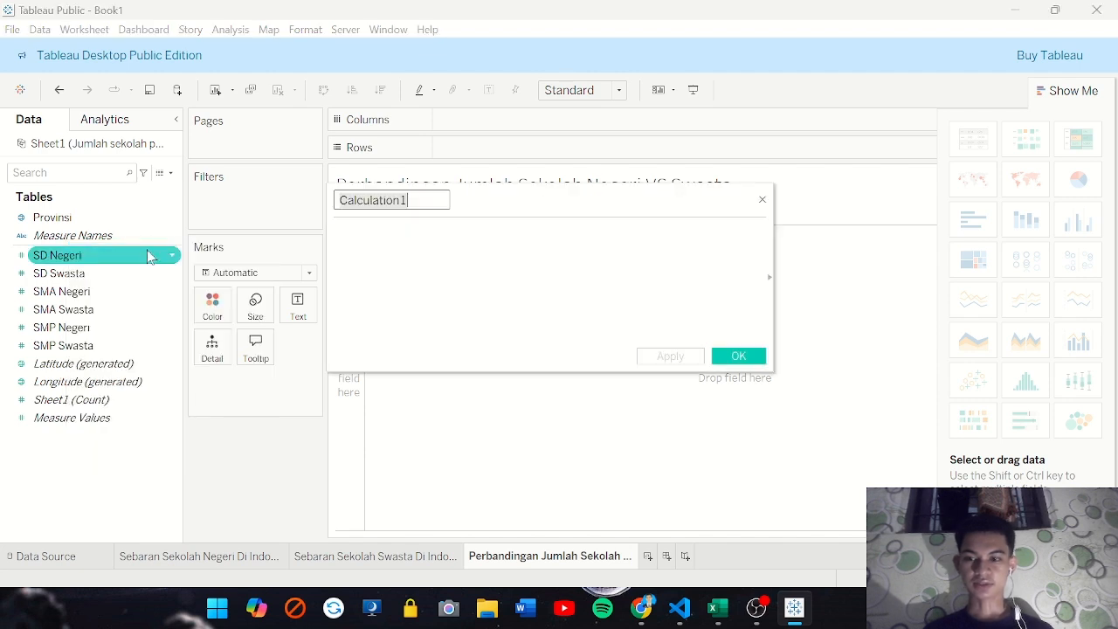
{"action": "key", "text": "BackSpace"}
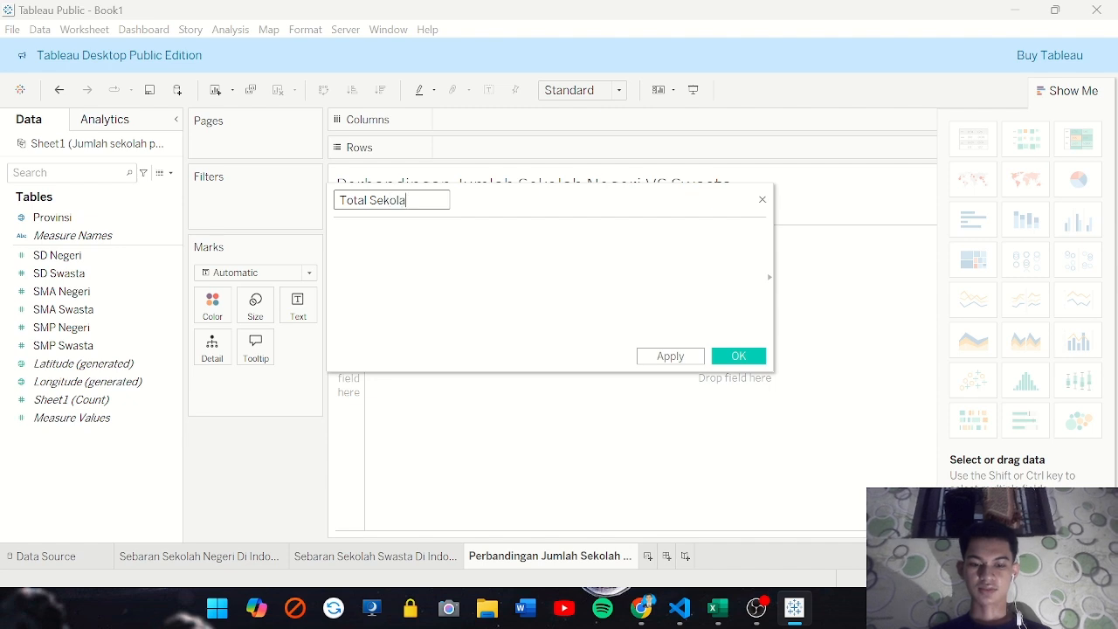
{"action": "type", "text": "i"}
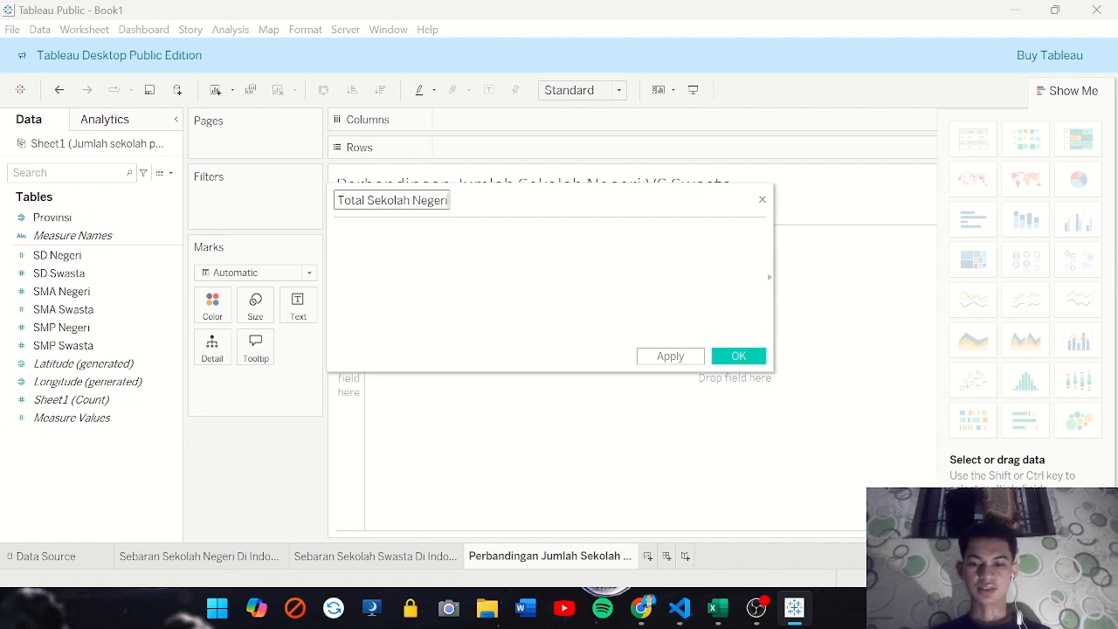
Enter the formula SUM([SD Negeri])+SUM([SMP Negeri]) for the state school total
{"action": "left_click", "coordinate": [336, 231]}
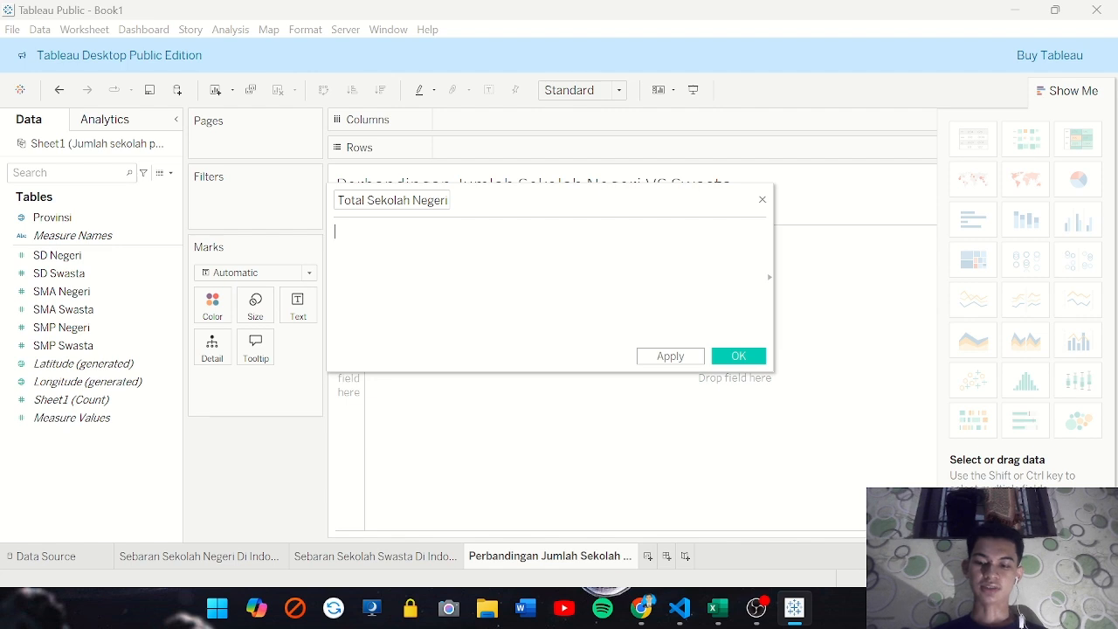
{"action": "type", "text": "SU"}
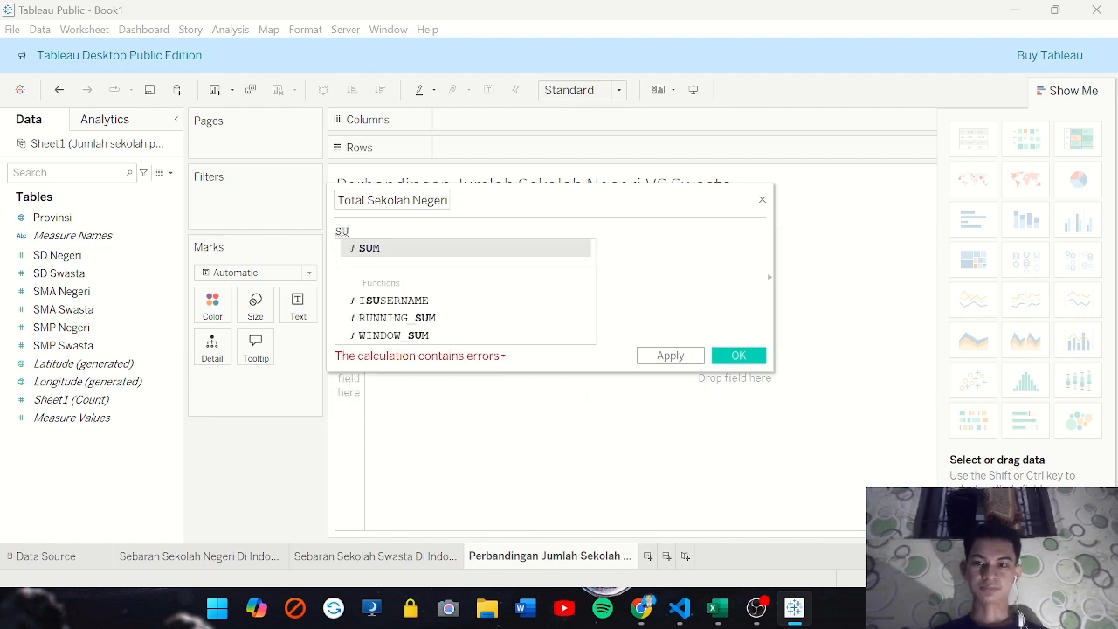
{"action": "key", "text": "Return"}
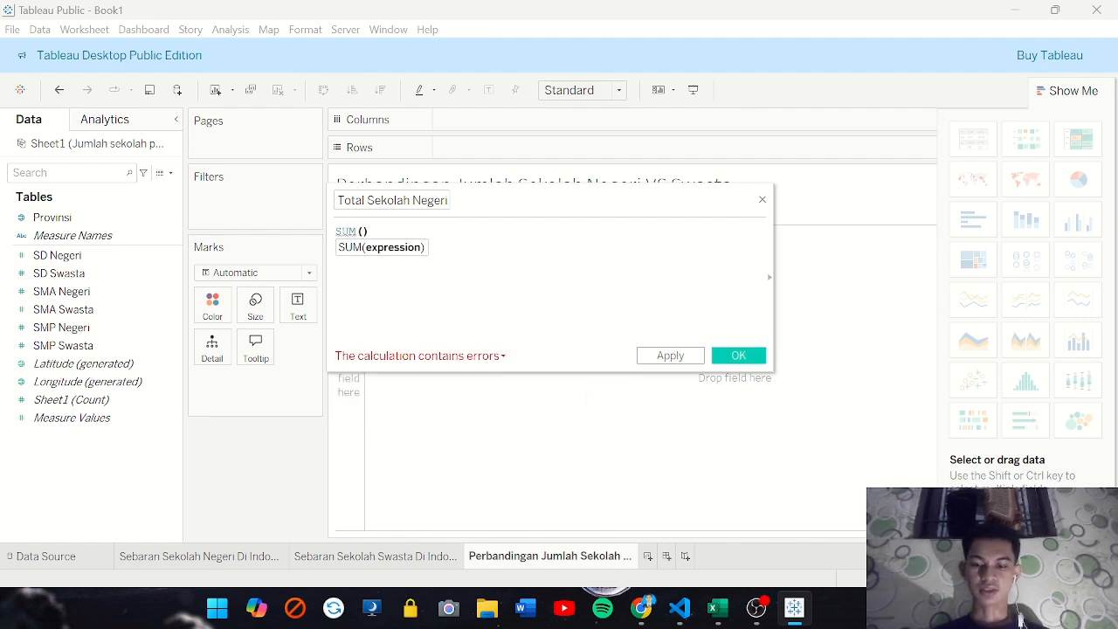
{"action": "type", "text": "SD"}
{"action": "key", "text": "Return"}
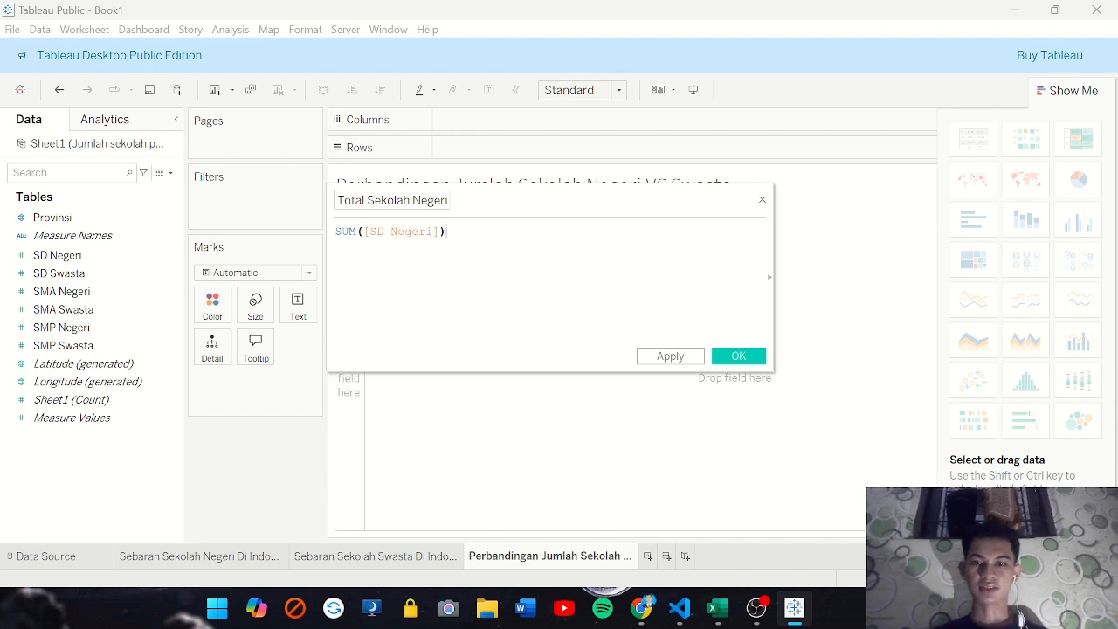
{"action": "type", "text": "+"}
{"action": "type", "text": "sum"}
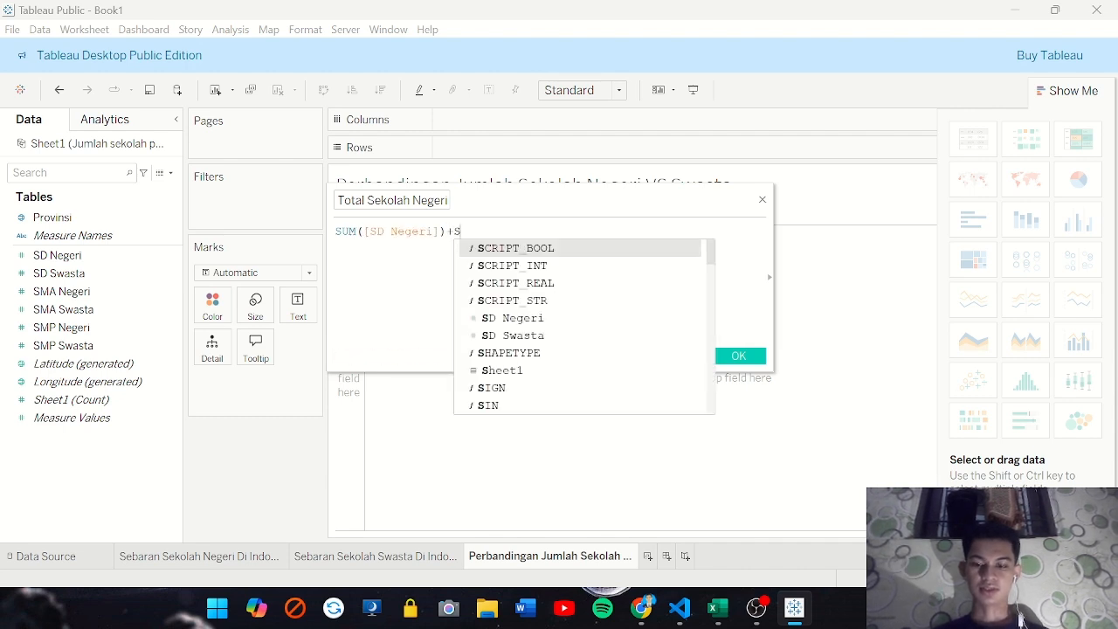
{"action": "key", "text": "Return"}
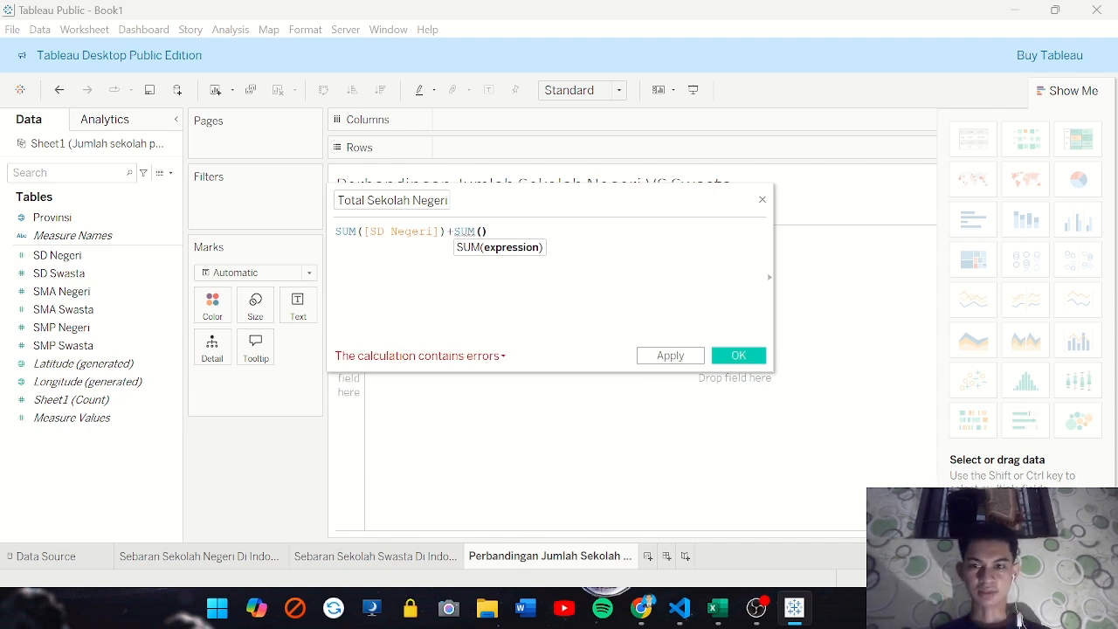
{"action": "type", "text": "SMP"}
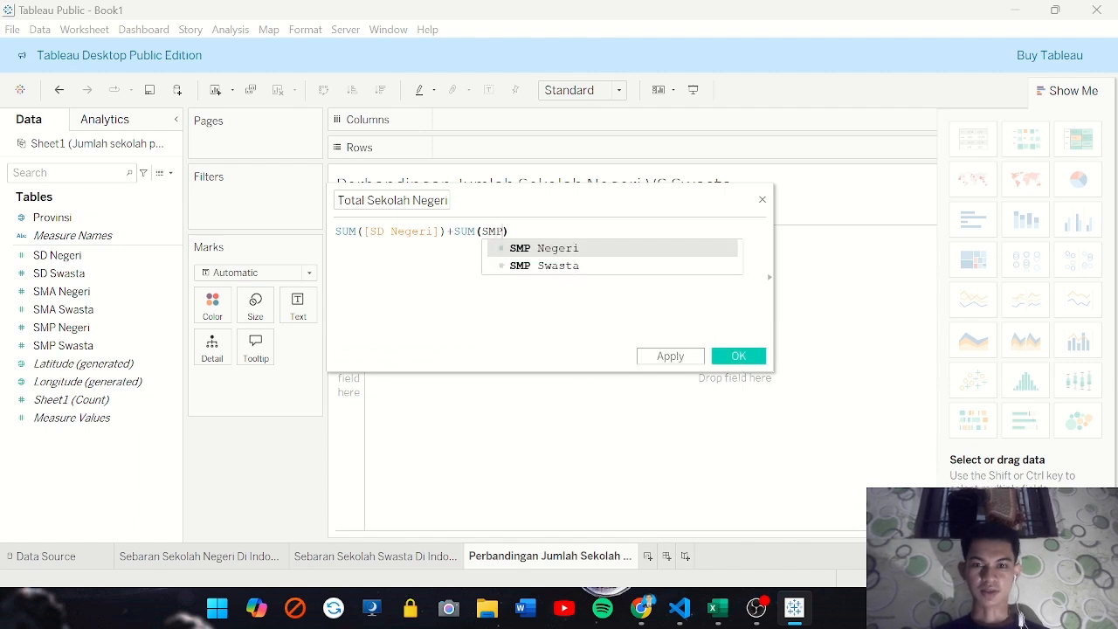
{"action": "key", "text": "Return"}
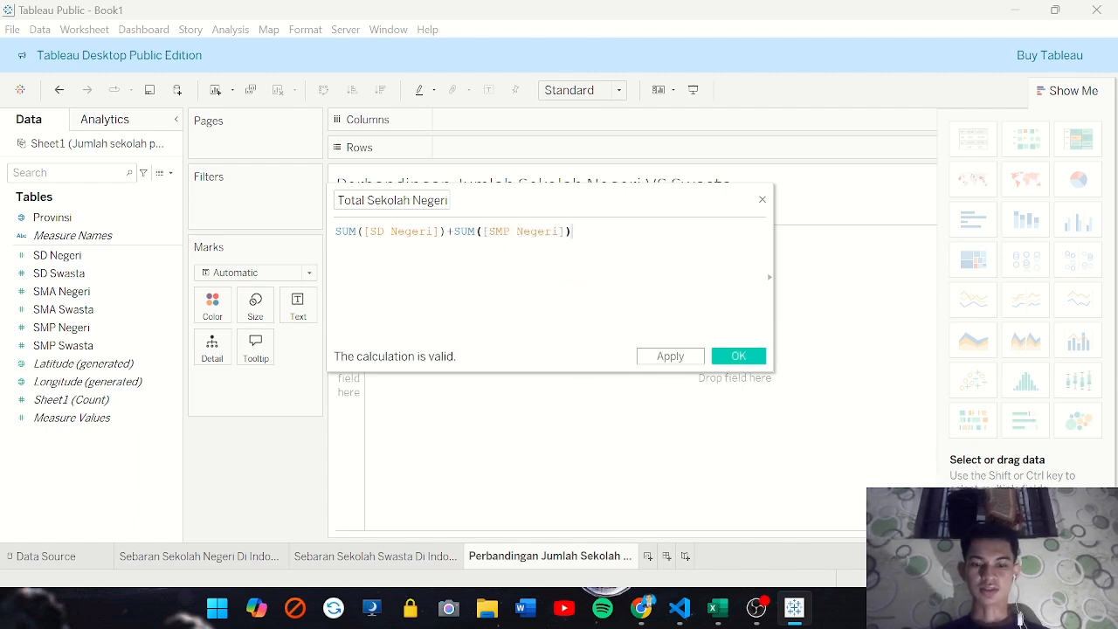
Extend the formula with +SUM([SMA Negeri]) and save the calculated field
{"action": "type", "text": "+SU"}
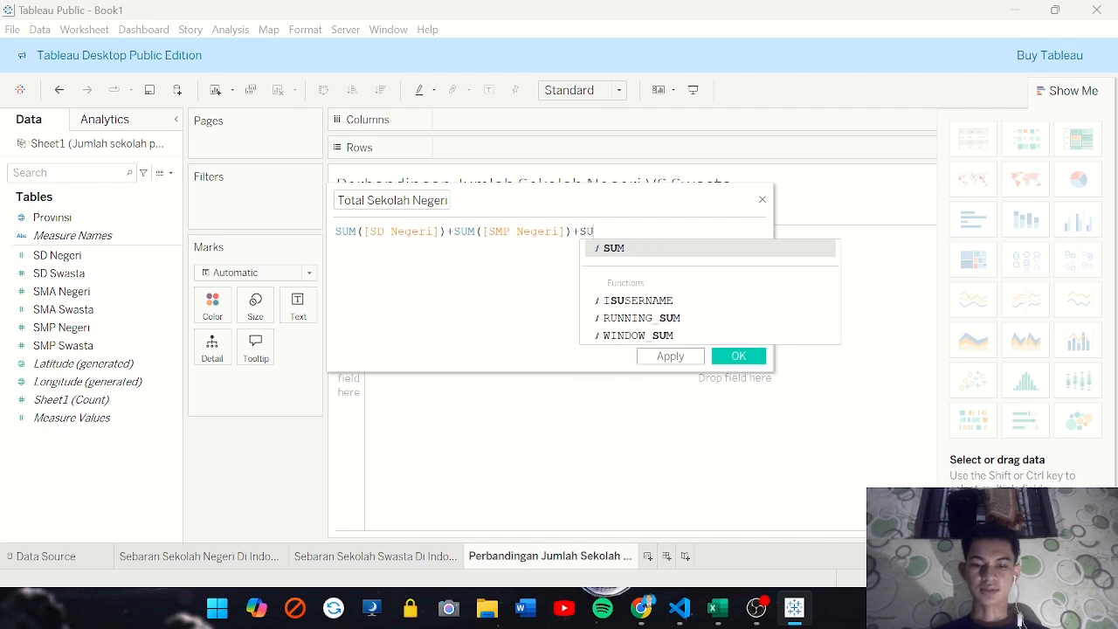
{"action": "key", "text": "Return"}
{"action": "type", "text": "SM"}
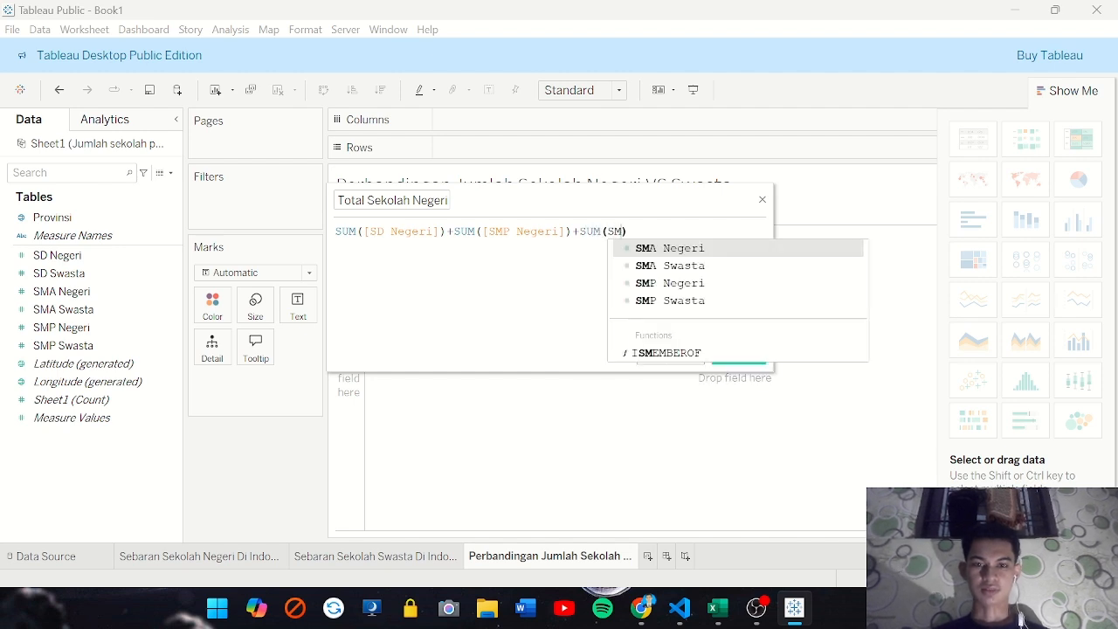
{"action": "key", "text": "Return"}
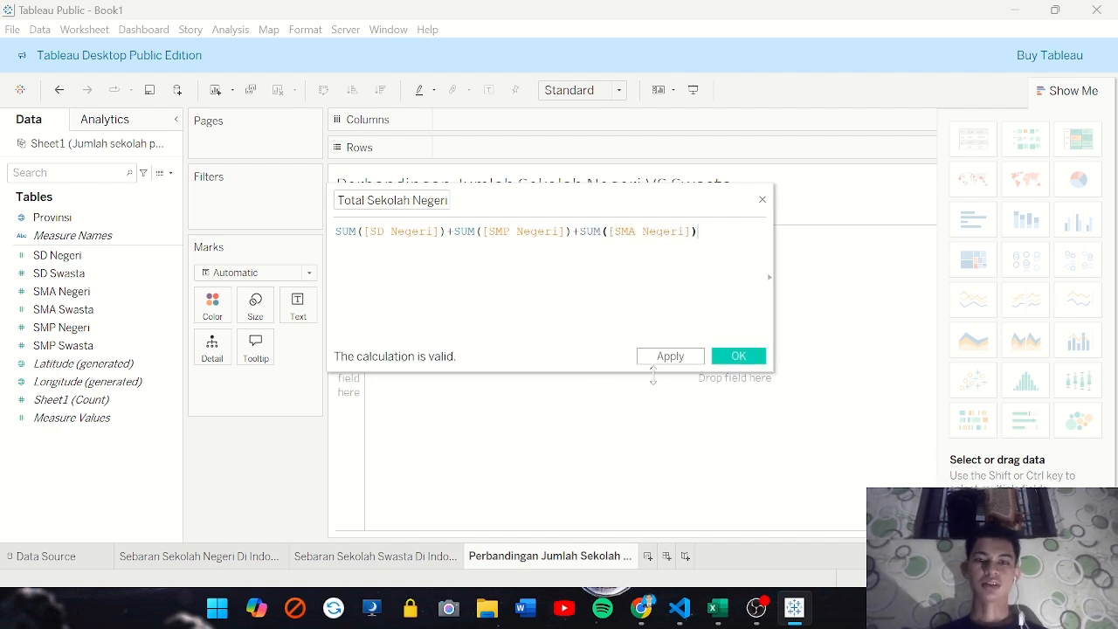
{"action": "left_click", "coordinate": [671, 359]}
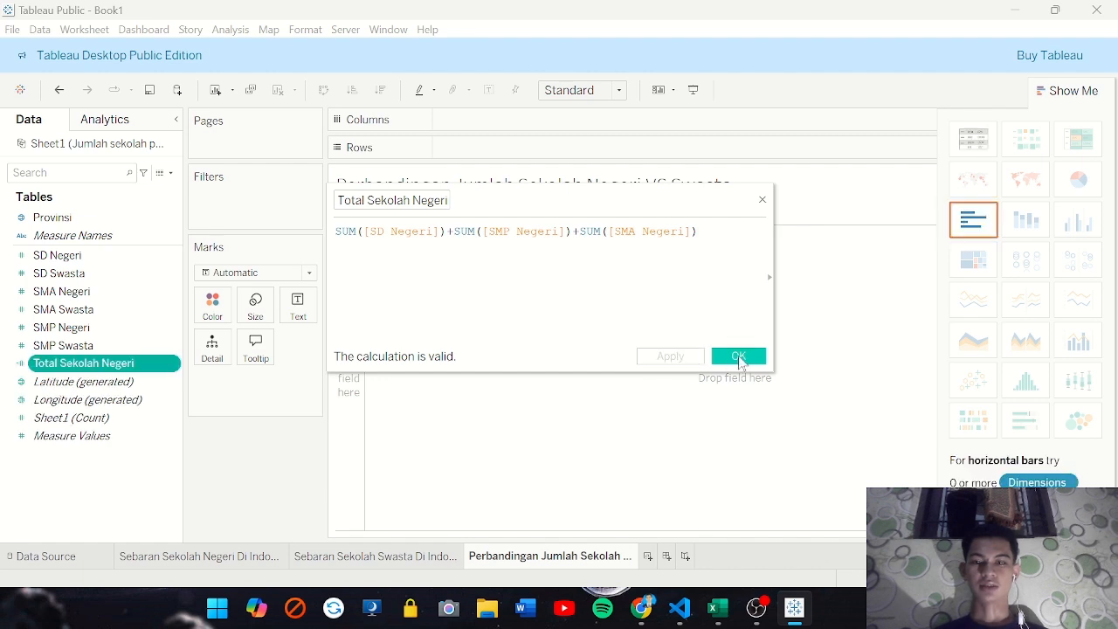
{"action": "left_click", "coordinate": [738, 358]}
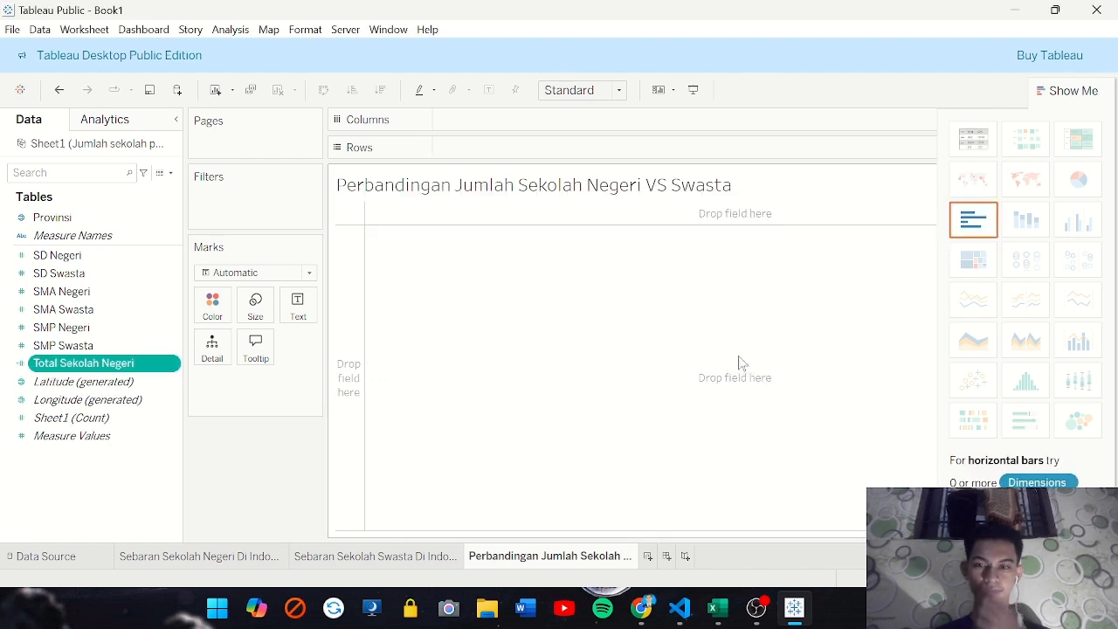
Start another calculated field and name it "Total Sekolah Swasta"
{"action": "right_click", "coordinate": [73, 477]}
{"action": "left_click", "coordinate": [142, 260]}
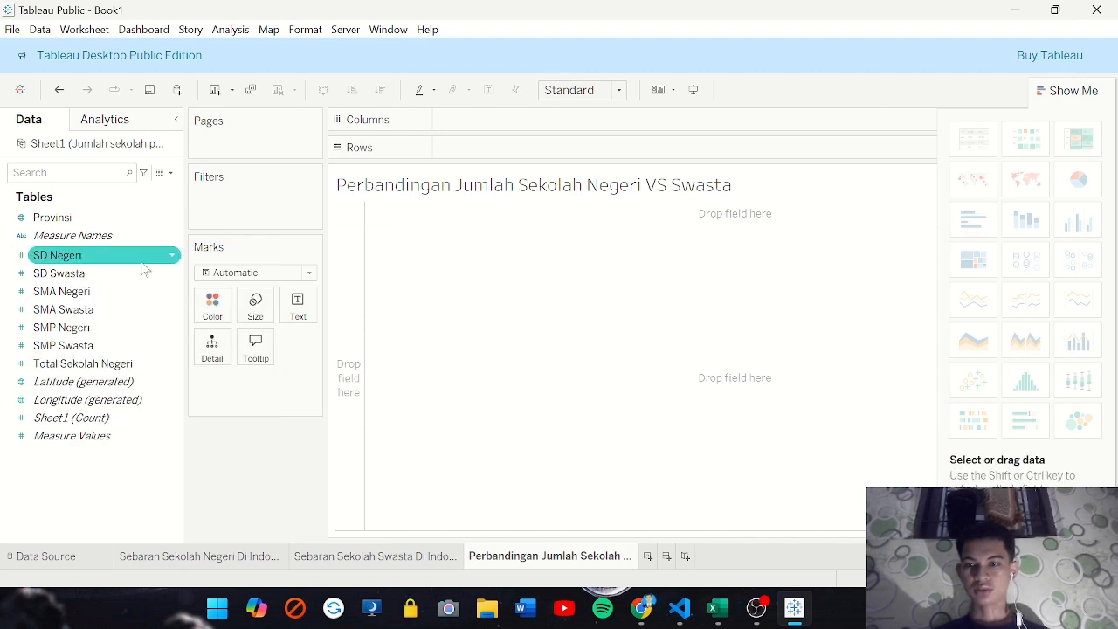
{"action": "type", "text": "Total Seko"}
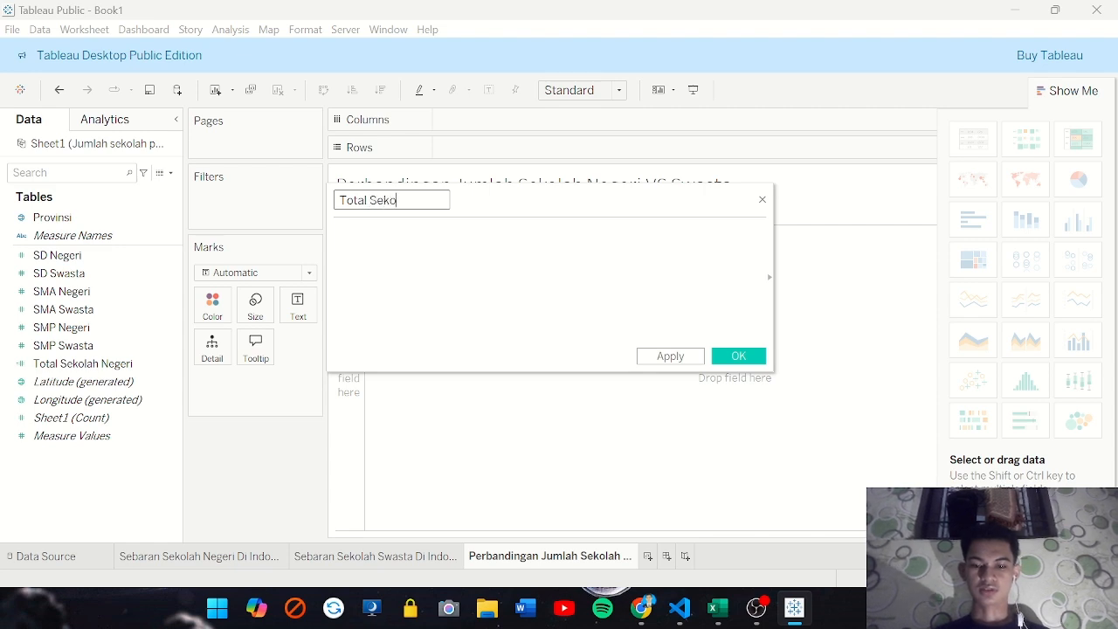
{"action": "type", "text": "lah Swas"}
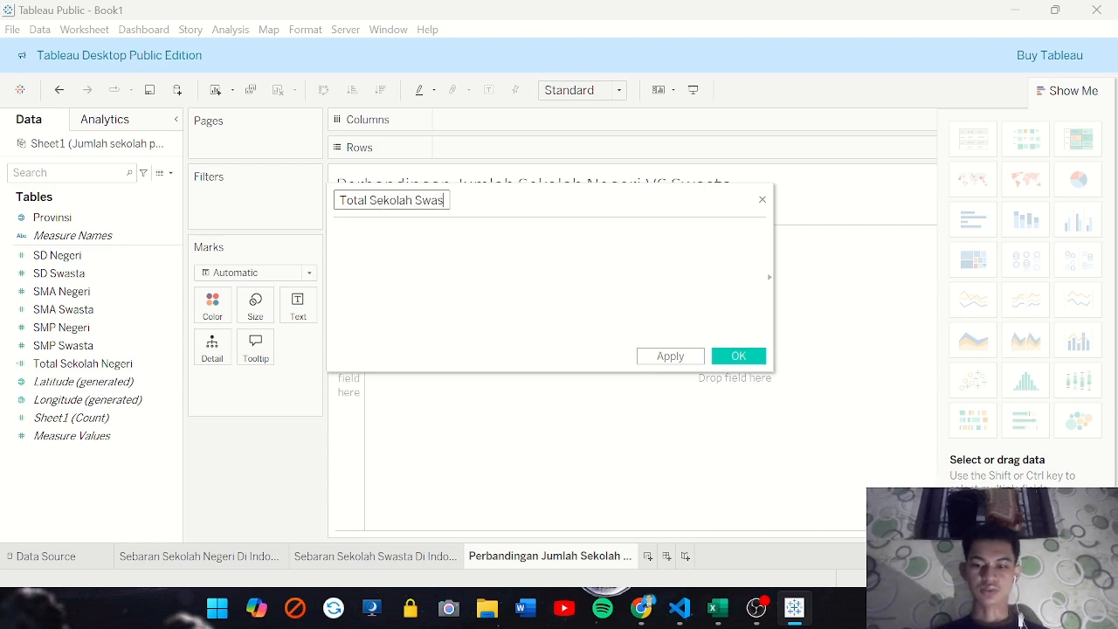
{"action": "type", "text": "ta"}
Begin the private school total formula with SUM([SD Swasta])+
{"action": "left_click", "coordinate": [336, 231]}
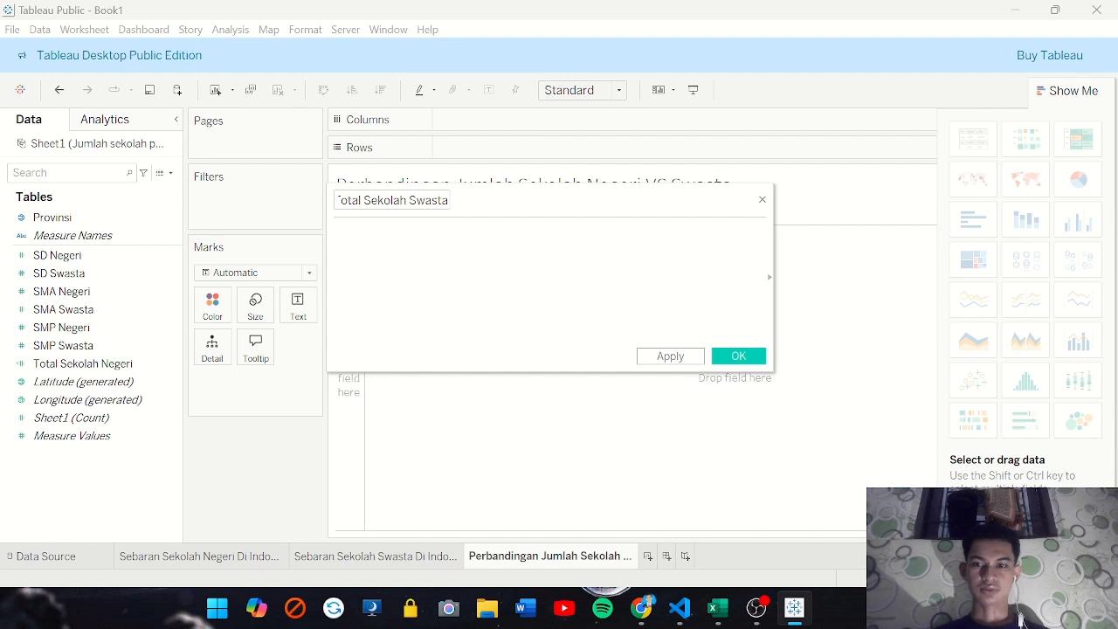
{"action": "type", "text": "SUM()"}
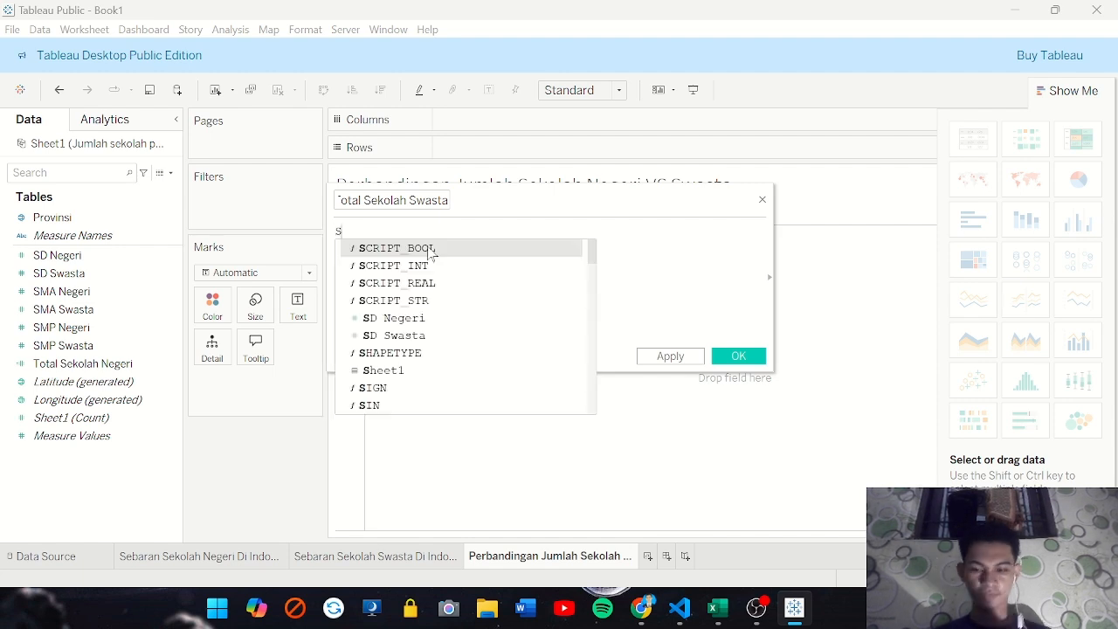
{"action": "key", "text": "Return"}
{"action": "type", "text": "sd"}
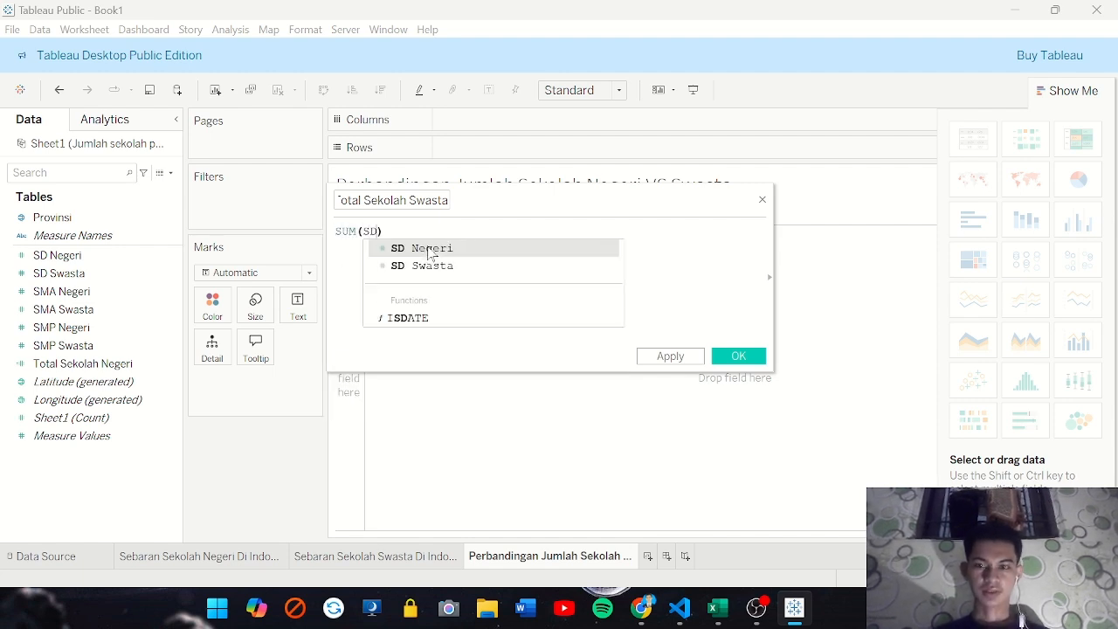
{"action": "key", "text": "Down"}
{"action": "key", "text": "Return"}
{"action": "type", "text": "+"}
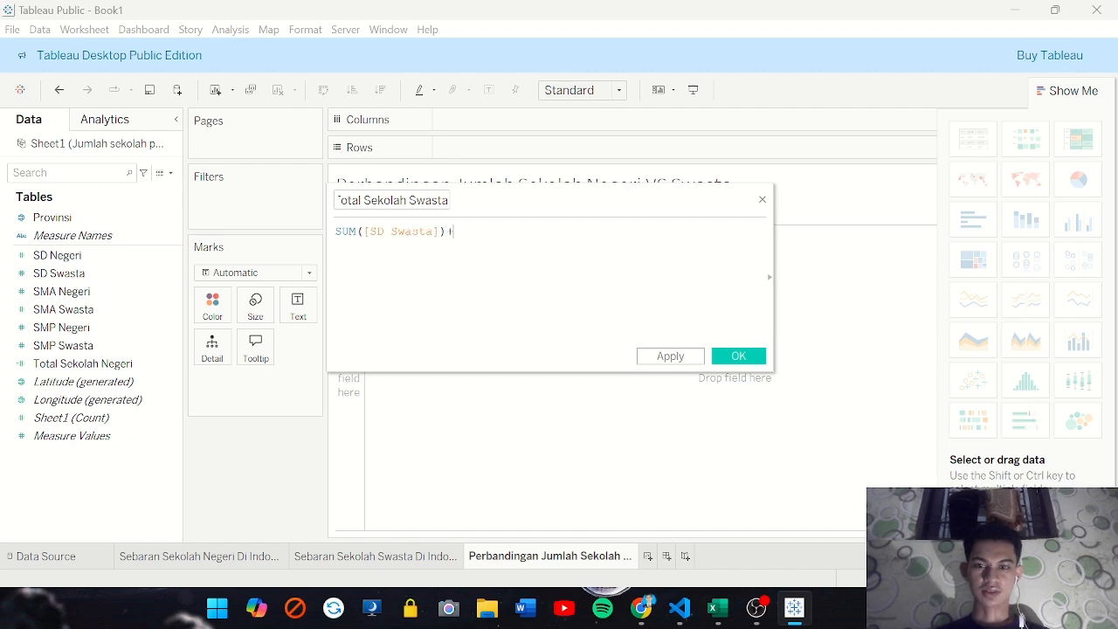
{"action": "type", "text": "SUM()"}
Add SUM([SMP Swasta]) as the second term of the private school total formula
{"action": "key", "text": "Return"}
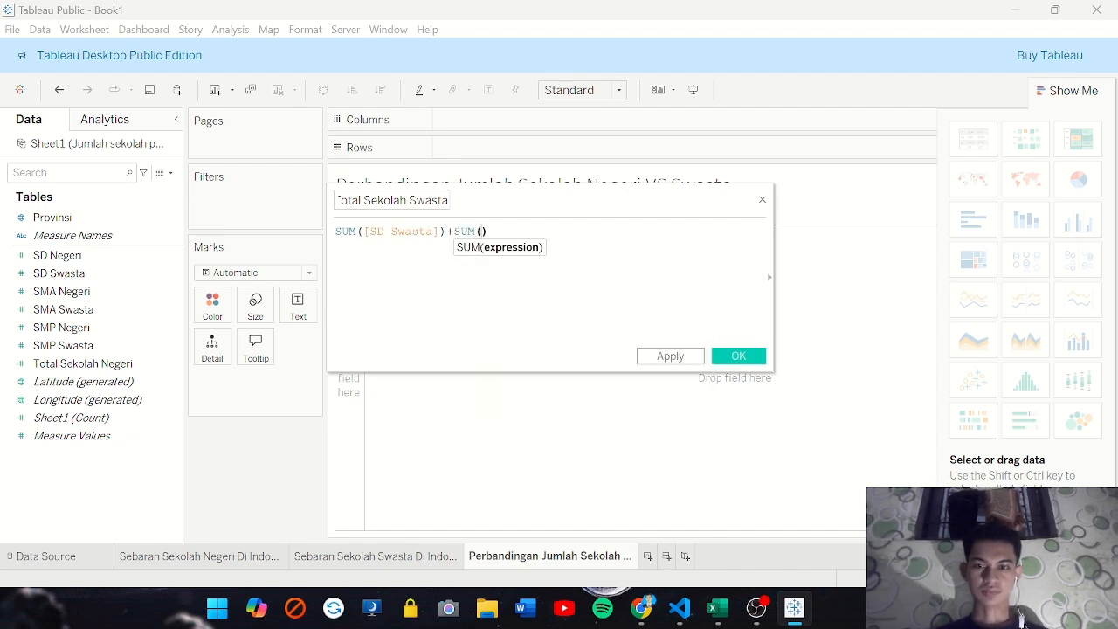
{"action": "type", "text": "SM"}
{"action": "key", "text": "Down"}
{"action": "key", "text": "Down"}
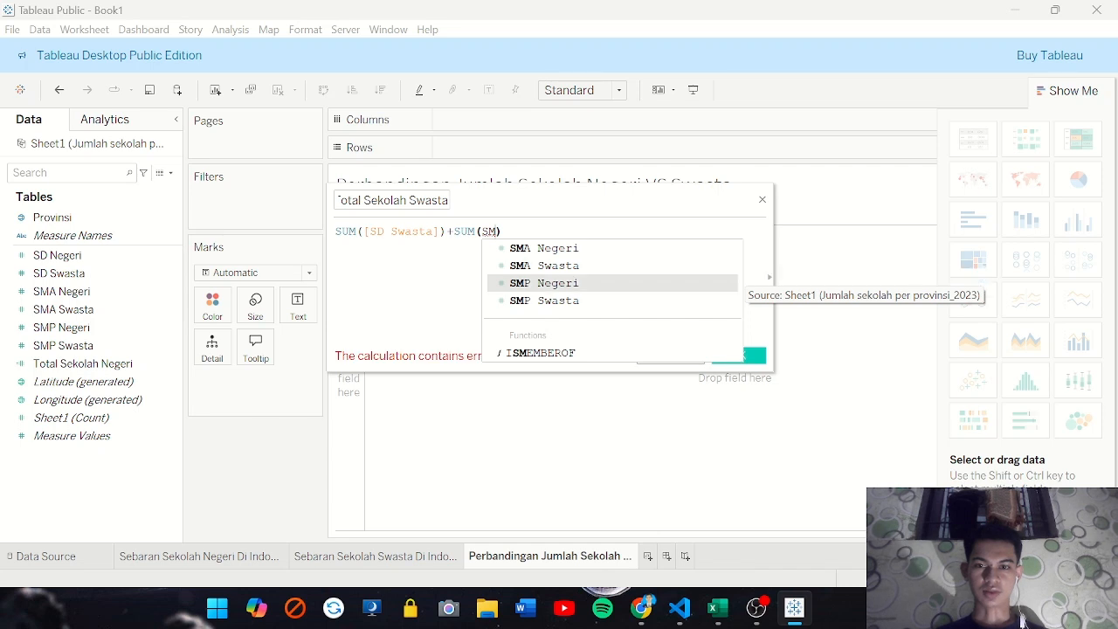
{"action": "key", "text": "Down"}
{"action": "key", "text": "Return"}
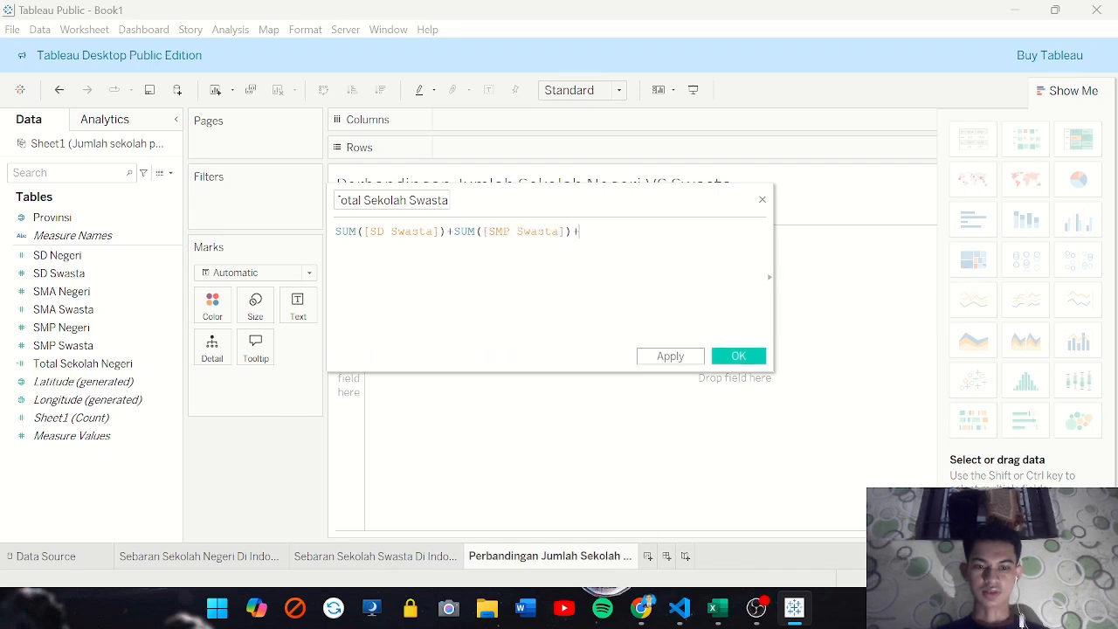
Complete the formula with SUM([SMA Swasta]) as the third term and save the calculated field
{"action": "type", "text": "SU"}
{"action": "key", "text": "Return"}
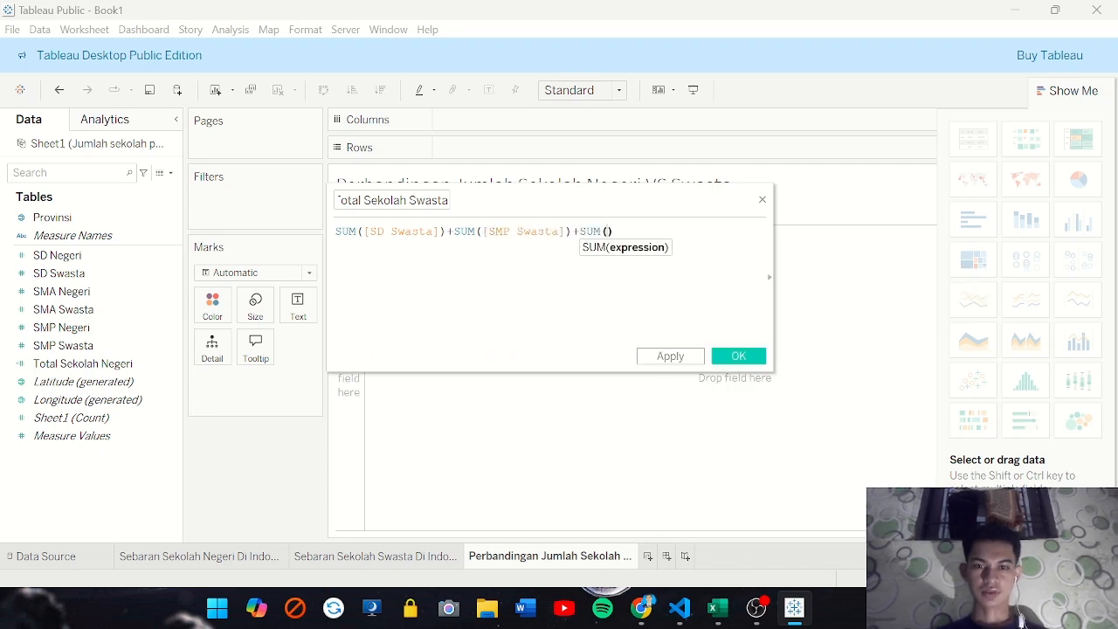
{"action": "type", "text": "SM"}
{"action": "key", "text": "Down"}
{"action": "key", "text": "Return"}
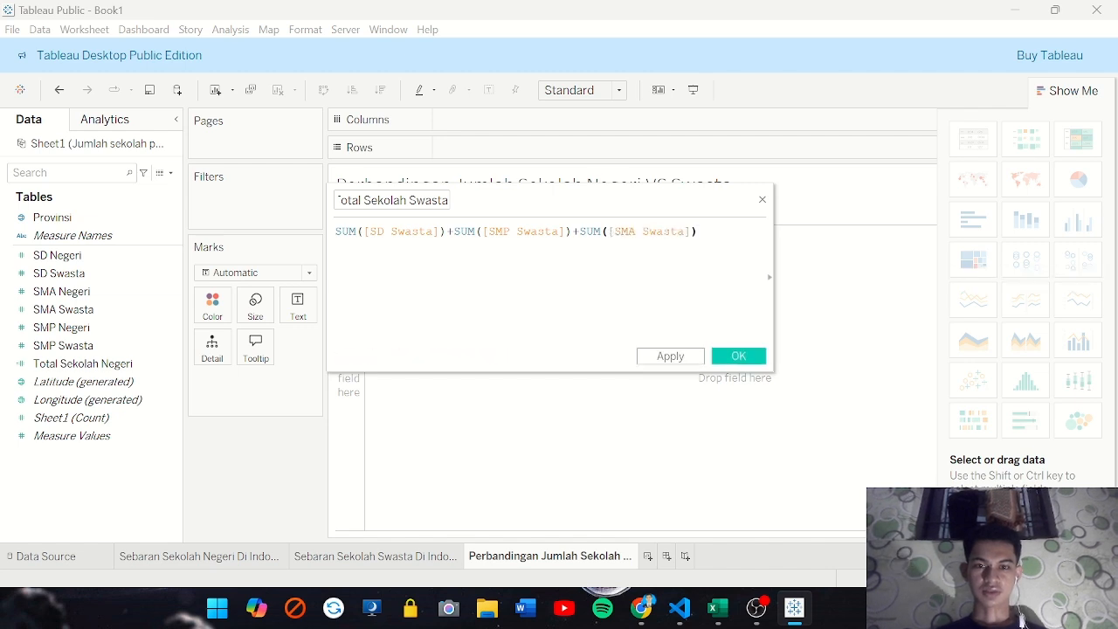
{"action": "left_click", "coordinate": [672, 357]}
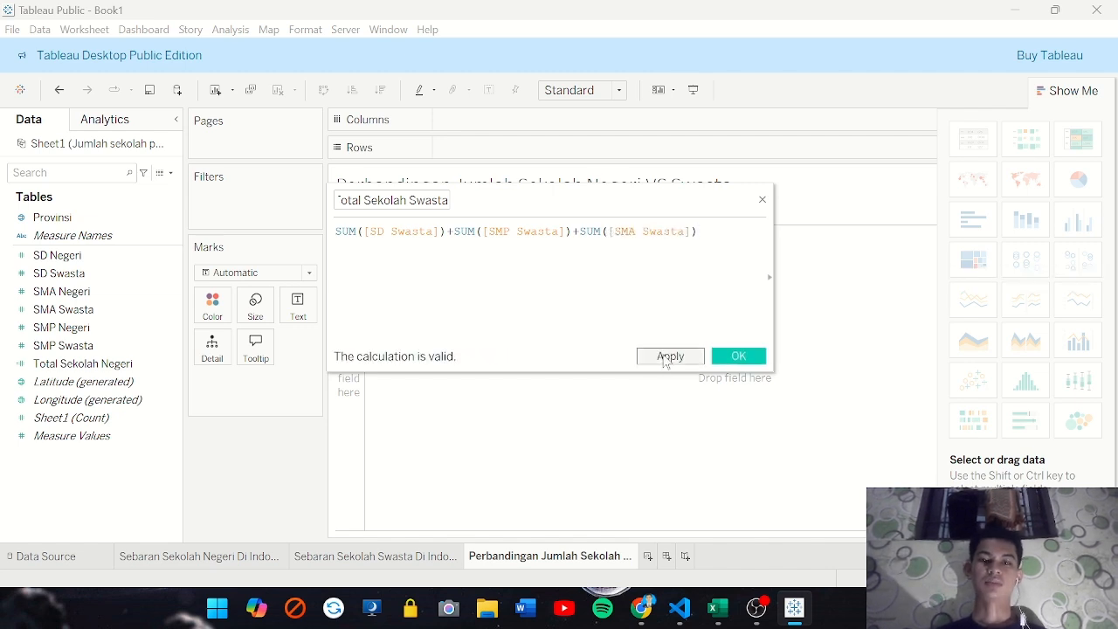
{"action": "left_click", "coordinate": [739, 356]}
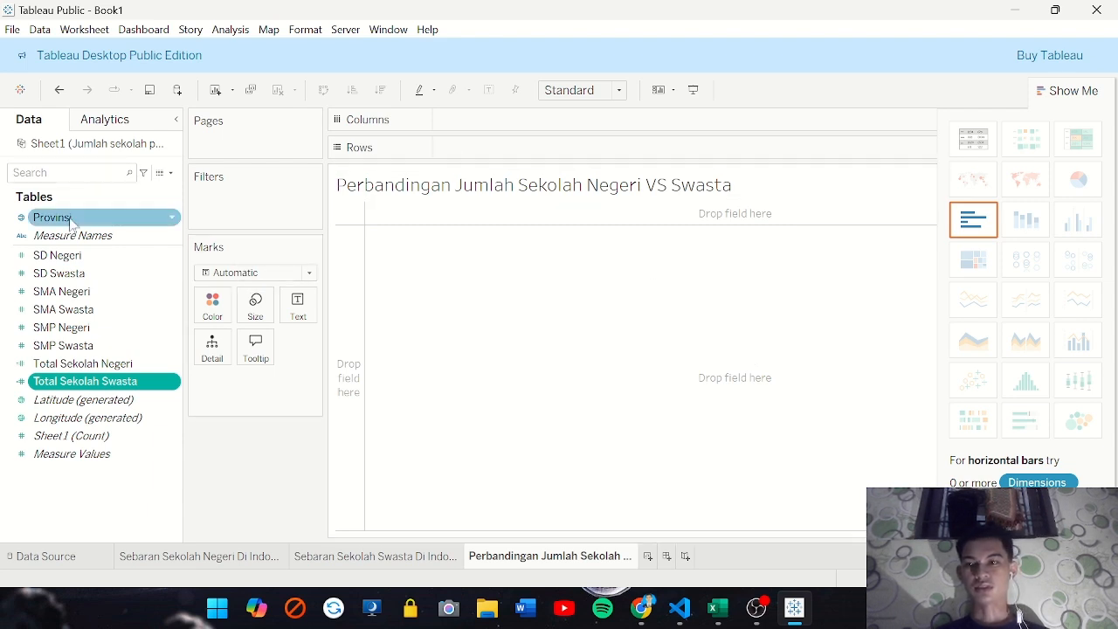
Place Provinsi on the rows and filter it to exclude Luar Negeri
{"action": "left_click_drag", "start_coordinate": [50, 218], "coordinate": [468, 148]}
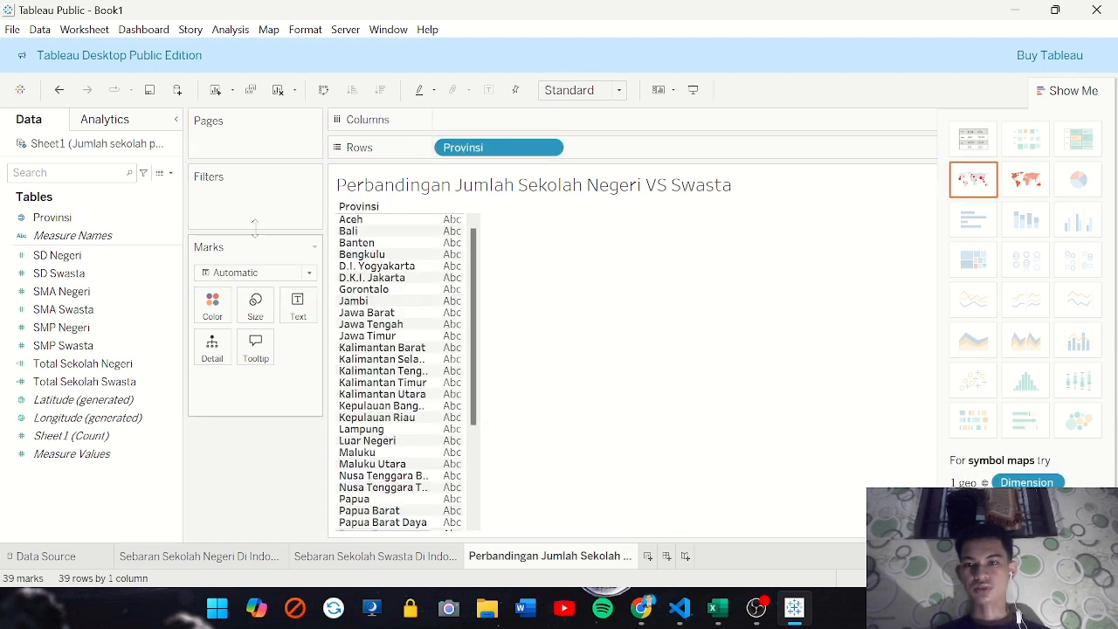
{"action": "left_click_drag", "start_coordinate": [83, 219], "coordinate": [236, 216]}
{"action": "scroll", "coordinate": [468, 305], "scroll_direction": "down", "scroll_amount": 8}
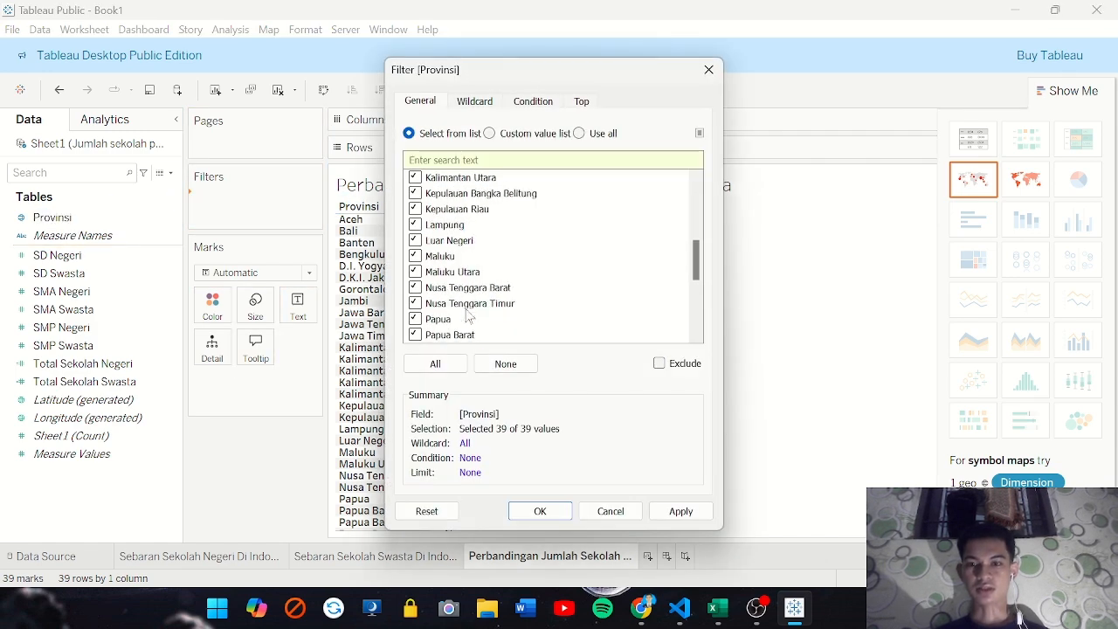
{"action": "scroll", "coordinate": [450, 294], "scroll_direction": "down", "scroll_amount": 2}
{"action": "scroll", "coordinate": [450, 293], "scroll_direction": "up", "scroll_amount": 5}
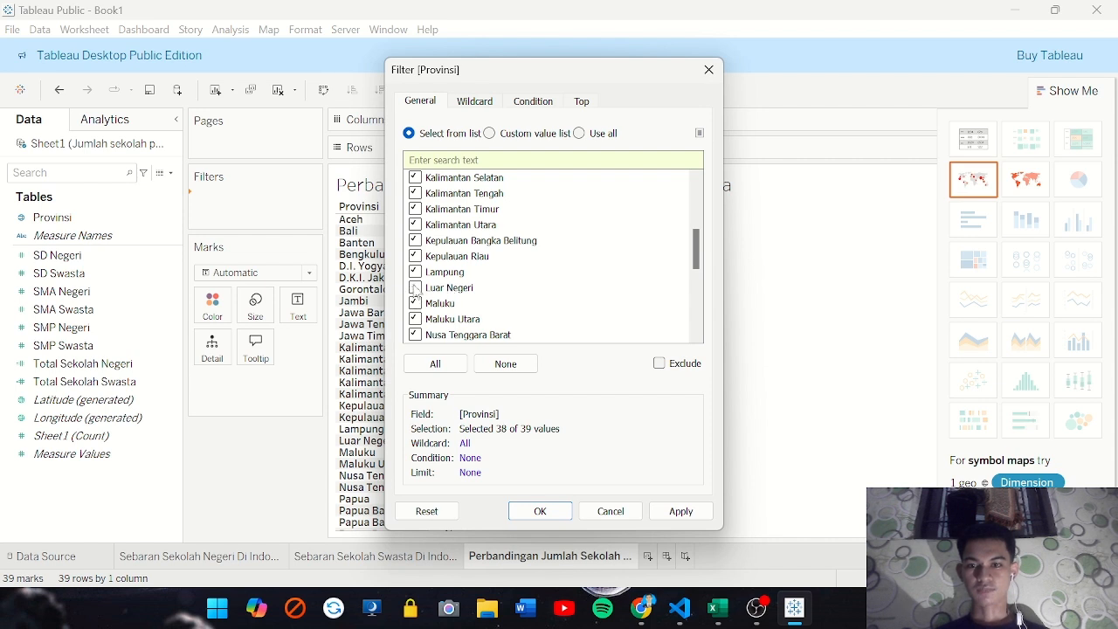
{"action": "left_click", "coordinate": [680, 511]}
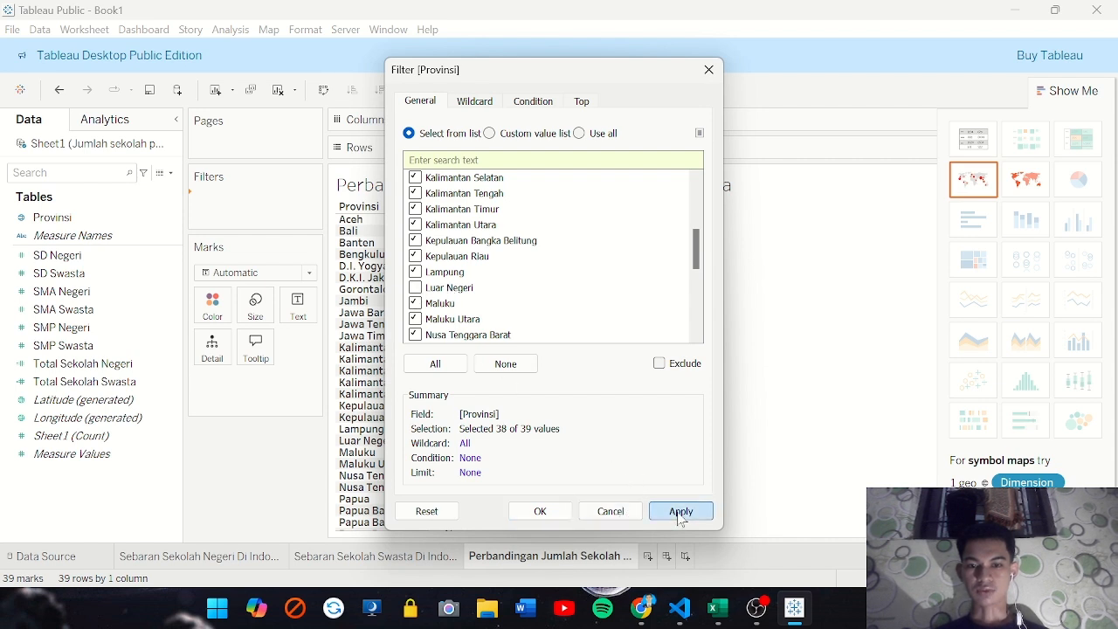
{"action": "left_click", "coordinate": [540, 511]}
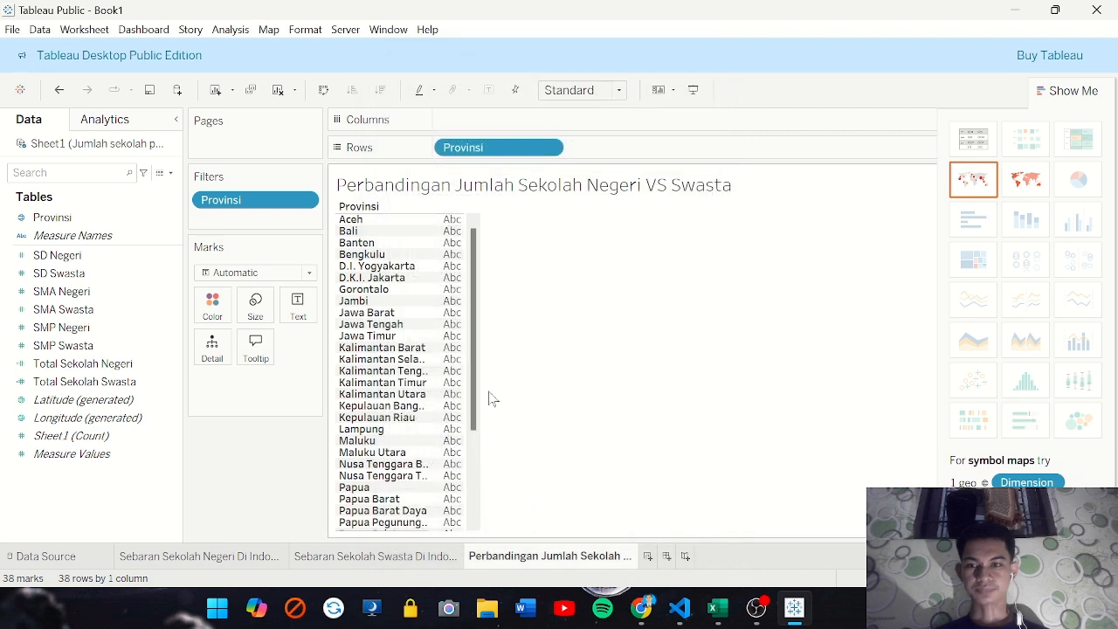
Plot Total Sekolah Negeri and Total Sekolah Swasta per province as side-by-side bars and widen the province columns
{"action": "left_click", "coordinate": [88, 236]}
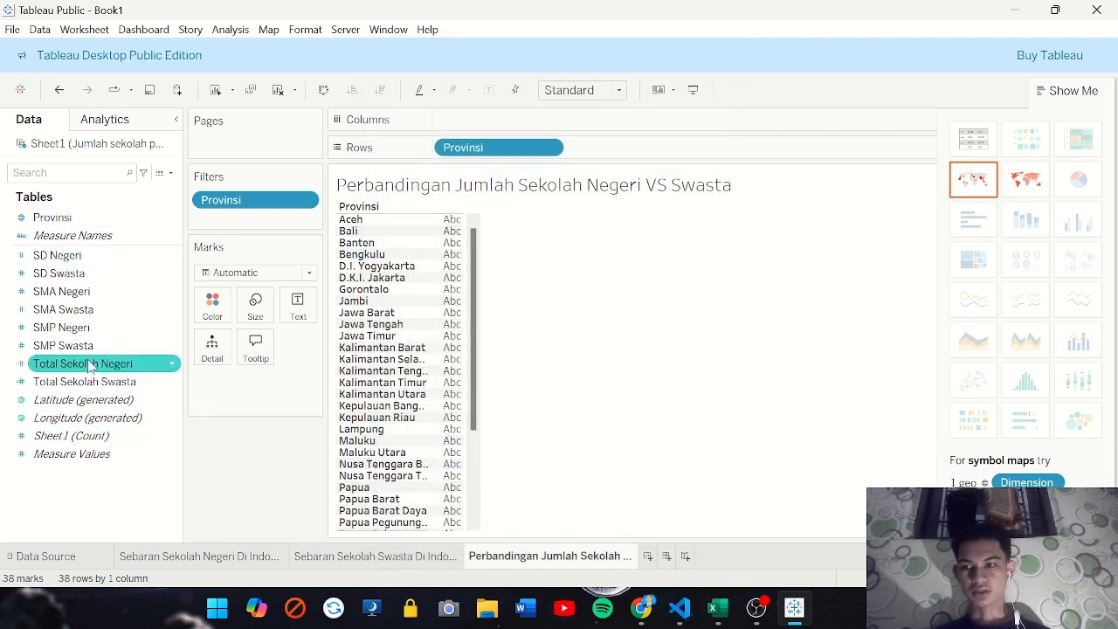
{"action": "left_click_drag", "start_coordinate": [87, 366], "coordinate": [486, 119]}
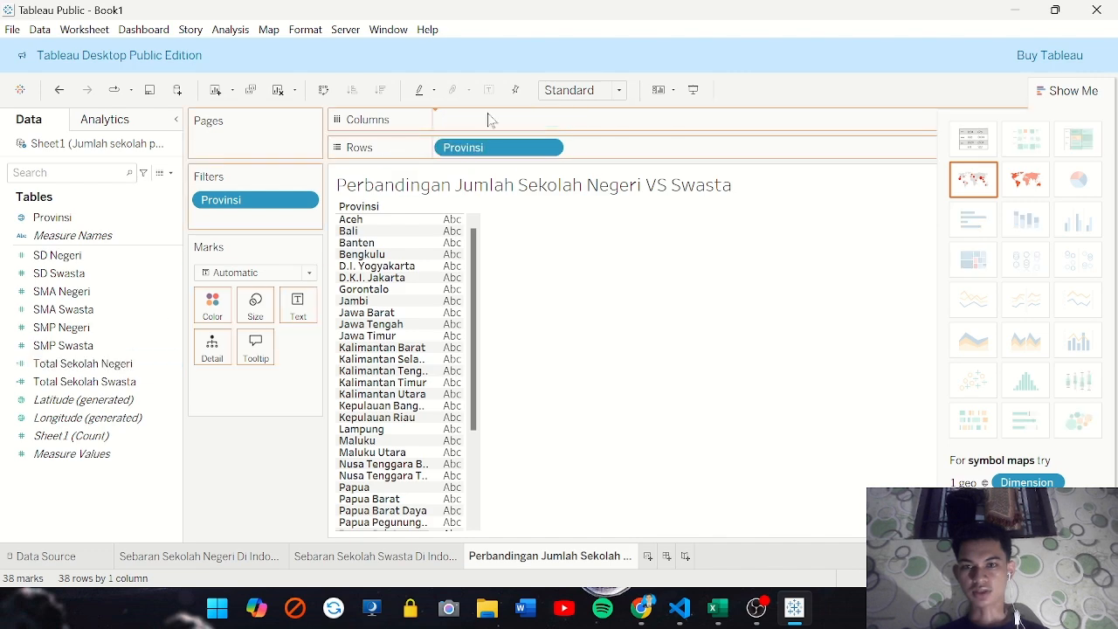
{"action": "left_click_drag", "start_coordinate": [83, 382], "coordinate": [611, 123]}
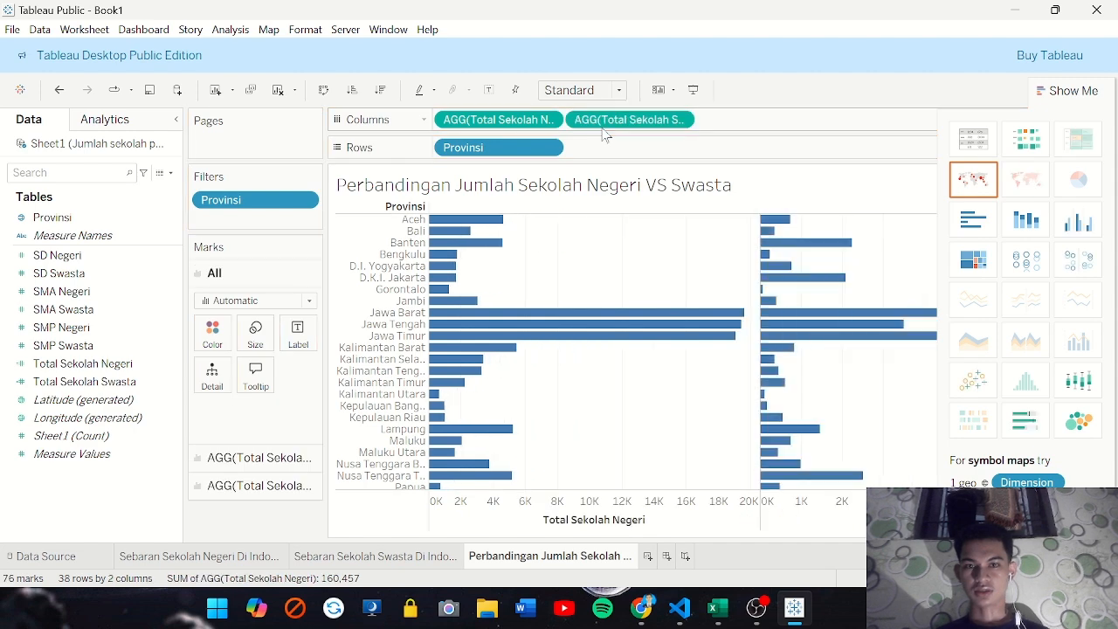
{"action": "left_click", "coordinate": [1078, 224]}
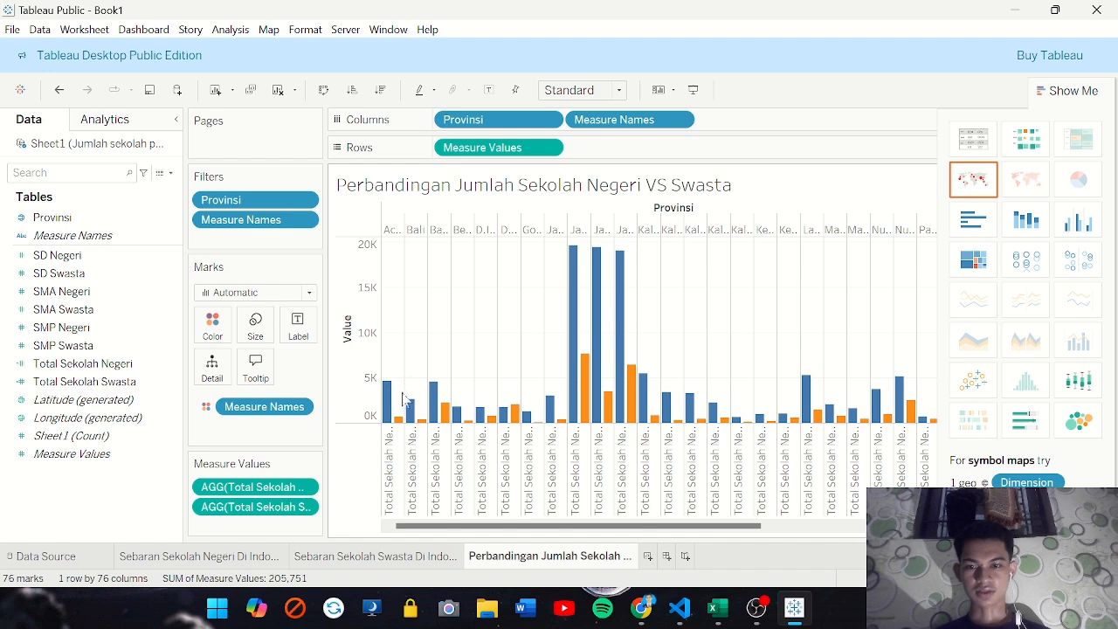
{"action": "left_click_drag", "start_coordinate": [404, 229], "coordinate": [460, 230]}
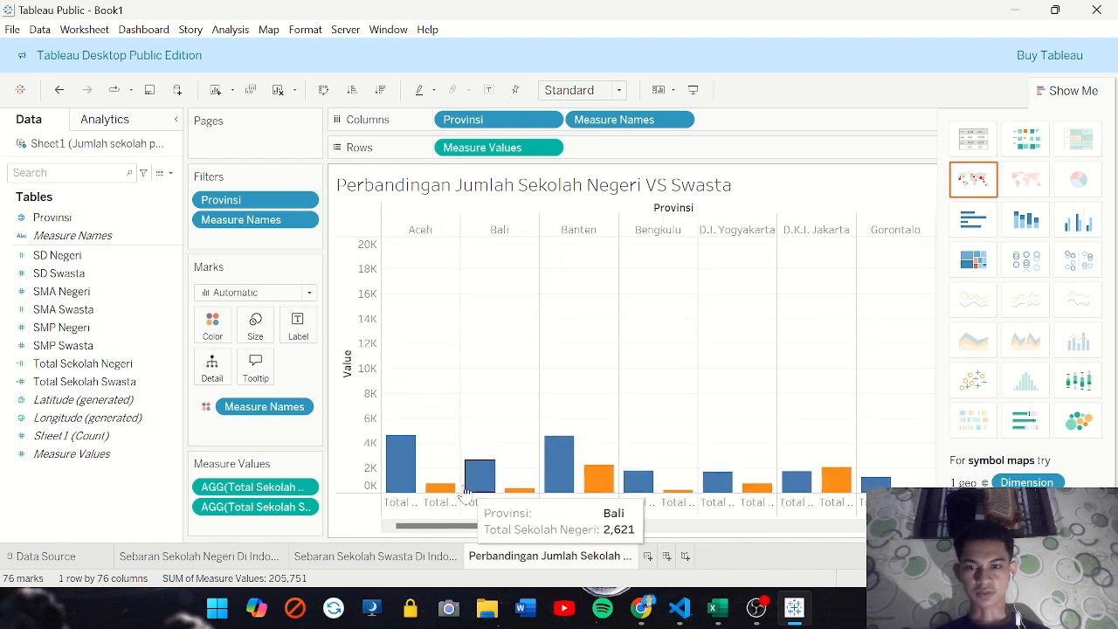
{"action": "left_click", "coordinate": [216, 326]}
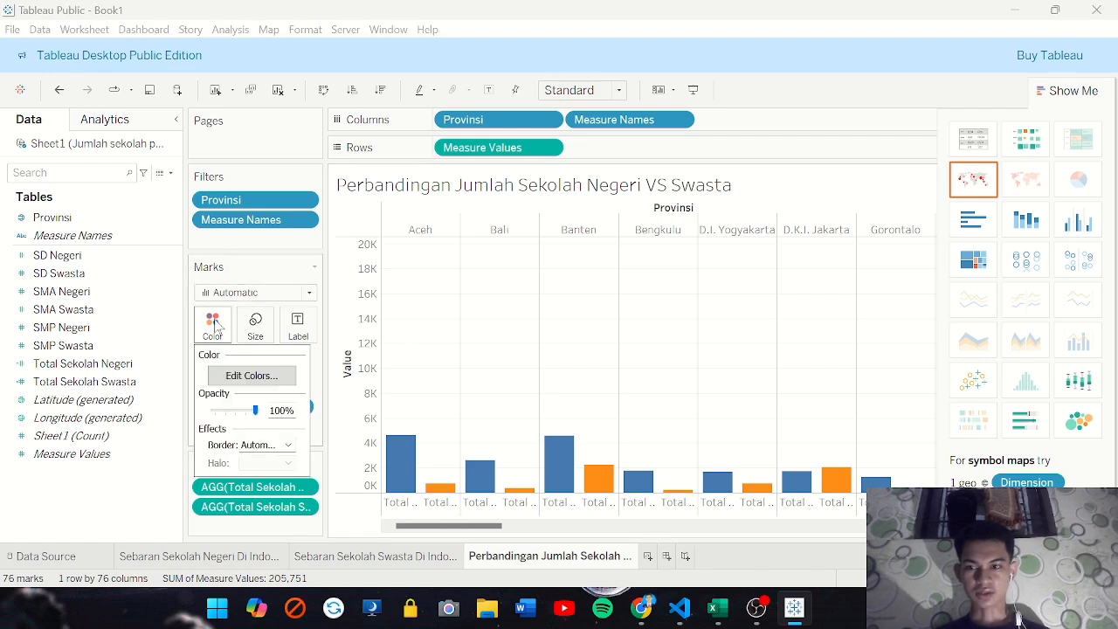
{"action": "left_click", "coordinate": [254, 377]}
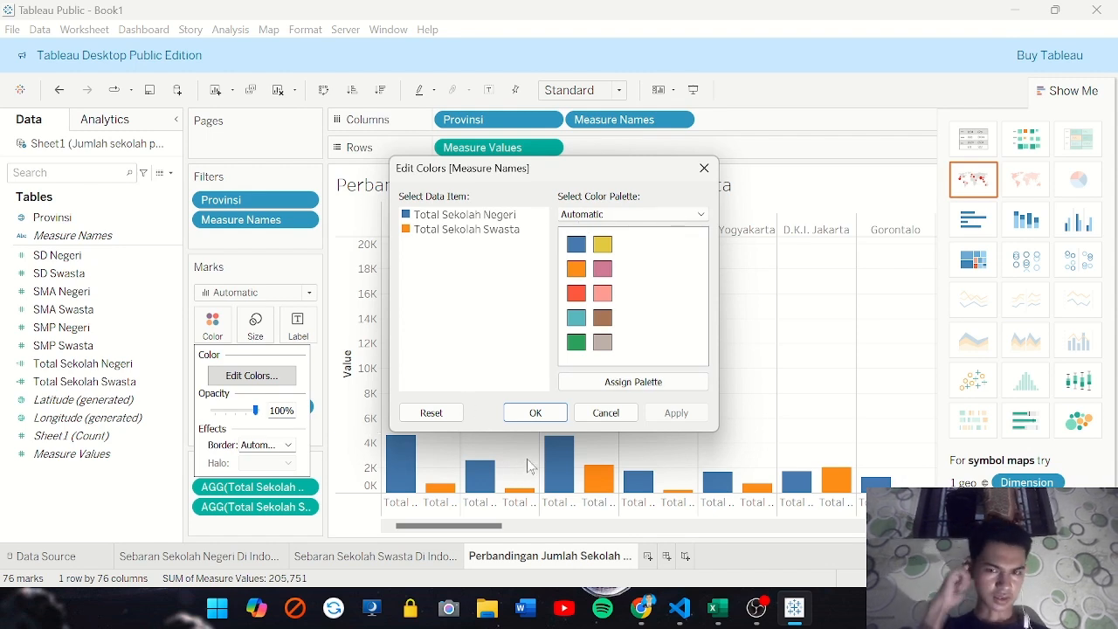
{"action": "left_click", "coordinate": [605, 414]}
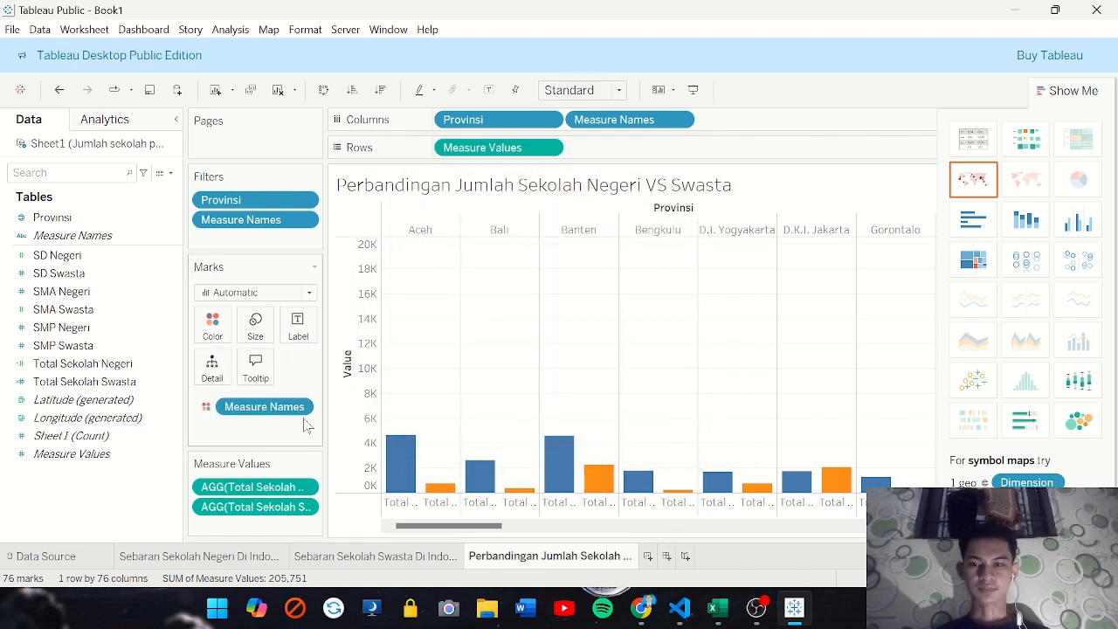
Examine the state and private school bars of individual provinces such as Aceh and Jawa Barat
{"action": "mouse_move", "coordinate": [415, 472]}
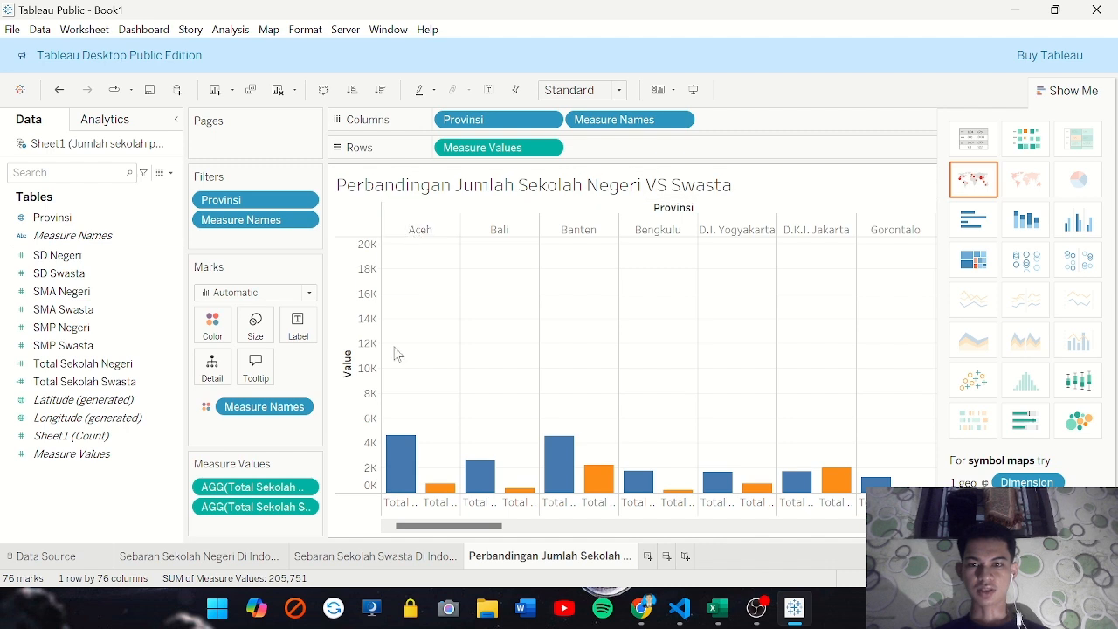
{"action": "mouse_move", "coordinate": [400, 486]}
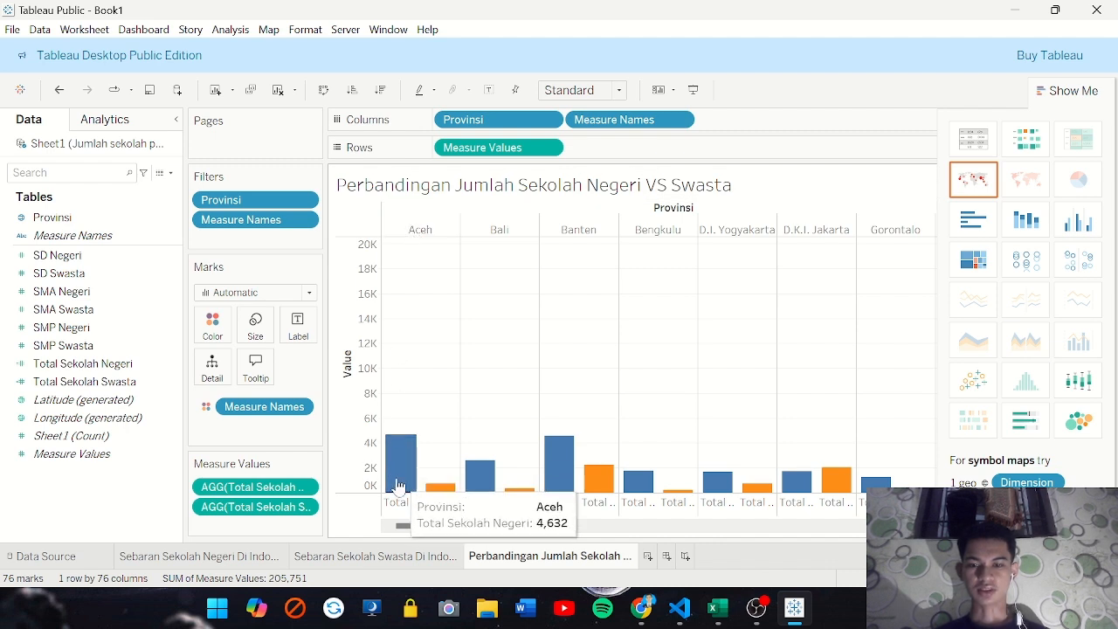
{"action": "mouse_move", "coordinate": [443, 495]}
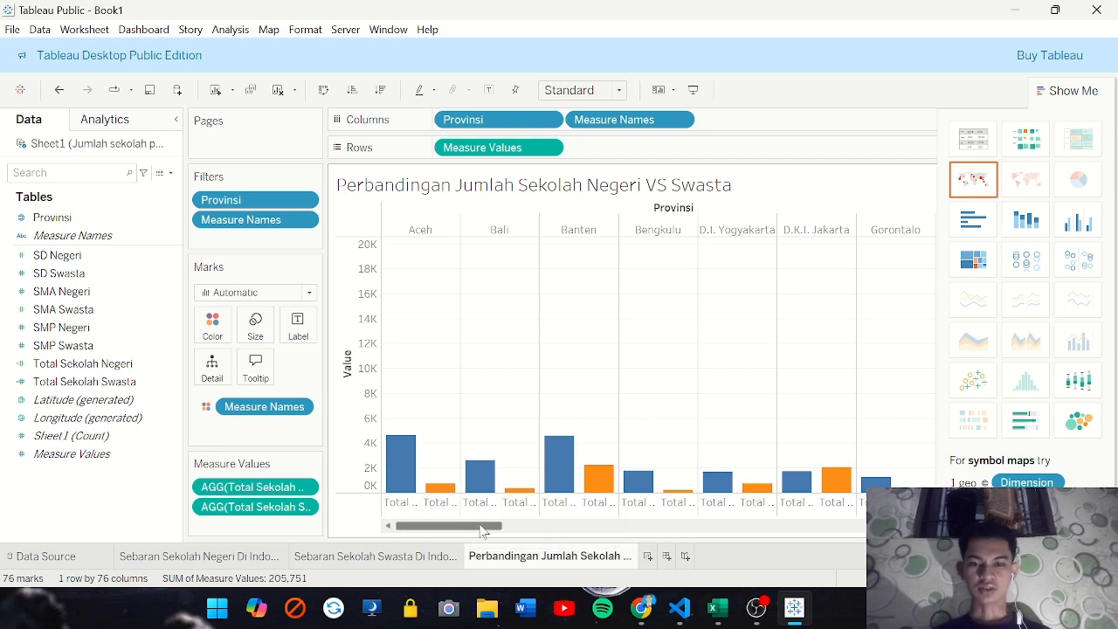
{"action": "left_click_drag", "start_coordinate": [472, 528], "coordinate": [568, 524]}
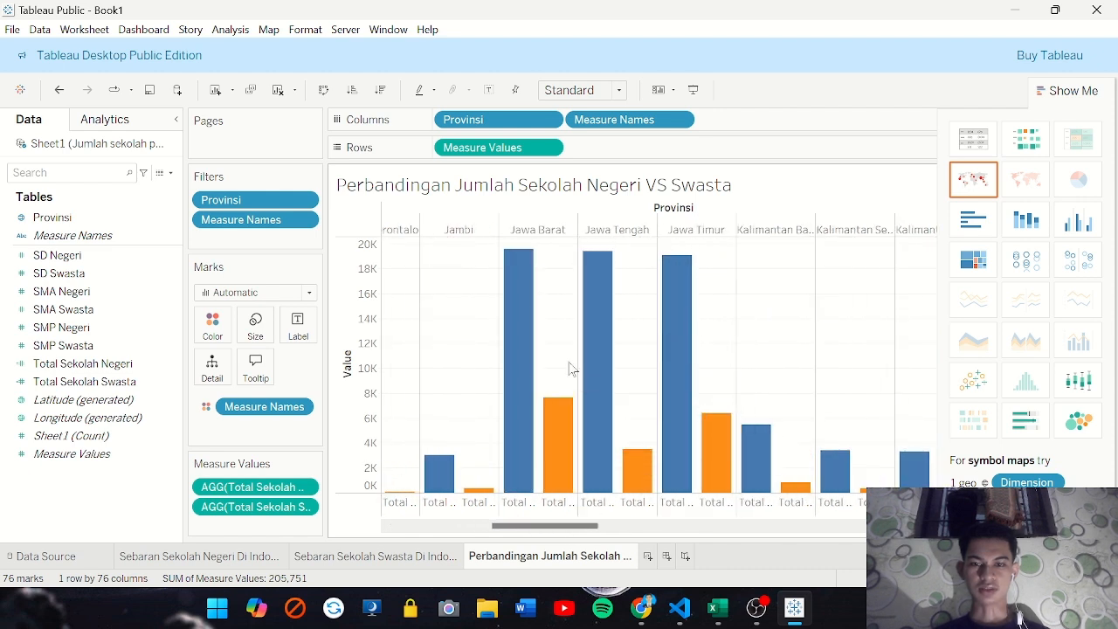
{"action": "mouse_move", "coordinate": [513, 310]}
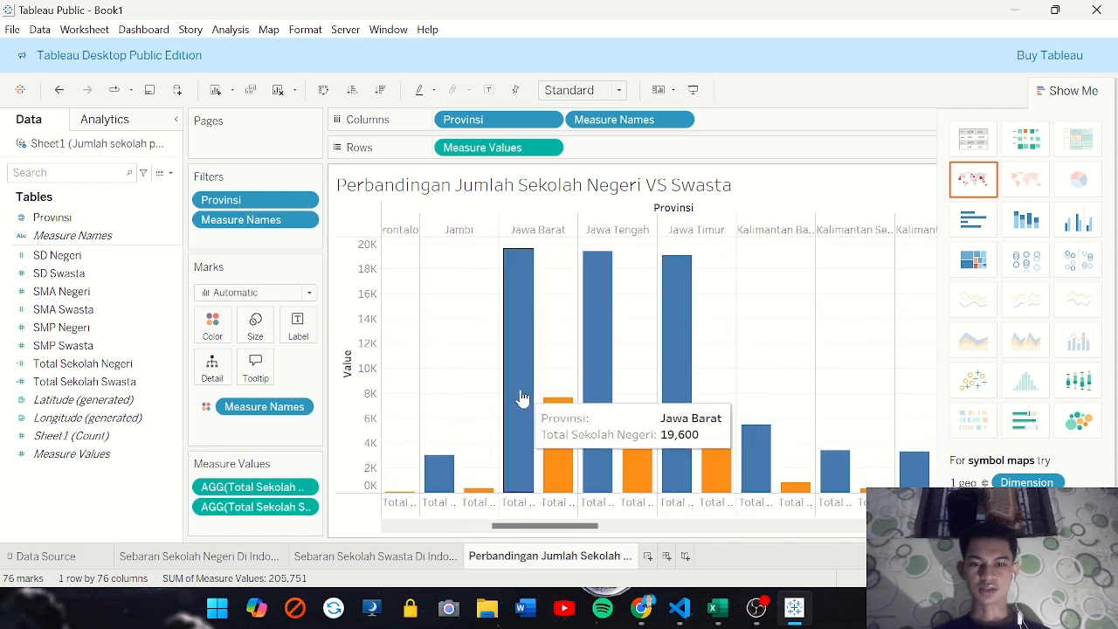
{"action": "mouse_move", "coordinate": [554, 437]}
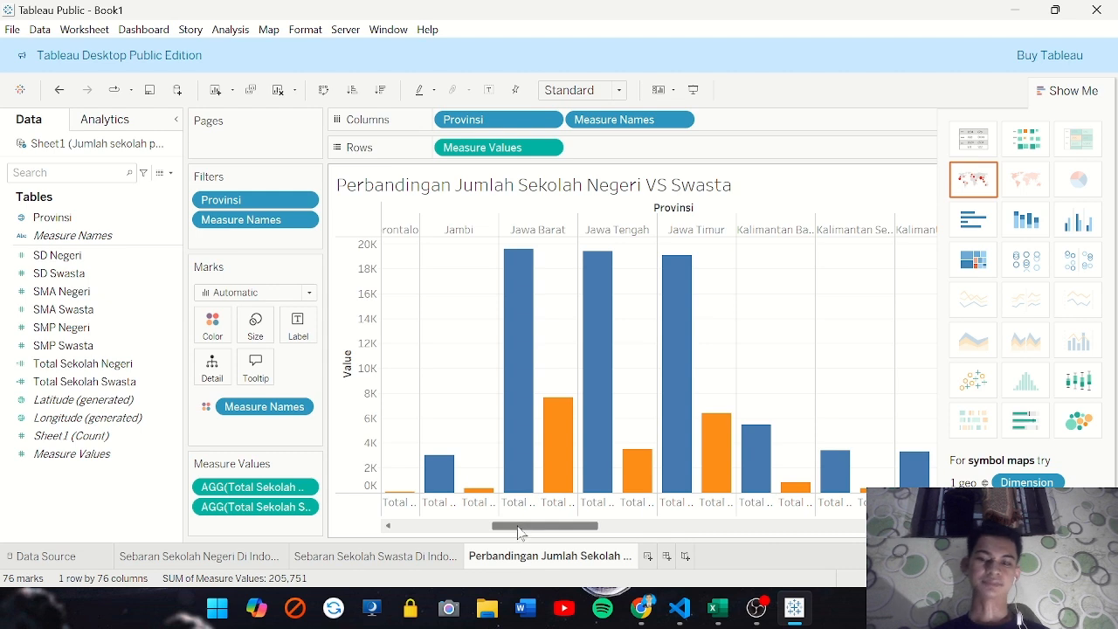
{"action": "left_click_drag", "start_coordinate": [518, 532], "coordinate": [403, 491]}
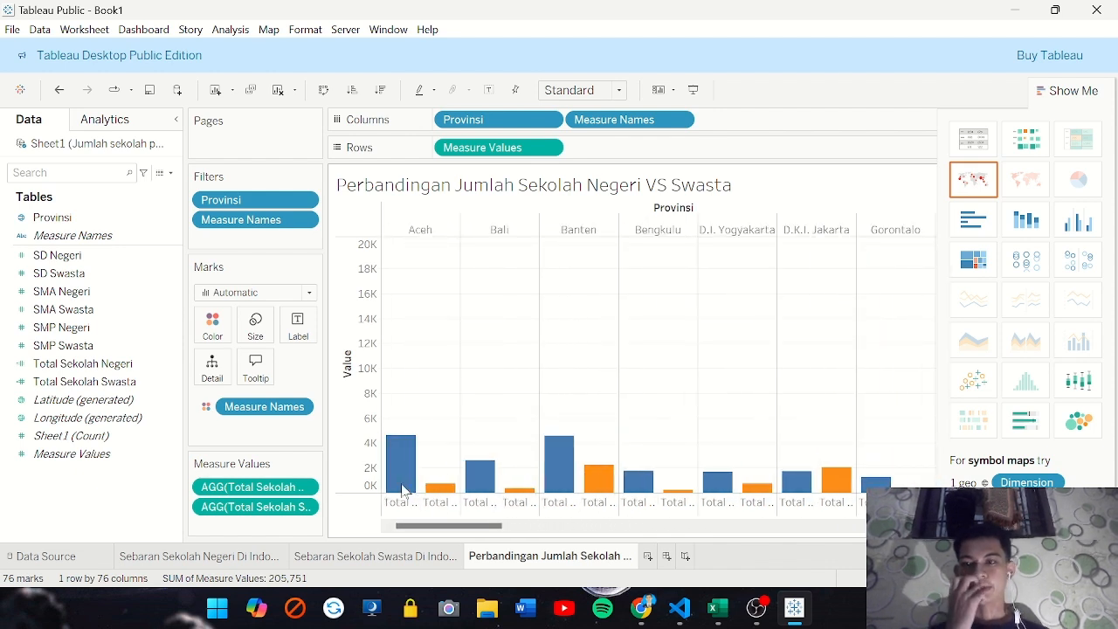
Create a fourth worksheet
{"action": "left_click", "coordinate": [649, 557]}
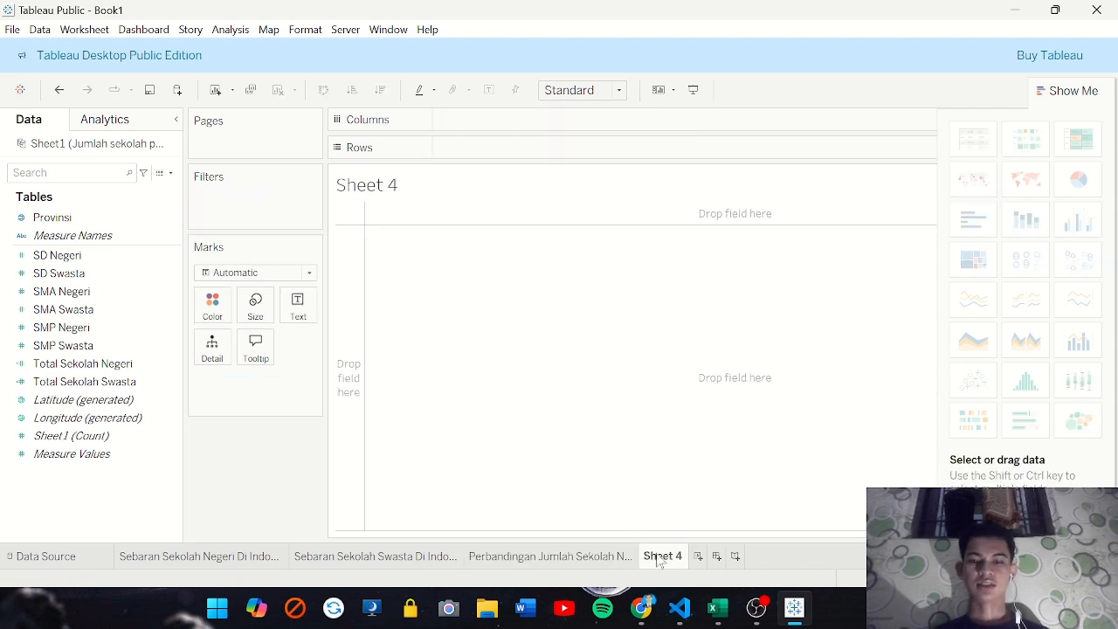
Rename the fourth worksheet as Rasio Perbandingan Sekolah Negeri VS Swasta
{"action": "double_click", "coordinate": [662, 559]}
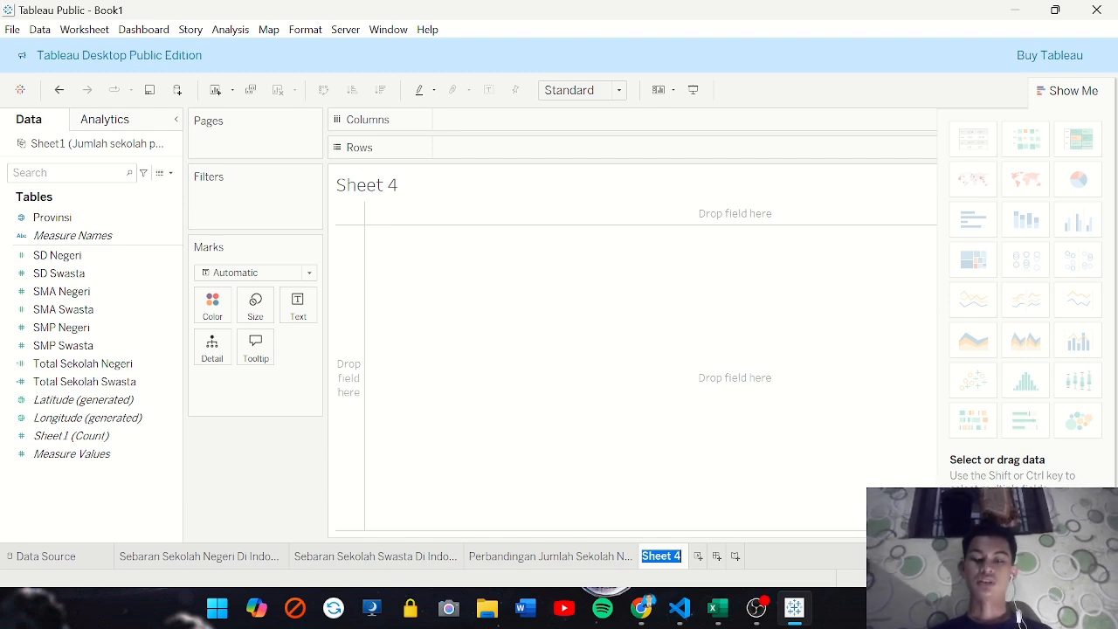
{"action": "type", "text": "Rasio"}
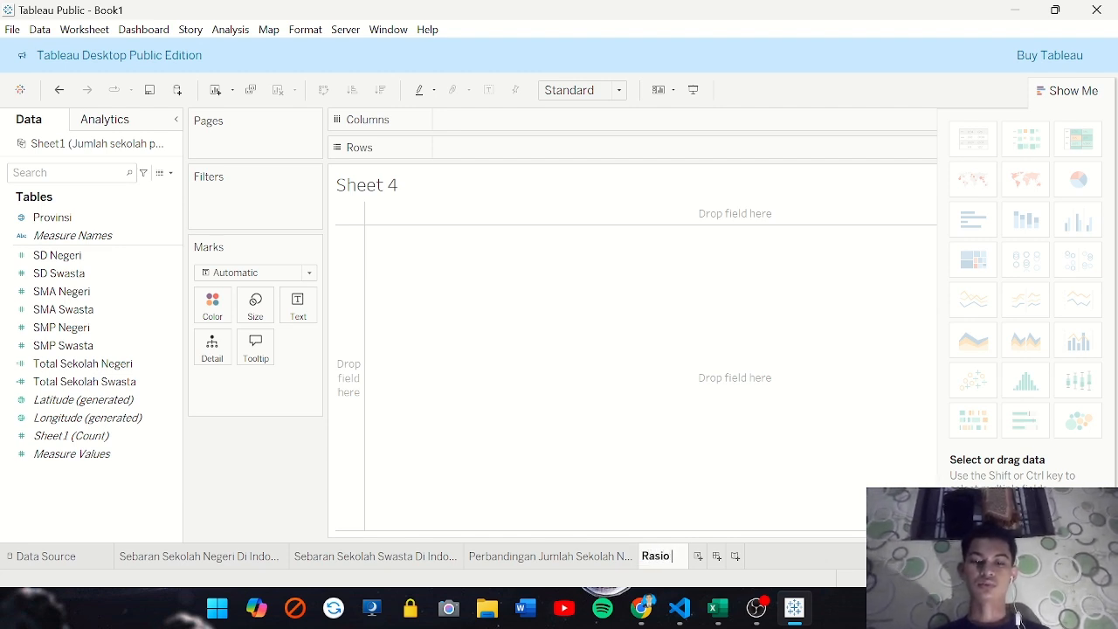
{"action": "type", "text": " Perbandin"}
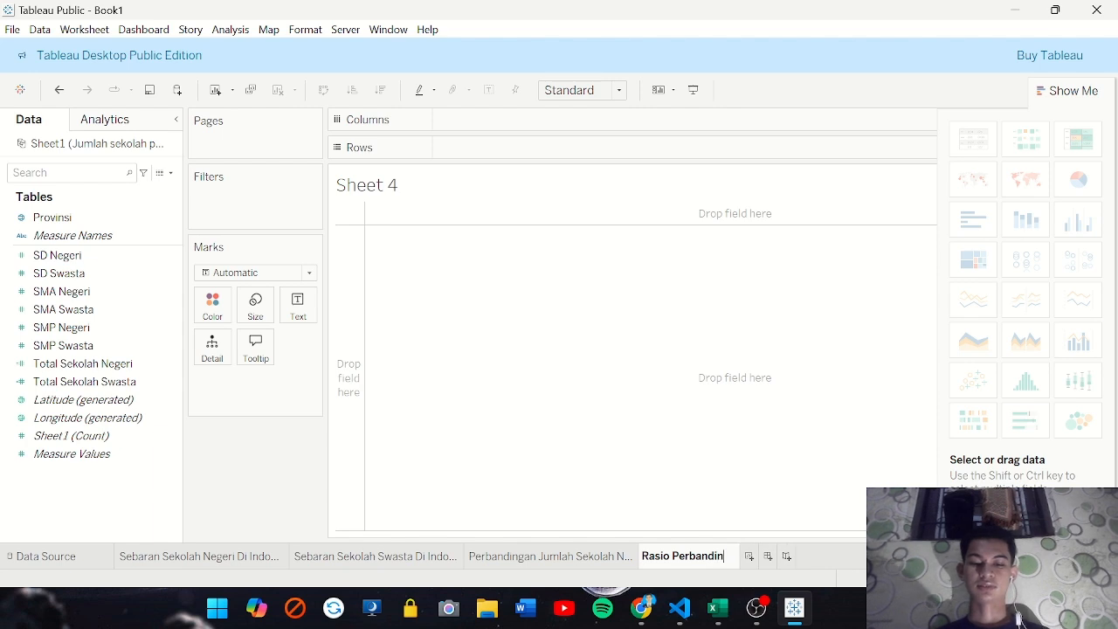
{"action": "type", "text": "gan Sekolah"}
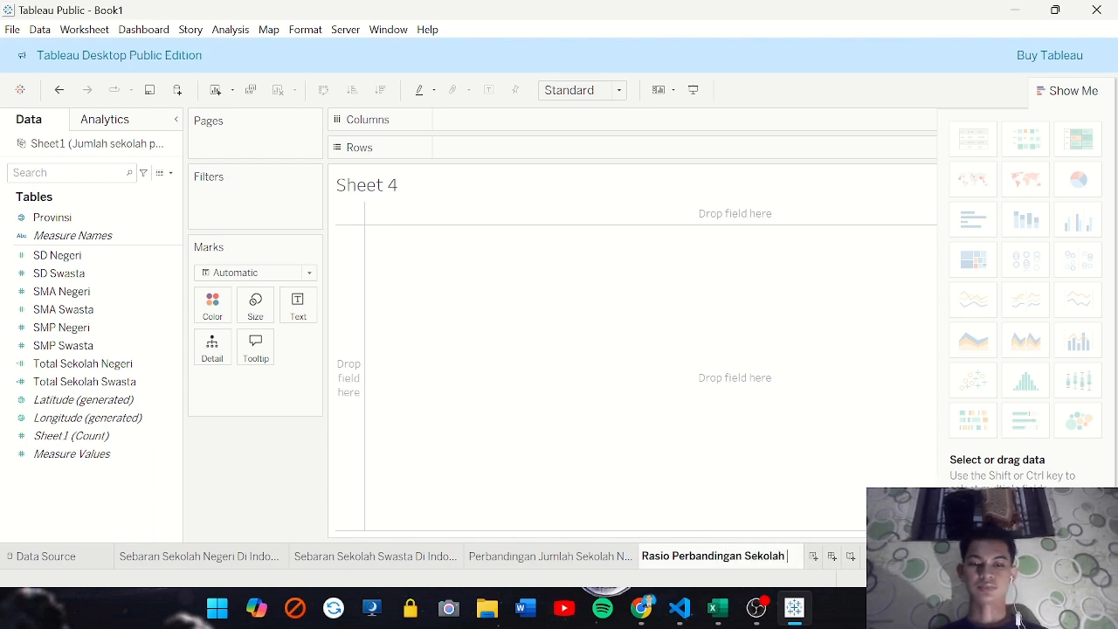
{"action": "type", "text": " Negeri V"}
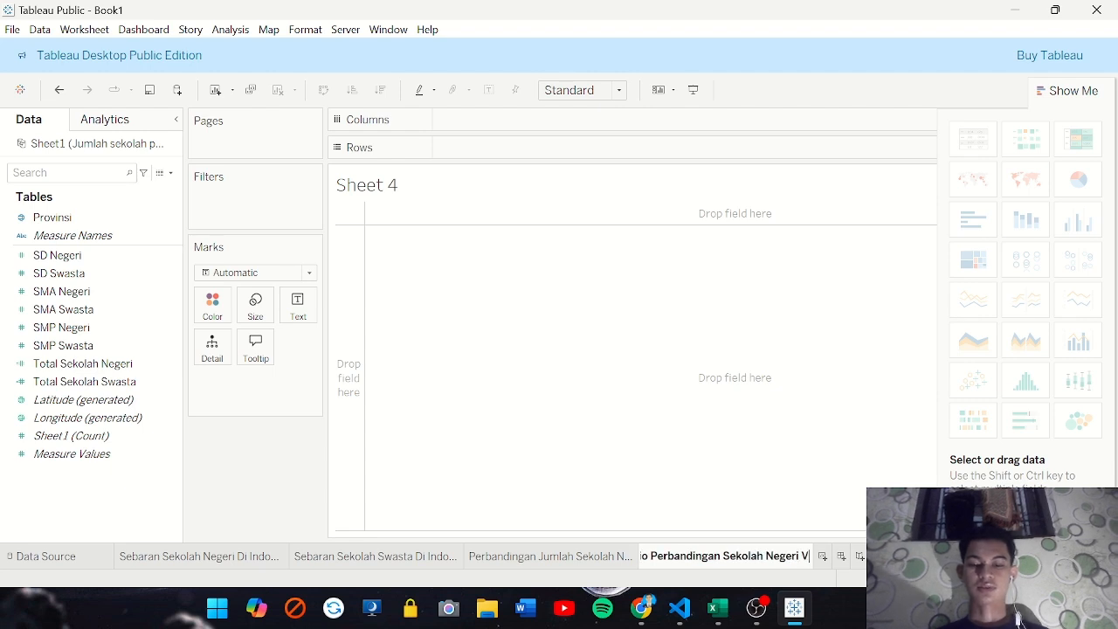
{"action": "type", "text": "S Swa"}
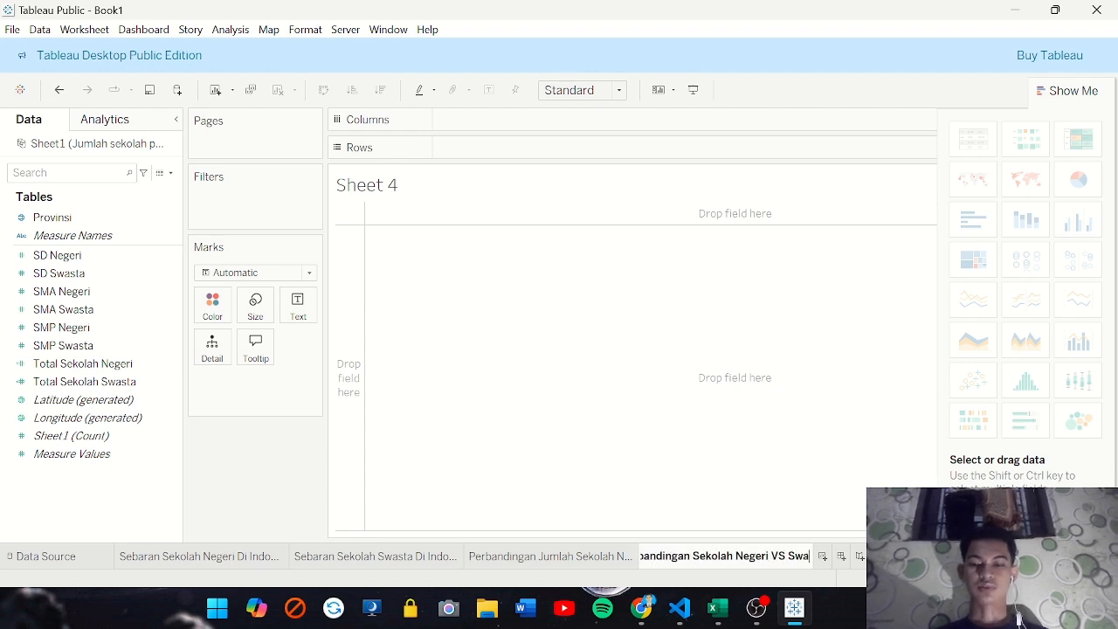
{"action": "type", "text": "sta"}
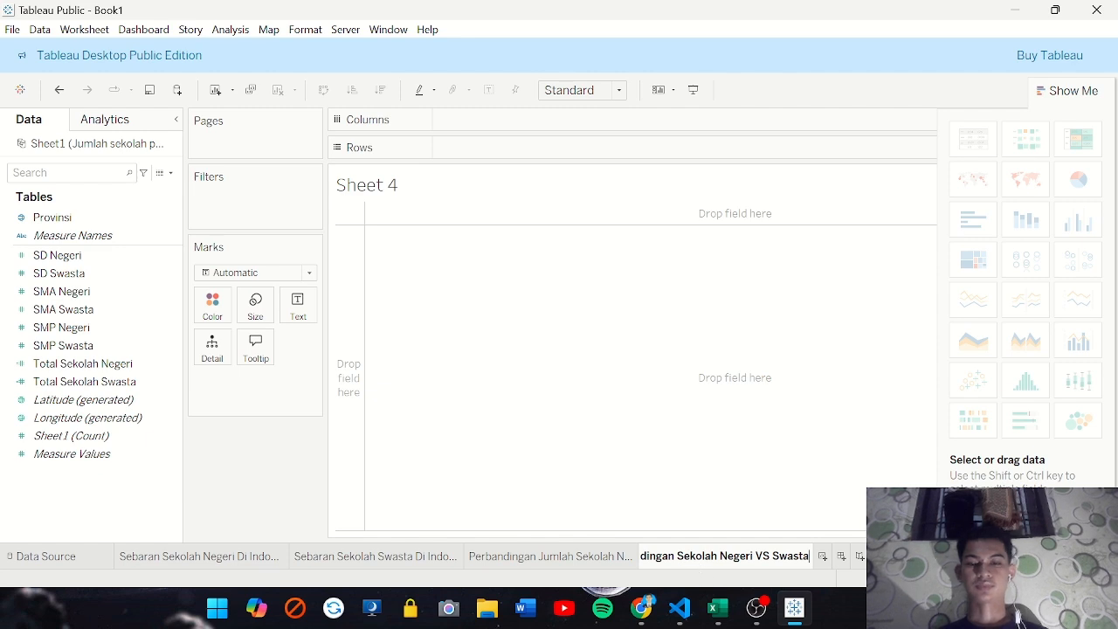
{"action": "key", "text": "Return"}
Revise the fourth worksheet's name to Rasio Pertumbuhan Sekolah Negeri VS Swasta (2023-2024)
{"action": "double_click", "coordinate": [657, 556]}
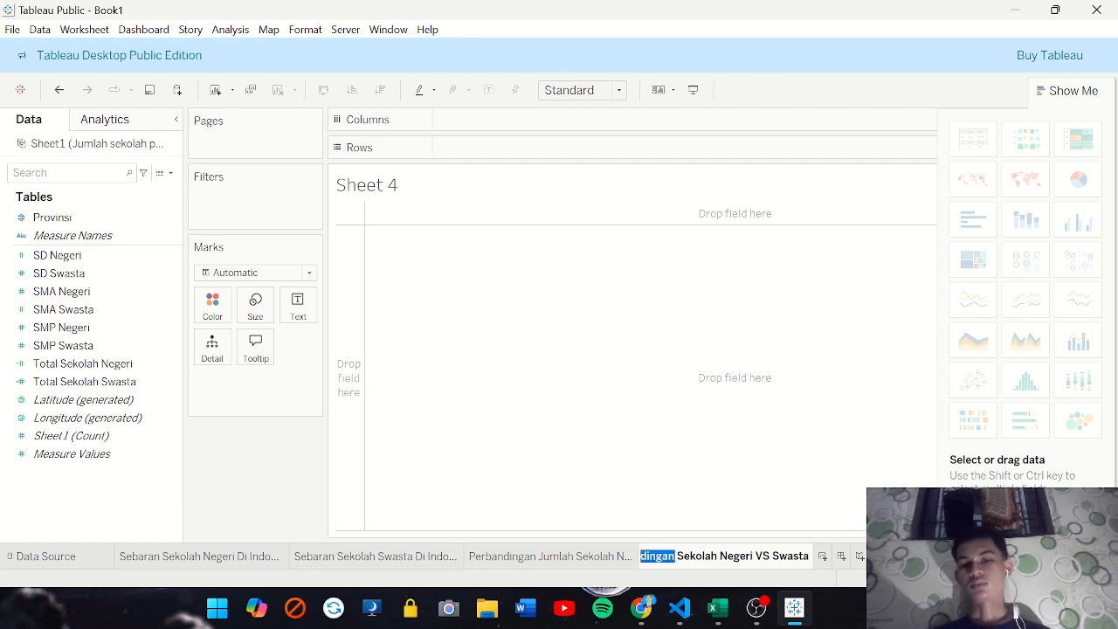
{"action": "key", "text": "BackSpace"}
{"action": "type", "text": "R"}
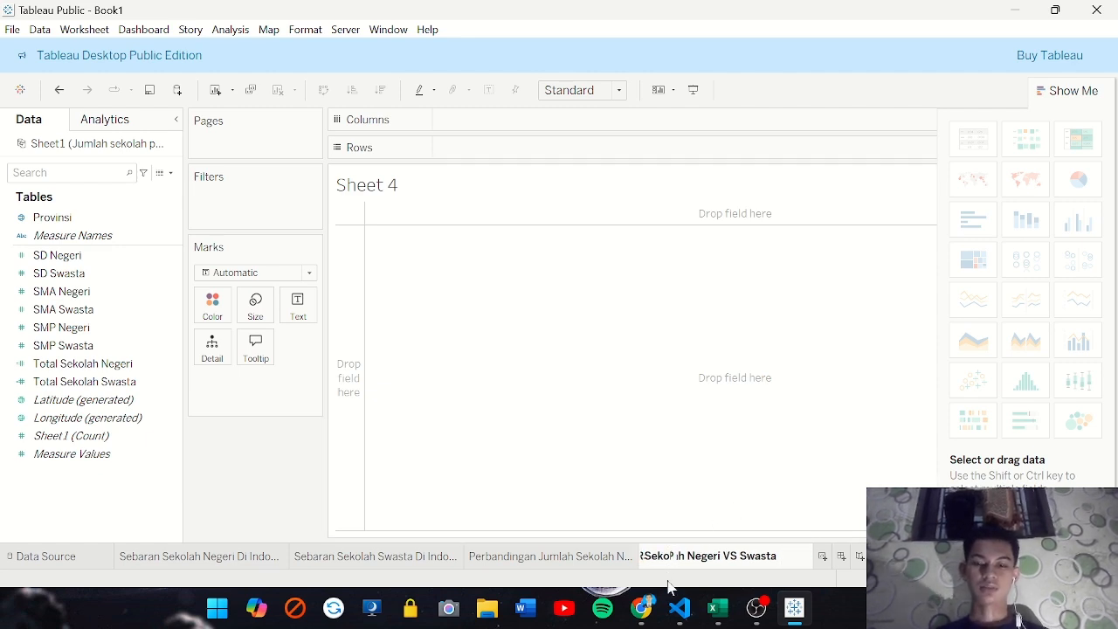
{"action": "type", "text": "asio Pertumbuha "}
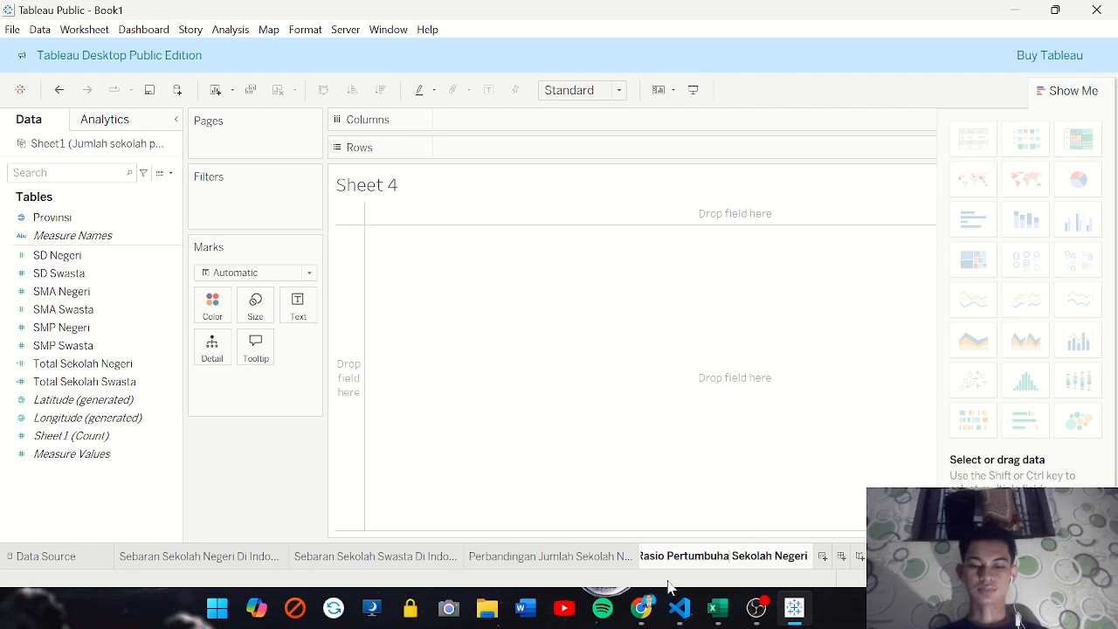
{"action": "type", "text": "n"}
{"action": "key", "text": "End"}
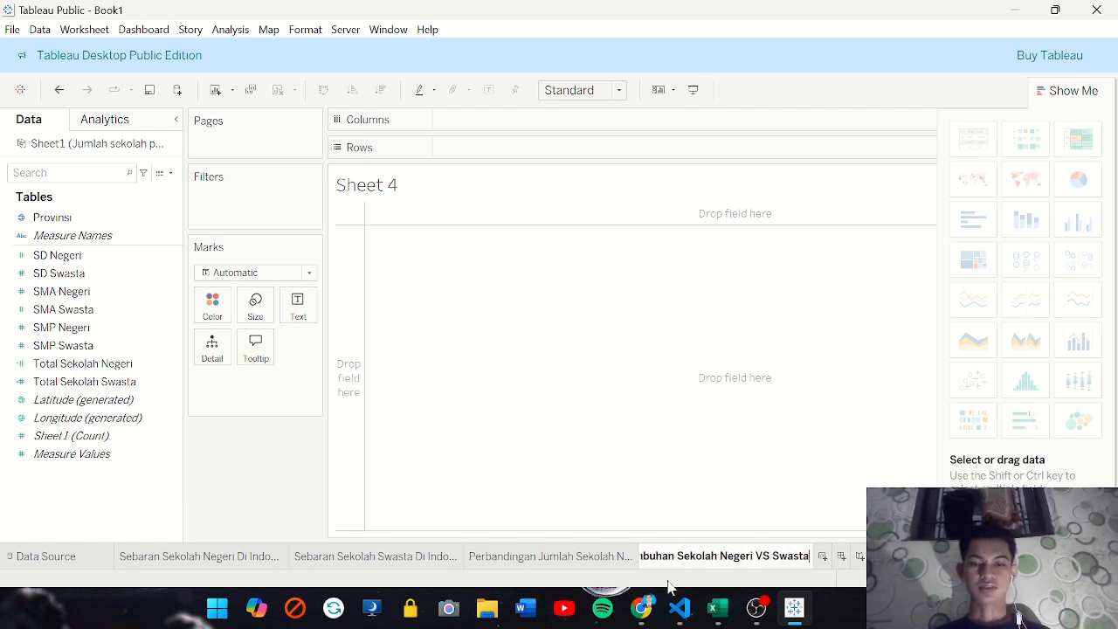
{"action": "type", "text": "()"}
{"action": "type", "text": "2023-"}
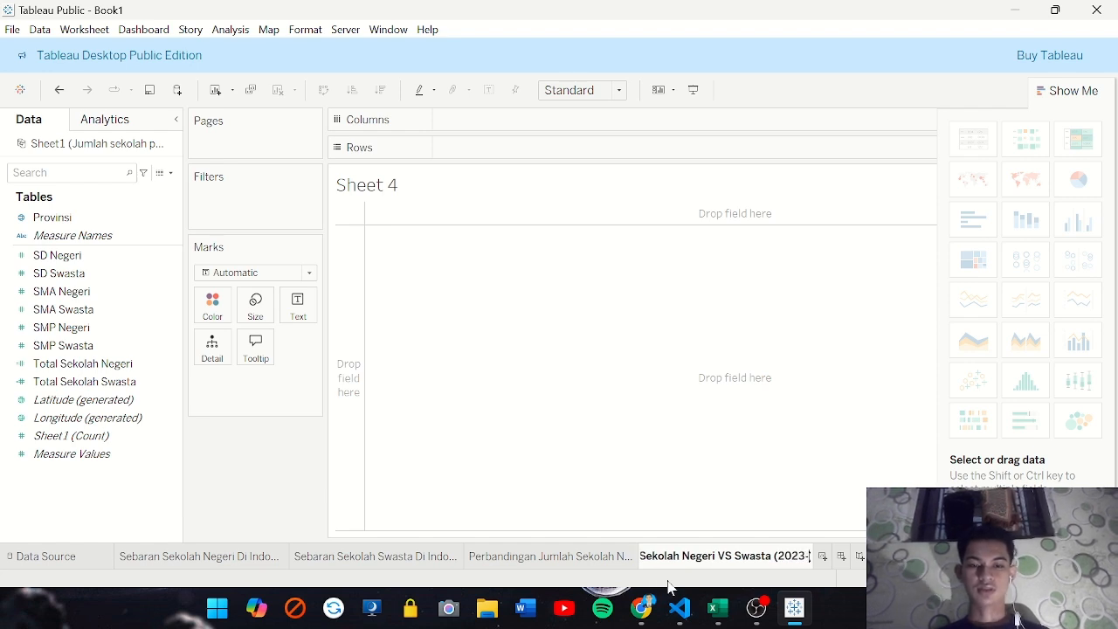
{"action": "type", "text": "2024"}
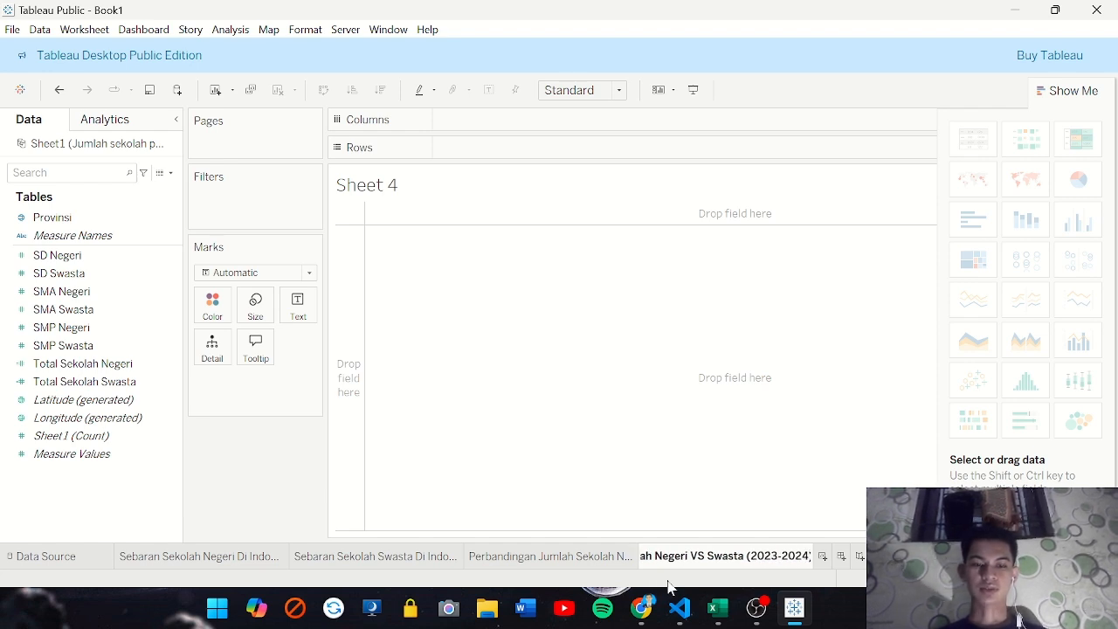
{"action": "key", "text": "Return"}
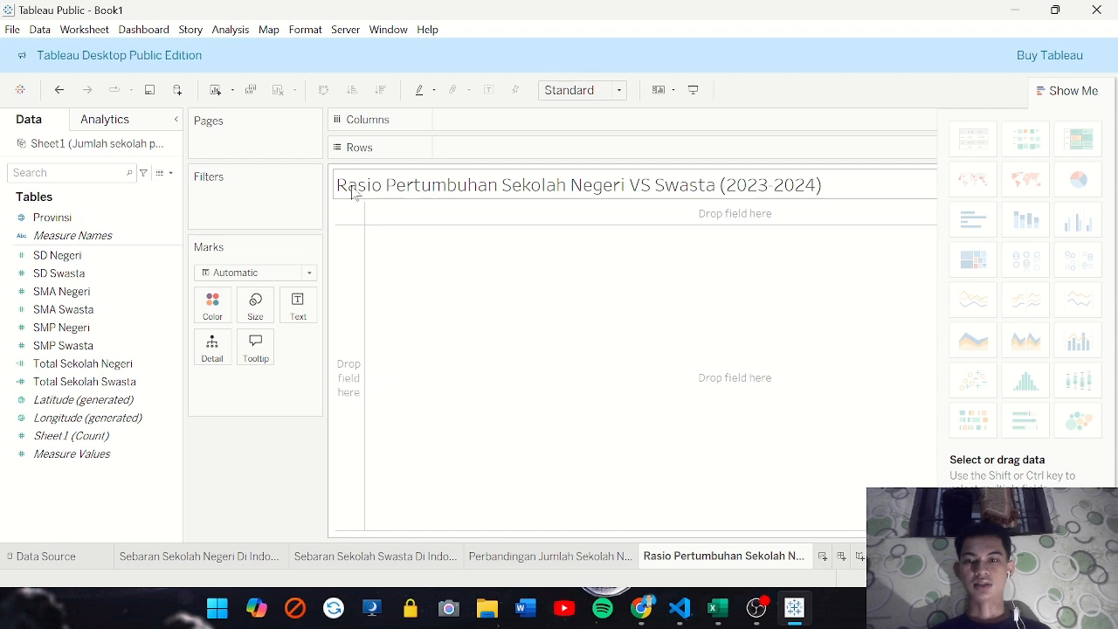
{"action": "double_click", "coordinate": [353, 192]}
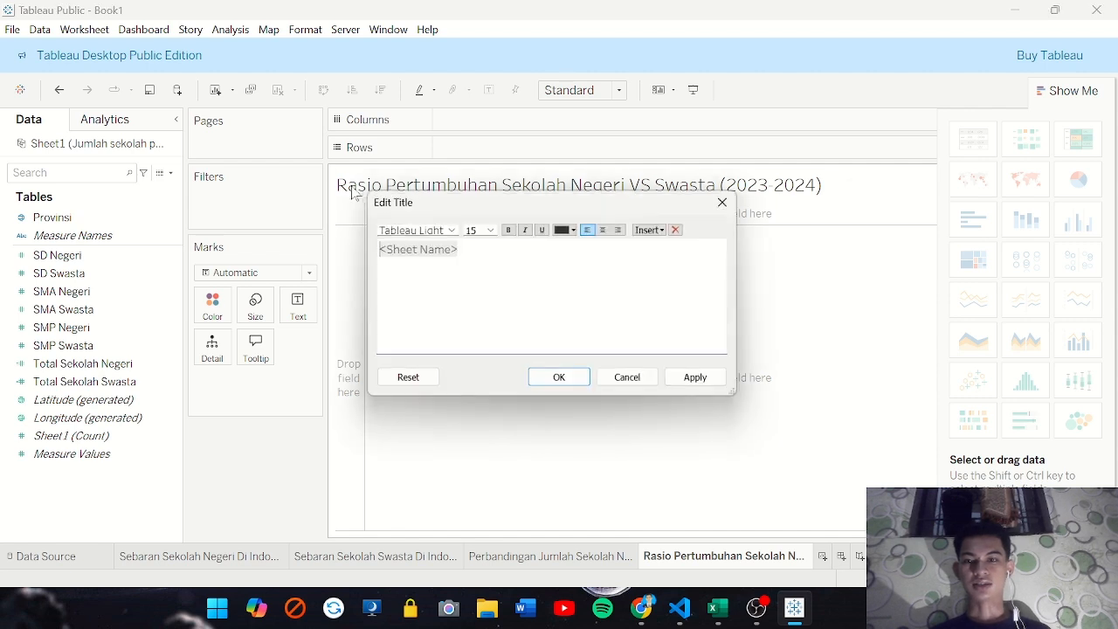
{"action": "left_click", "coordinate": [730, 201]}
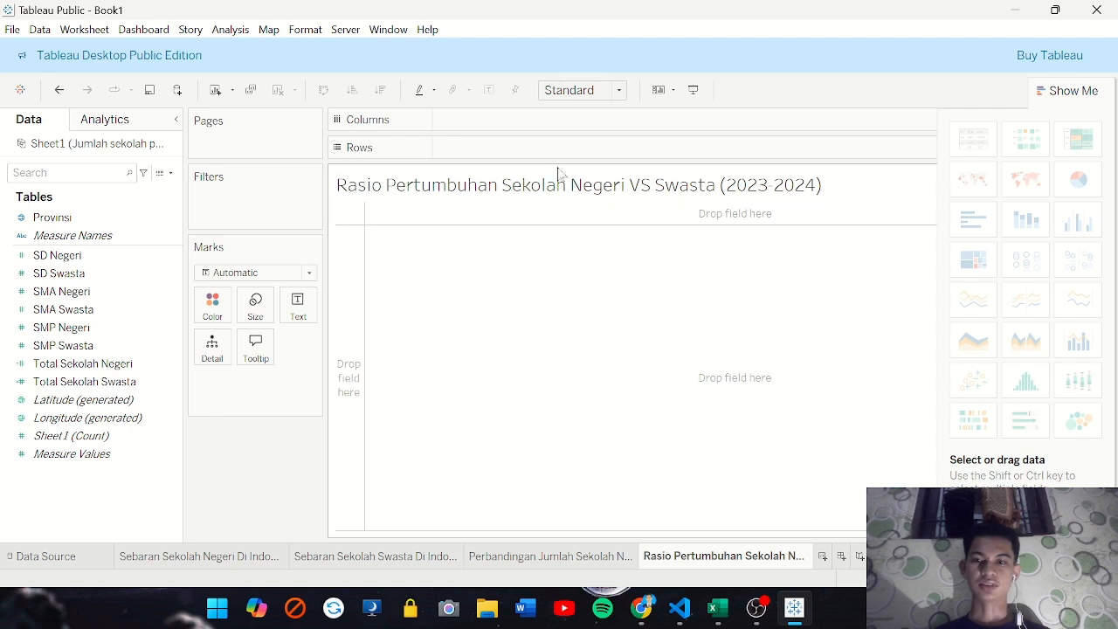
{"action": "left_click", "coordinate": [25, 560]}
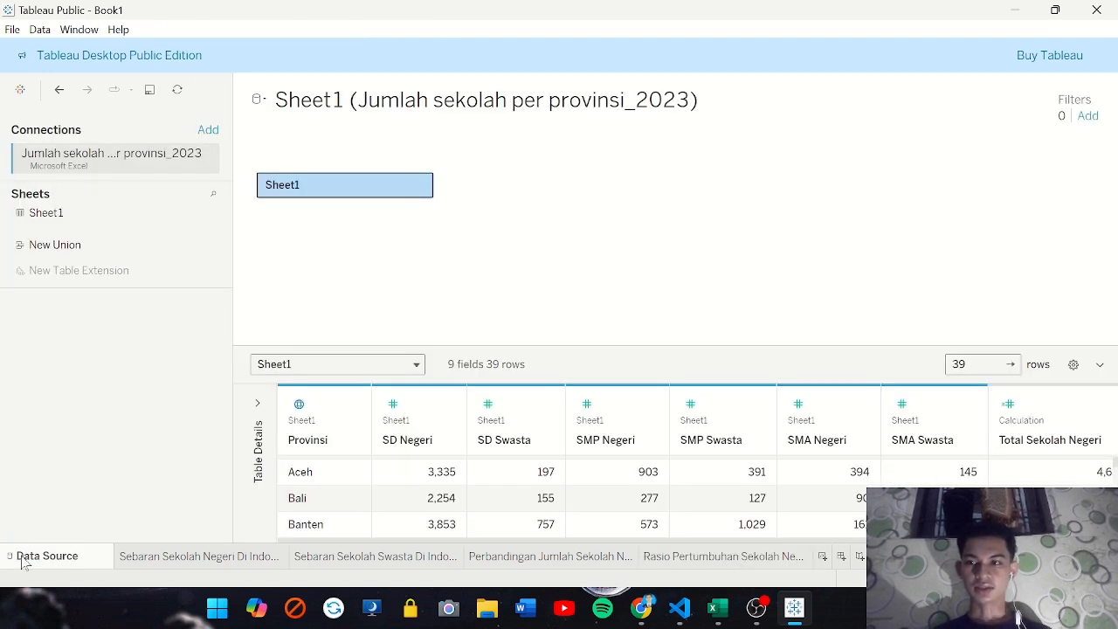
{"action": "left_click", "coordinate": [12, 29]}
{"action": "mouse_move", "coordinate": [35, 31]}
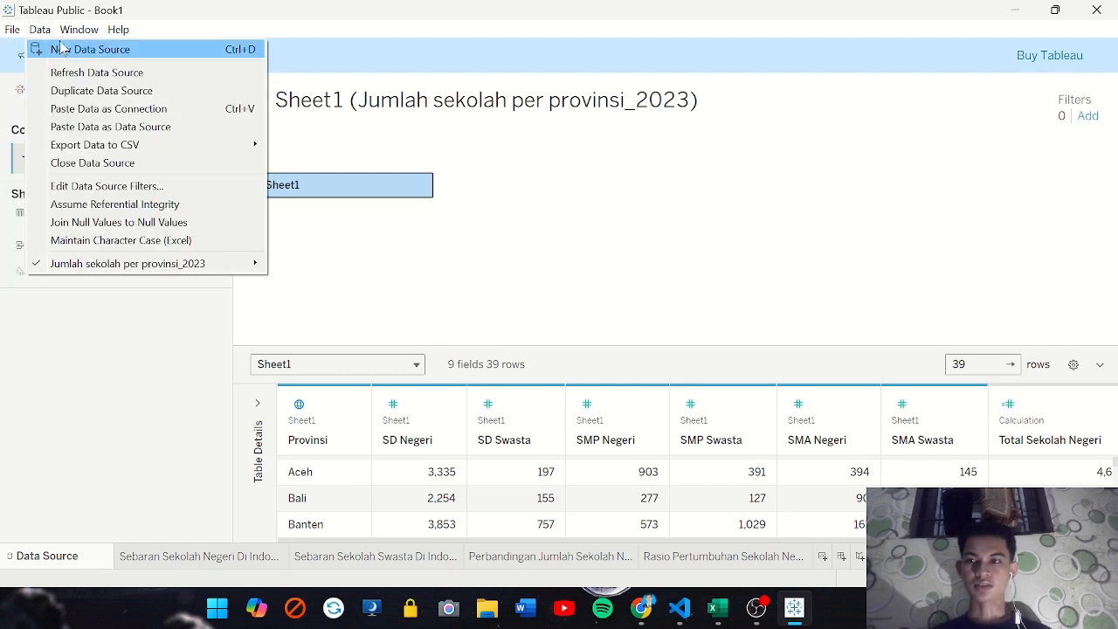
{"action": "left_click", "coordinate": [63, 50]}
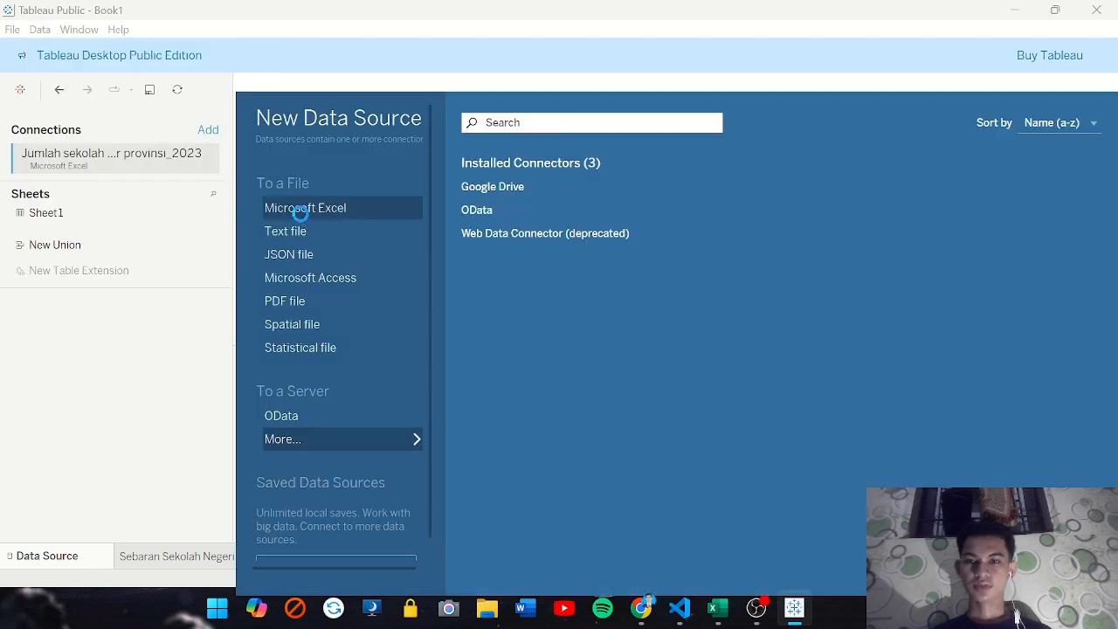
{"action": "left_click", "coordinate": [300, 215]}
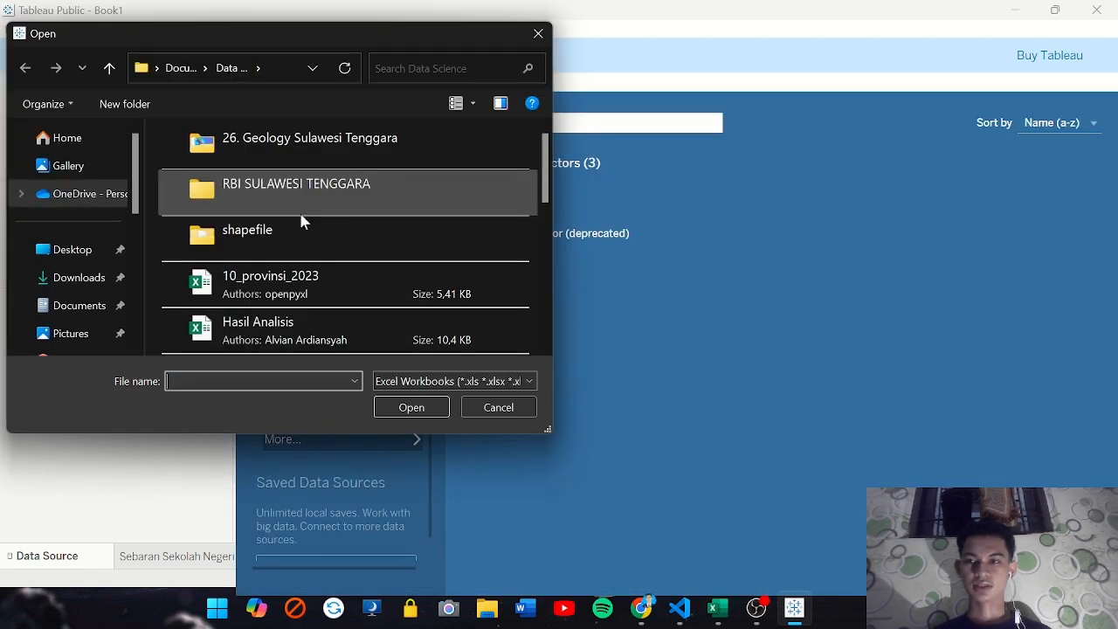
{"action": "left_click", "coordinate": [537, 35]}
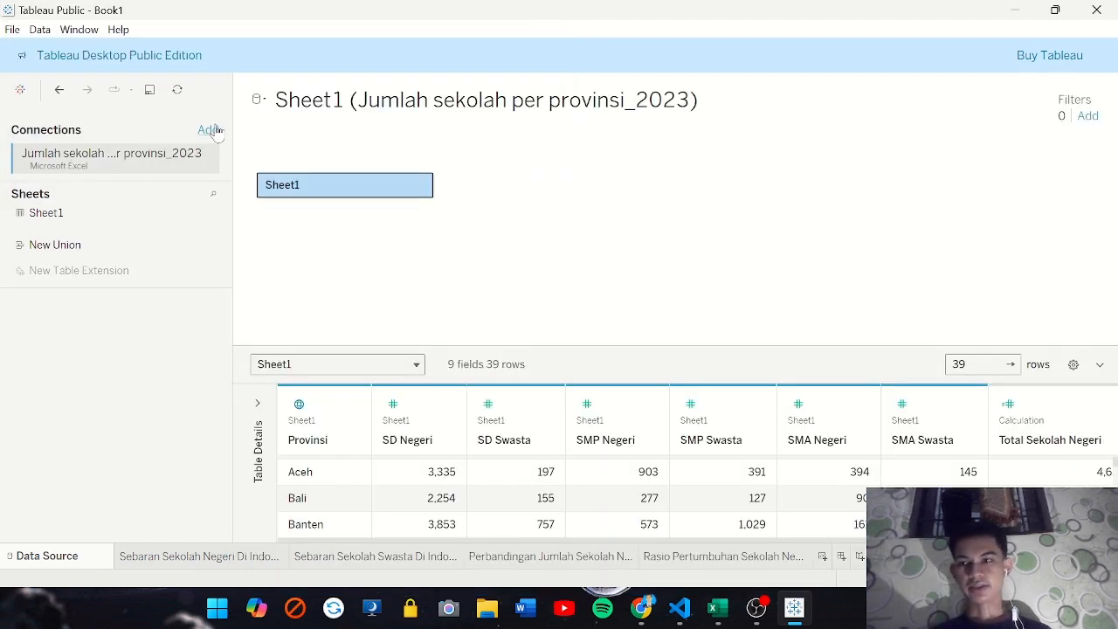
Add the Excel workbook Hasil Analisis as a second connection to the existing data source
{"action": "left_click", "coordinate": [210, 129]}
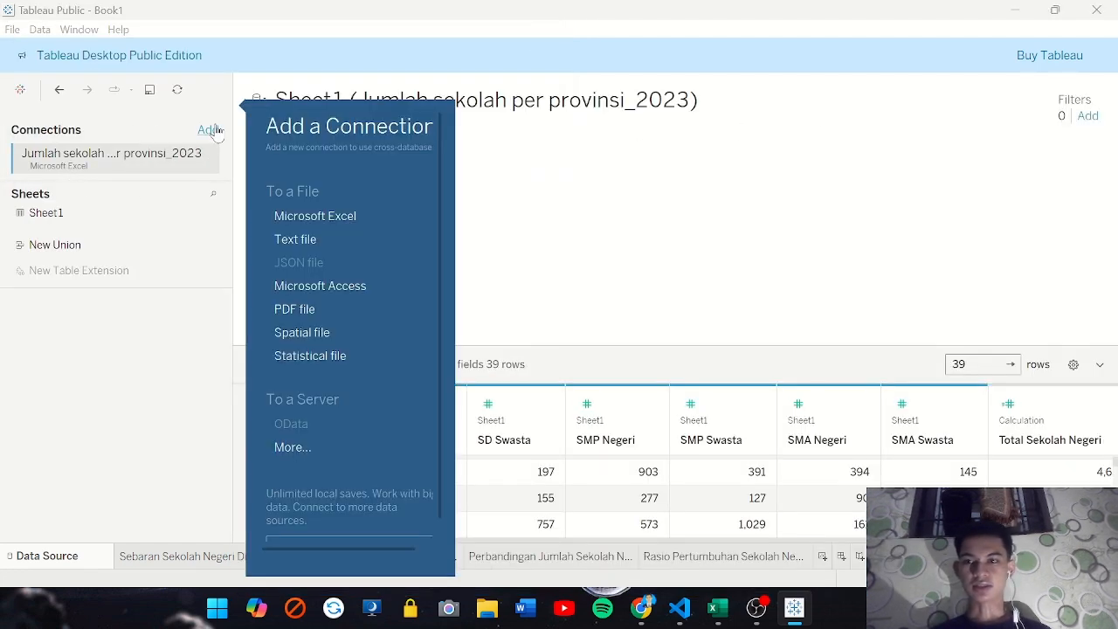
{"action": "left_click", "coordinate": [318, 218]}
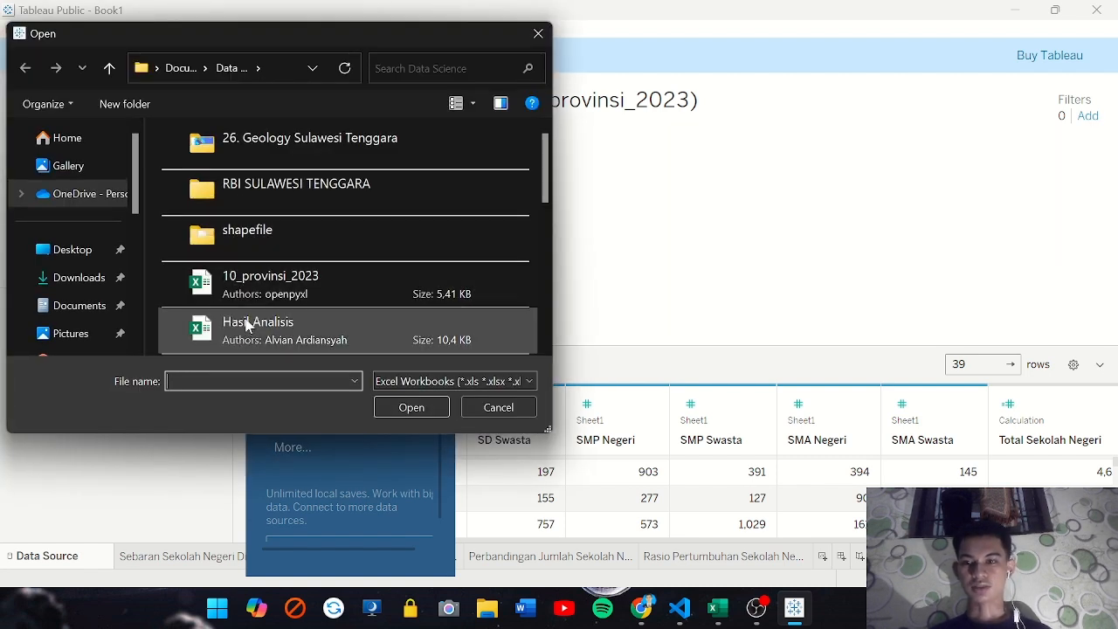
{"action": "left_click", "coordinate": [249, 325]}
{"action": "left_click", "coordinate": [426, 409]}
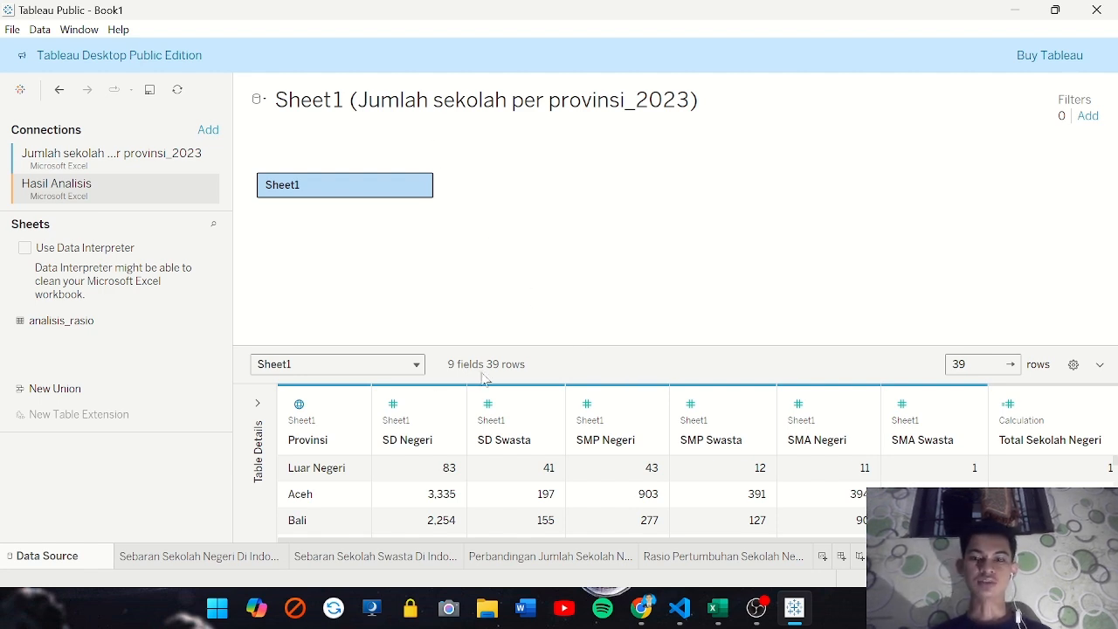
Check the Rasio Pertumbuhan worksheet and the data source for the new fields, and undo adding the Hasil Analisis connection
{"action": "left_click", "coordinate": [751, 559]}
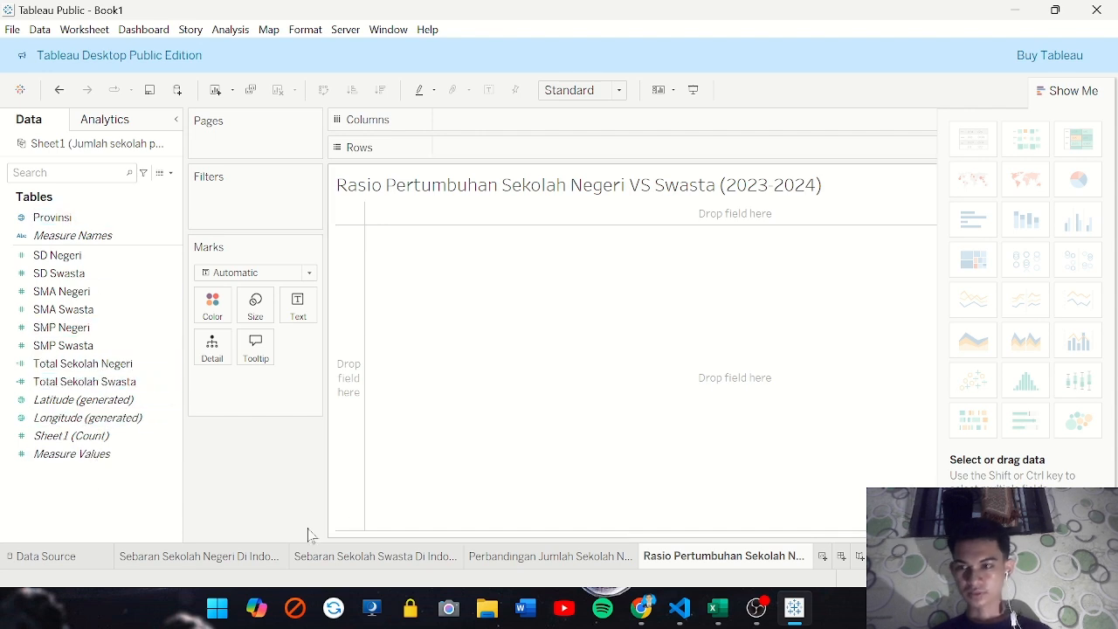
{"action": "left_click", "coordinate": [45, 555]}
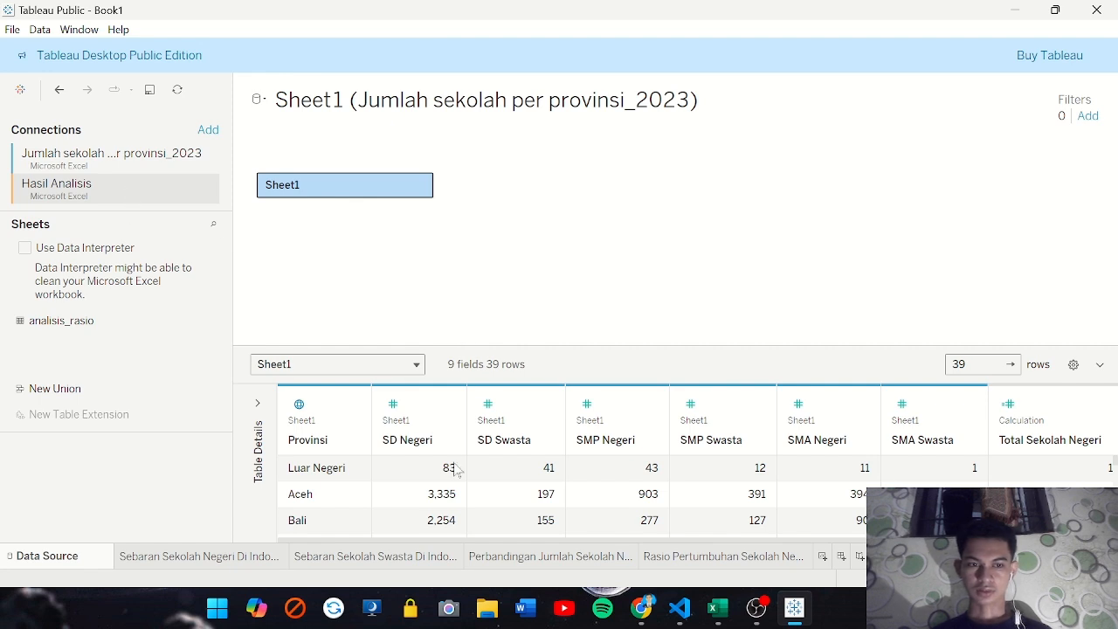
{"action": "scroll", "coordinate": [454, 470], "scroll_direction": "right", "scroll_amount": 2}
{"action": "scroll", "coordinate": [455, 470], "scroll_direction": "left", "scroll_amount": 2}
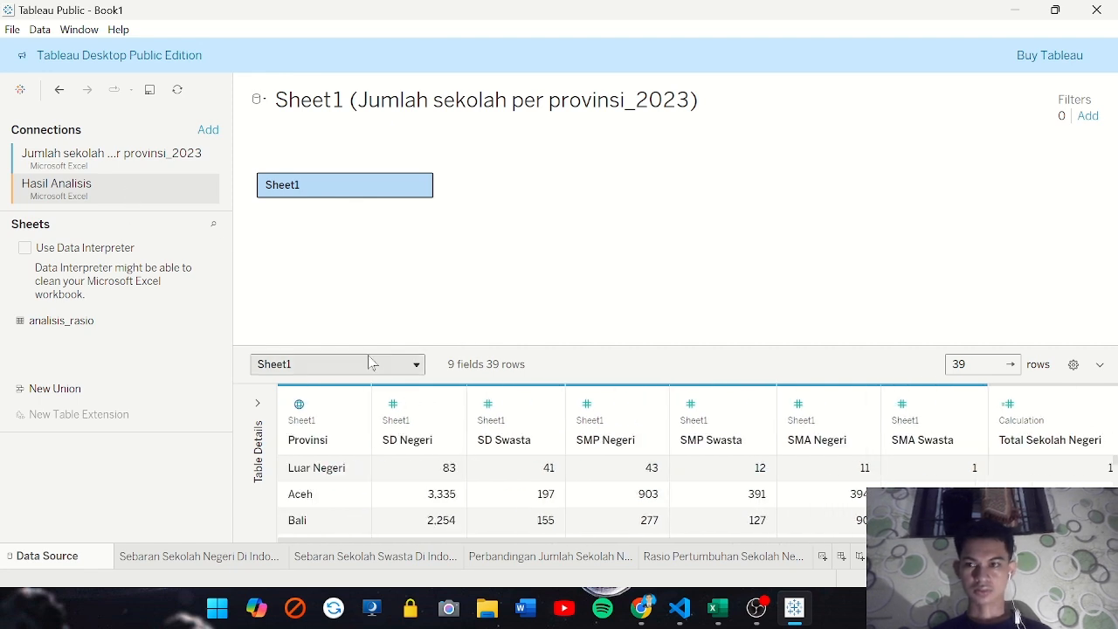
{"action": "key", "text": "ctrl+z"}
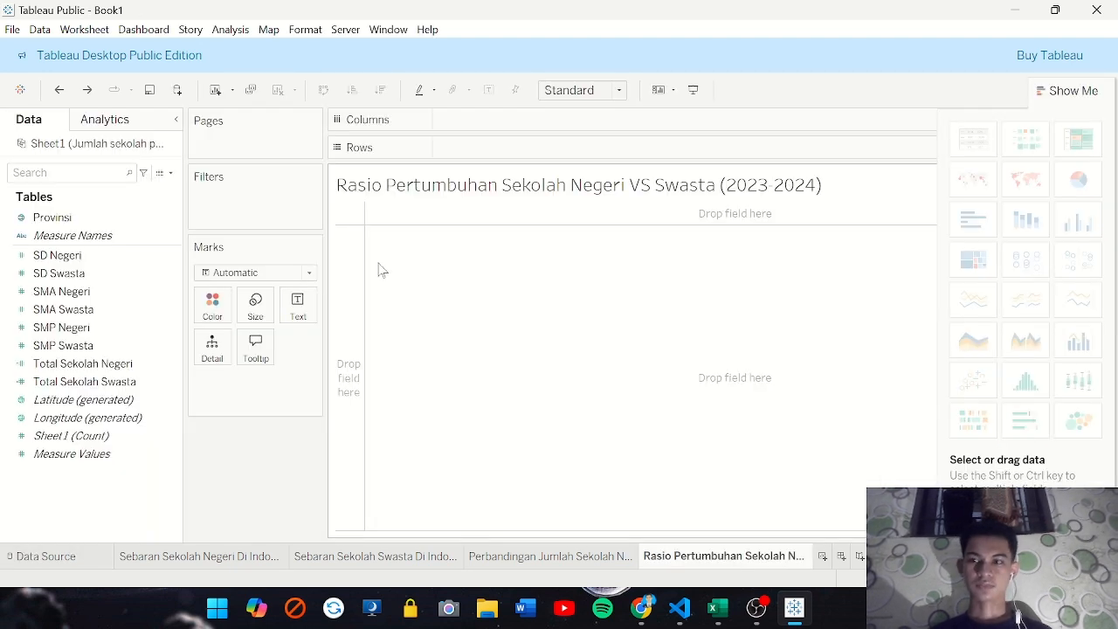
Open Sheet1's join canvas in the data source and bring in Hasil Analisis from File Explorer's Data Science folder, joining analisis_rasio to Sheet1
{"action": "left_click", "coordinate": [77, 556]}
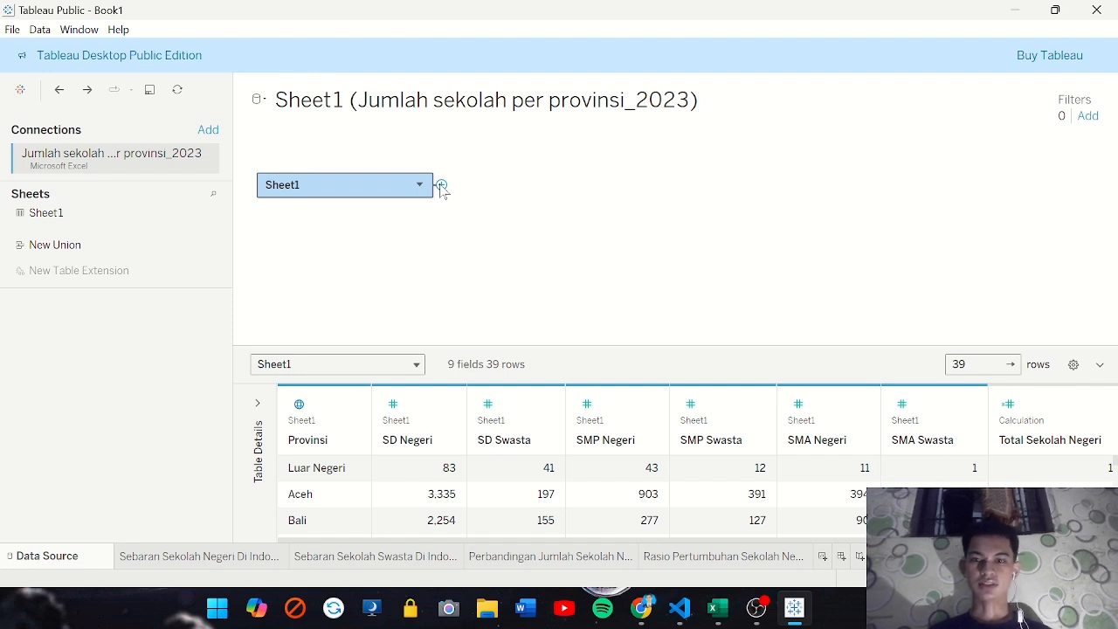
{"action": "left_click", "coordinate": [441, 187]}
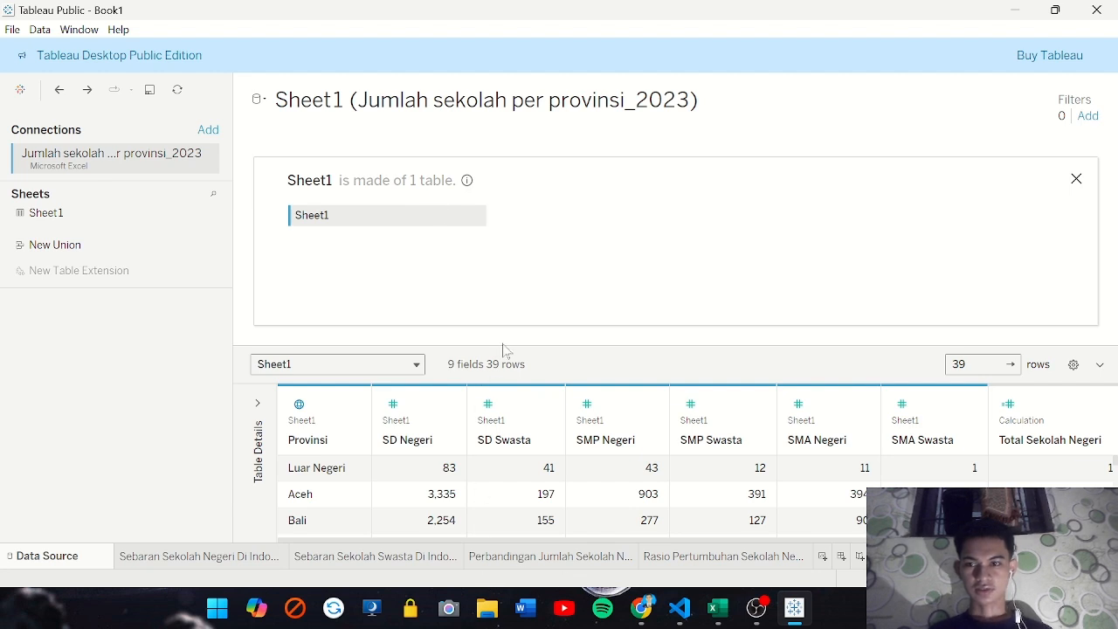
{"action": "left_click", "coordinate": [484, 610]}
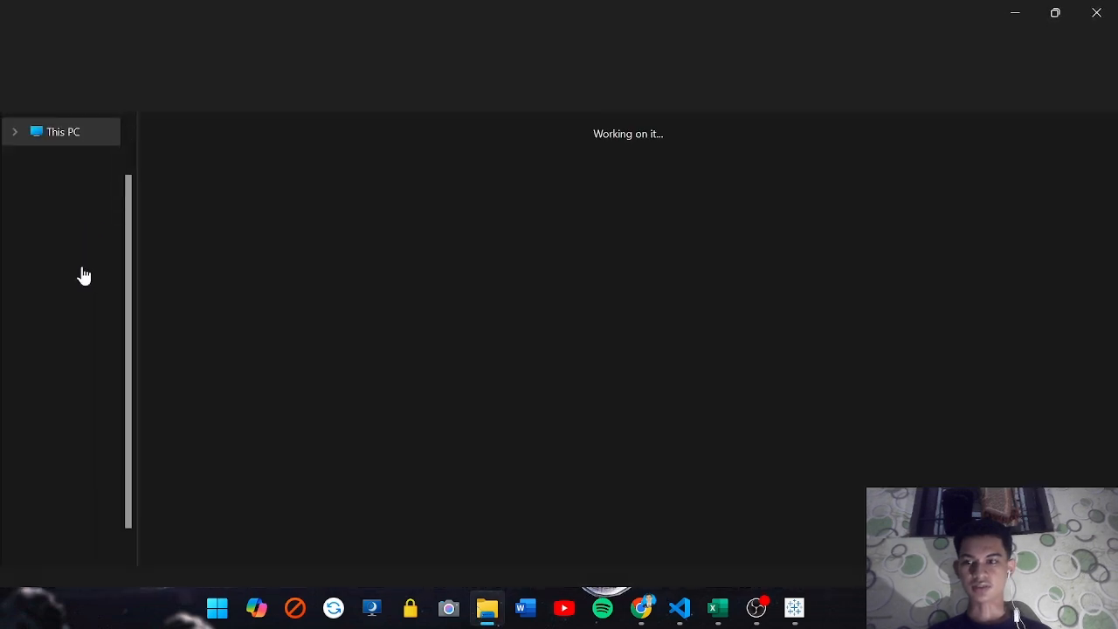
{"action": "left_click", "coordinate": [70, 240]}
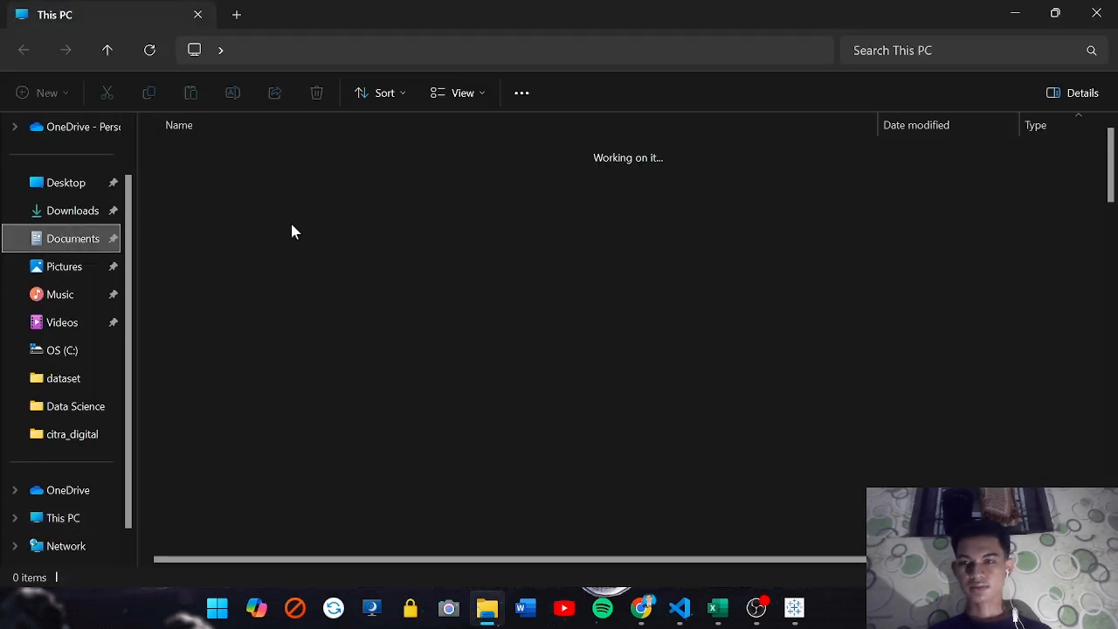
{"action": "double_click", "coordinate": [200, 305]}
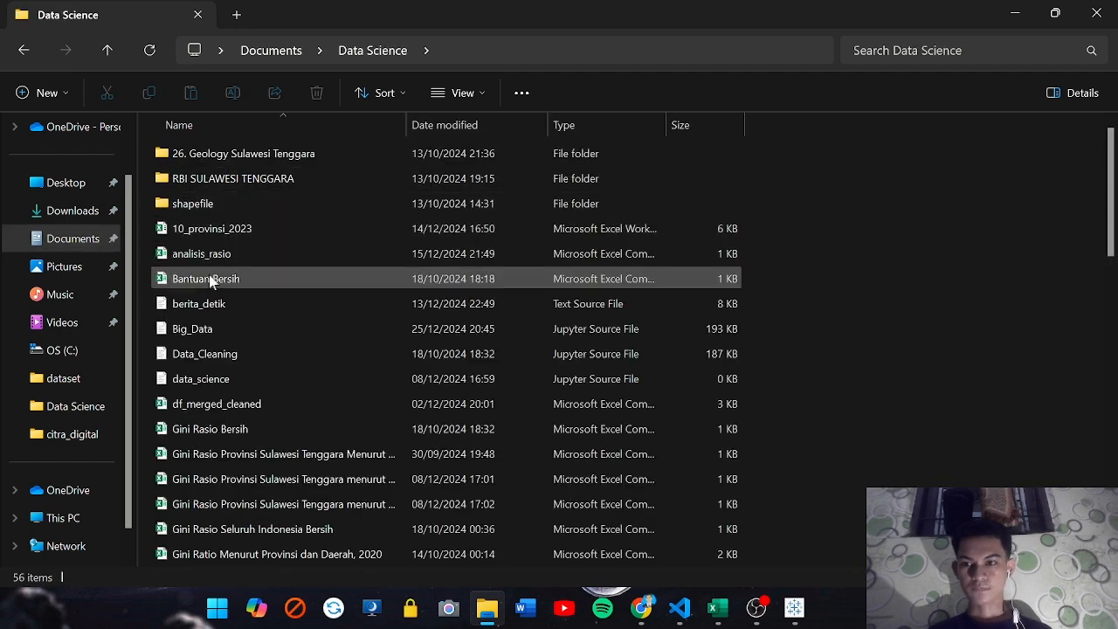
{"action": "scroll", "coordinate": [256, 367], "scroll_direction": "down", "scroll_amount": 1}
{"action": "scroll", "coordinate": [257, 374], "scroll_direction": "down", "scroll_amount": 3}
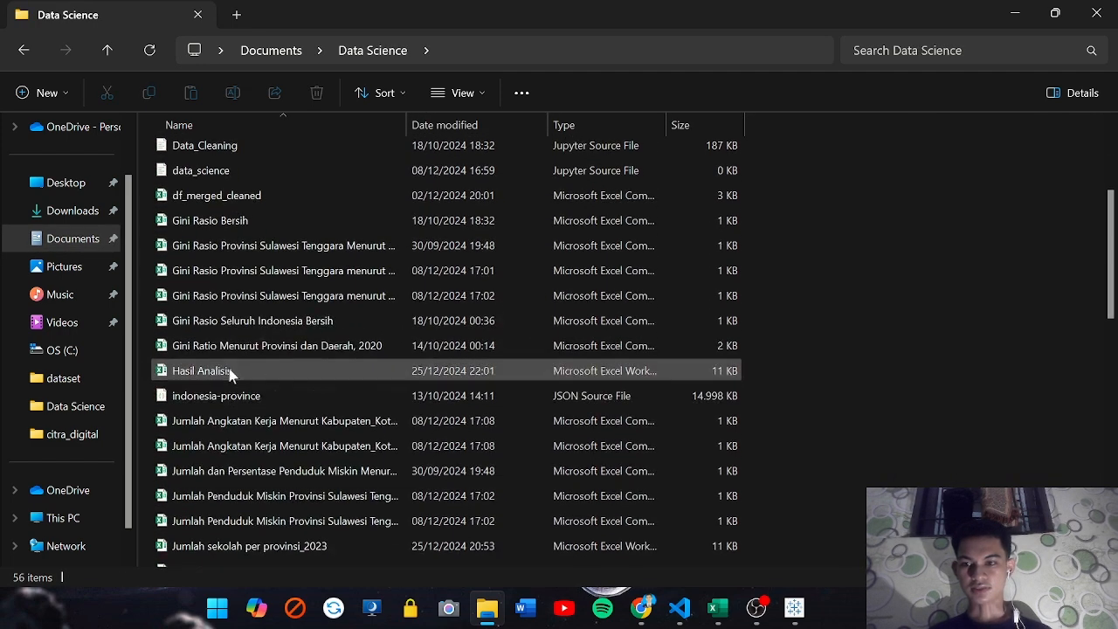
{"action": "left_click", "coordinate": [213, 373]}
{"action": "left_click_drag", "start_coordinate": [479, 452], "coordinate": [574, 205]}
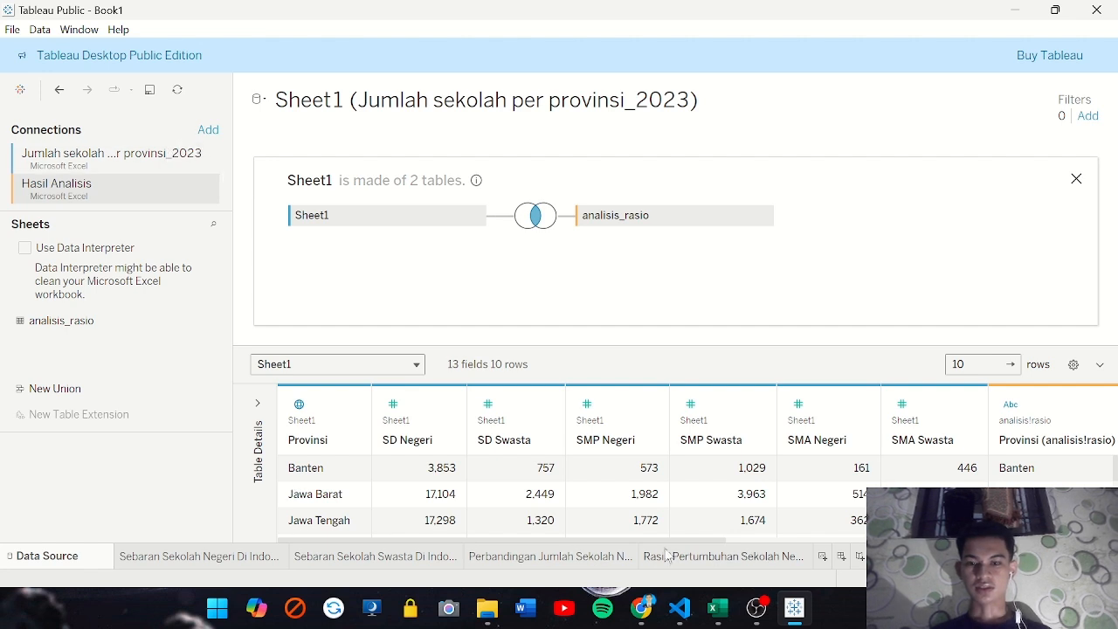
On the Rasio Pertumbuhan worksheet, place analisis_rasio's Provinsi on Rows and Rasio 2023 and Rasio 2024 on Columns
{"action": "left_click", "coordinate": [696, 556]}
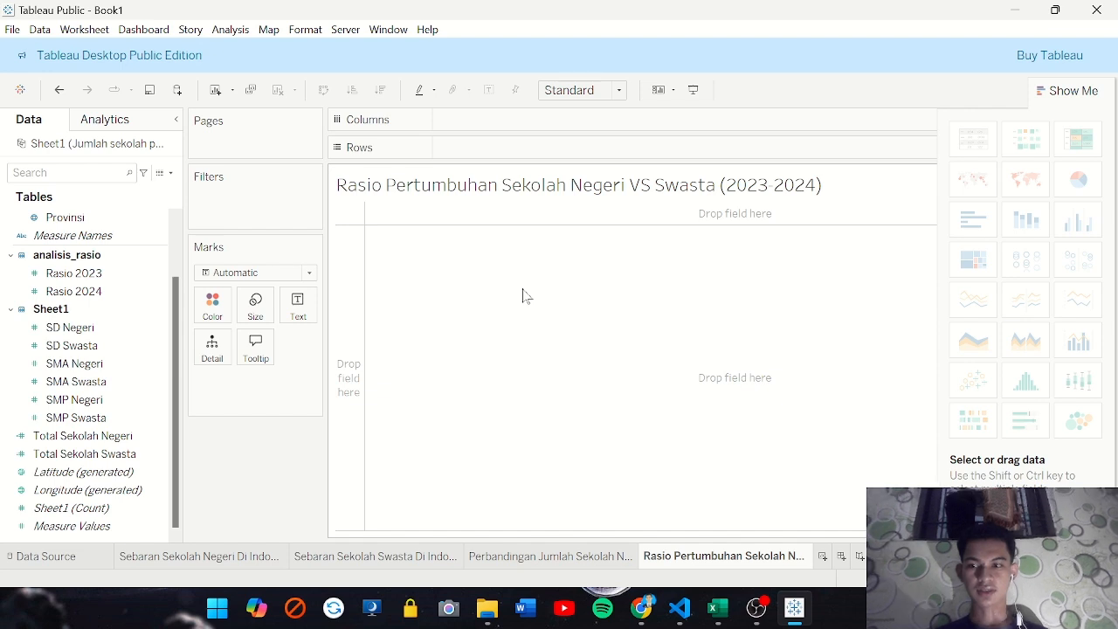
{"action": "left_click", "coordinate": [74, 294]}
{"action": "scroll", "coordinate": [75, 295], "scroll_direction": "up", "scroll_amount": 1}
{"action": "left_click", "coordinate": [75, 291]}
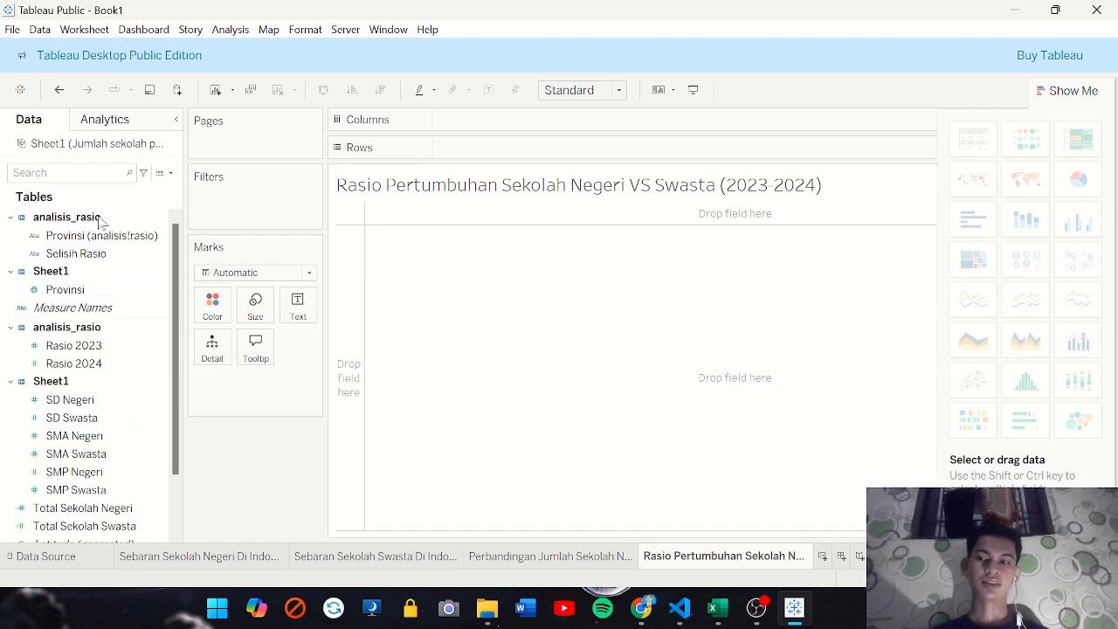
{"action": "left_click", "coordinate": [77, 236]}
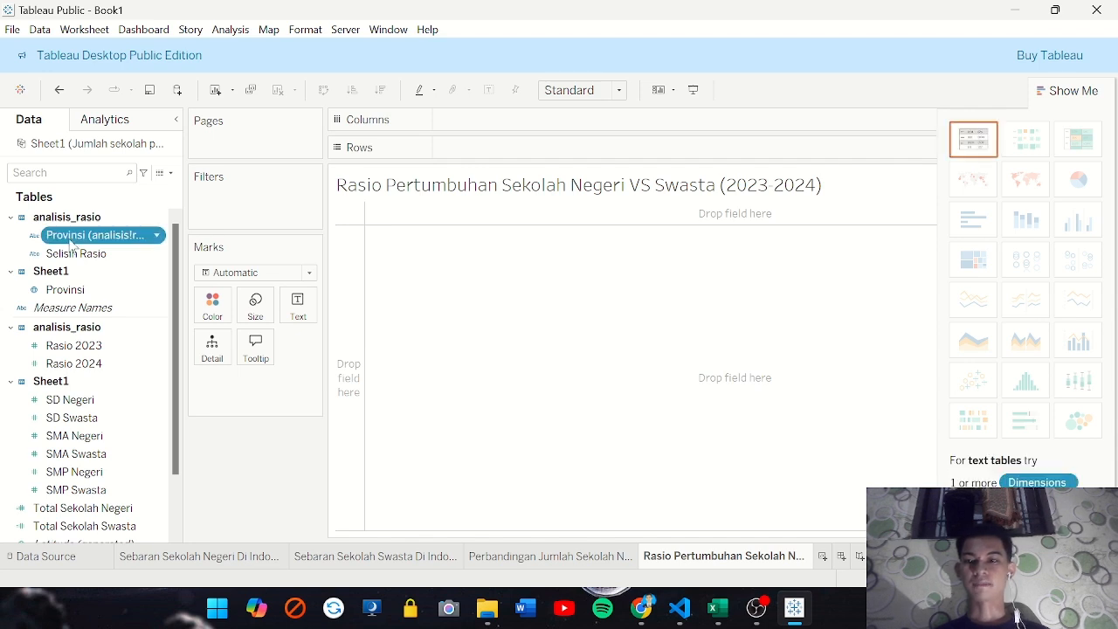
{"action": "left_click_drag", "start_coordinate": [73, 244], "coordinate": [472, 152]}
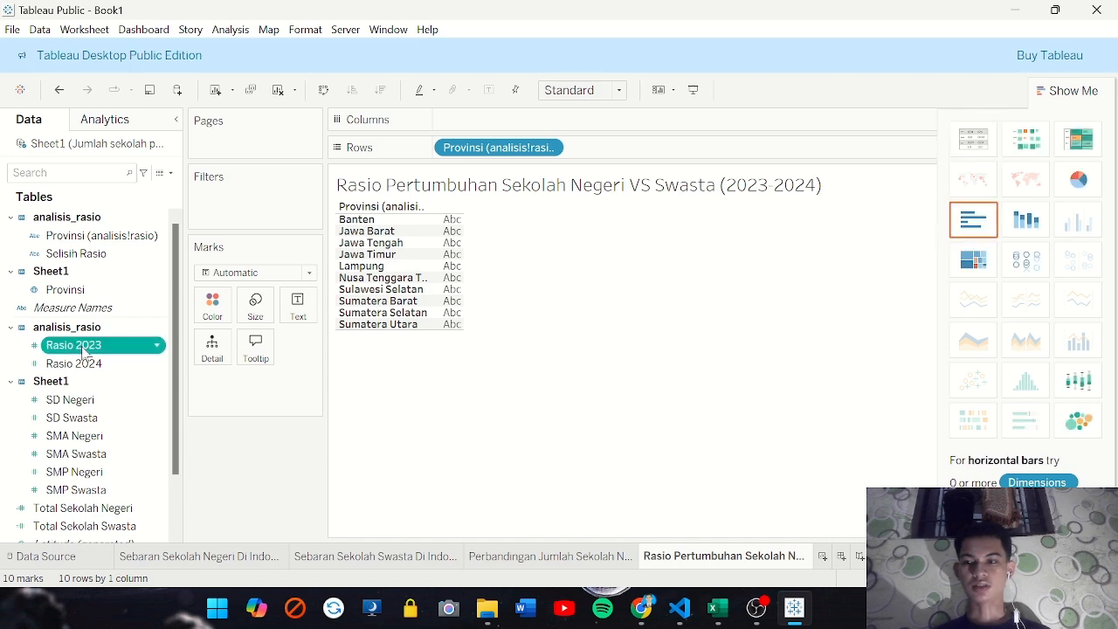
{"action": "left_click_drag", "start_coordinate": [83, 349], "coordinate": [494, 129]}
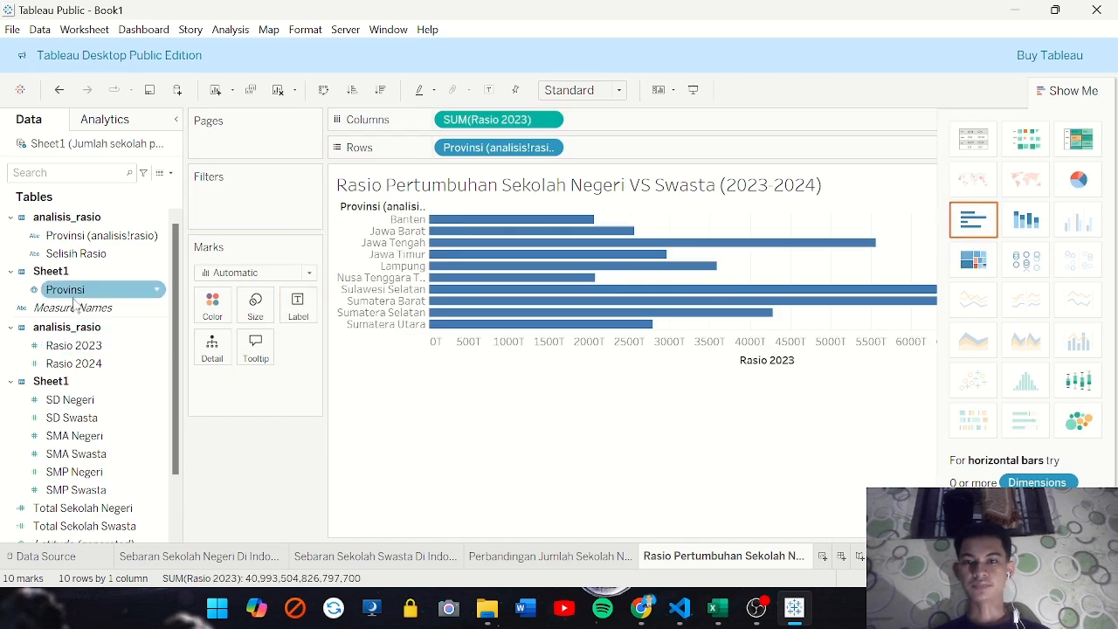
{"action": "left_click_drag", "start_coordinate": [74, 363], "coordinate": [604, 125]}
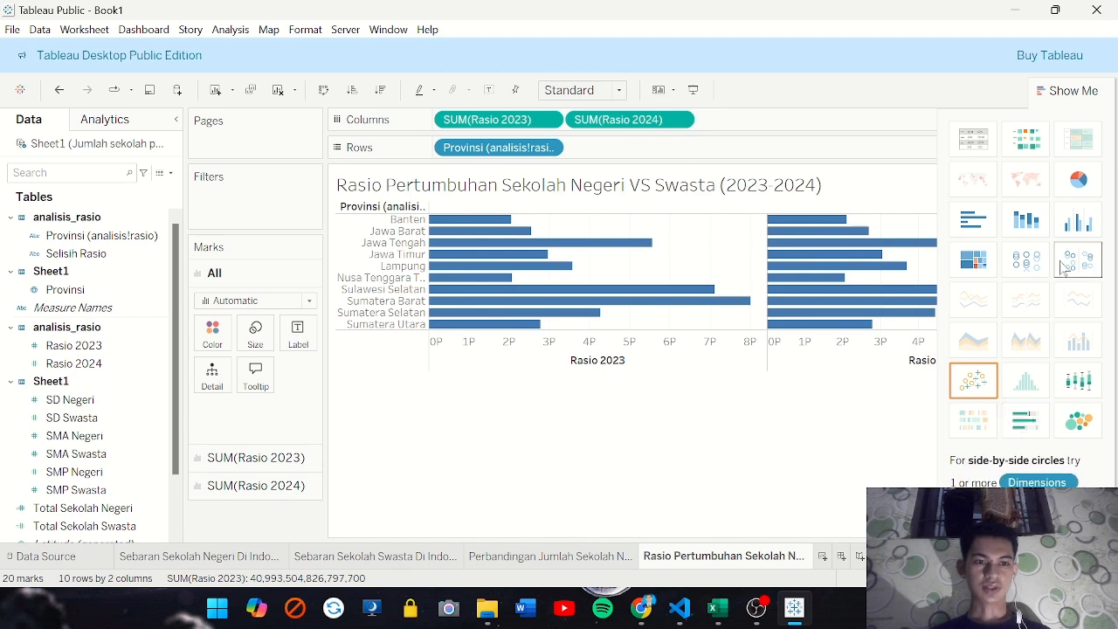
Try a pie chart of the ratios with the analisis_rasio Provinsi as labels, and undo the labels
{"action": "left_click", "coordinate": [1068, 229]}
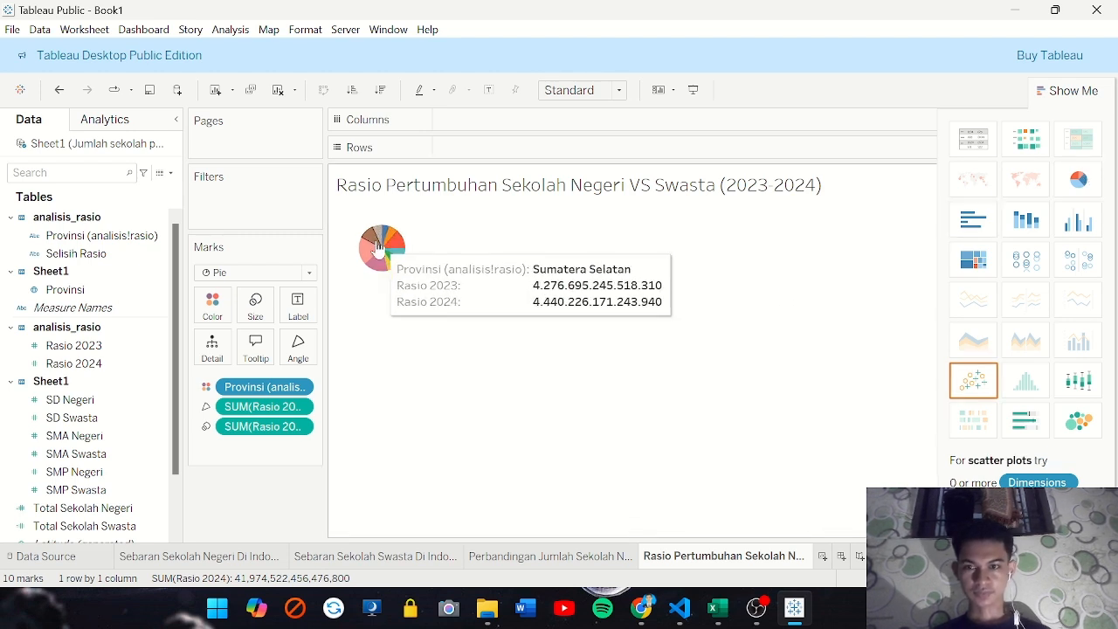
{"action": "mouse_move", "coordinate": [382, 278]}
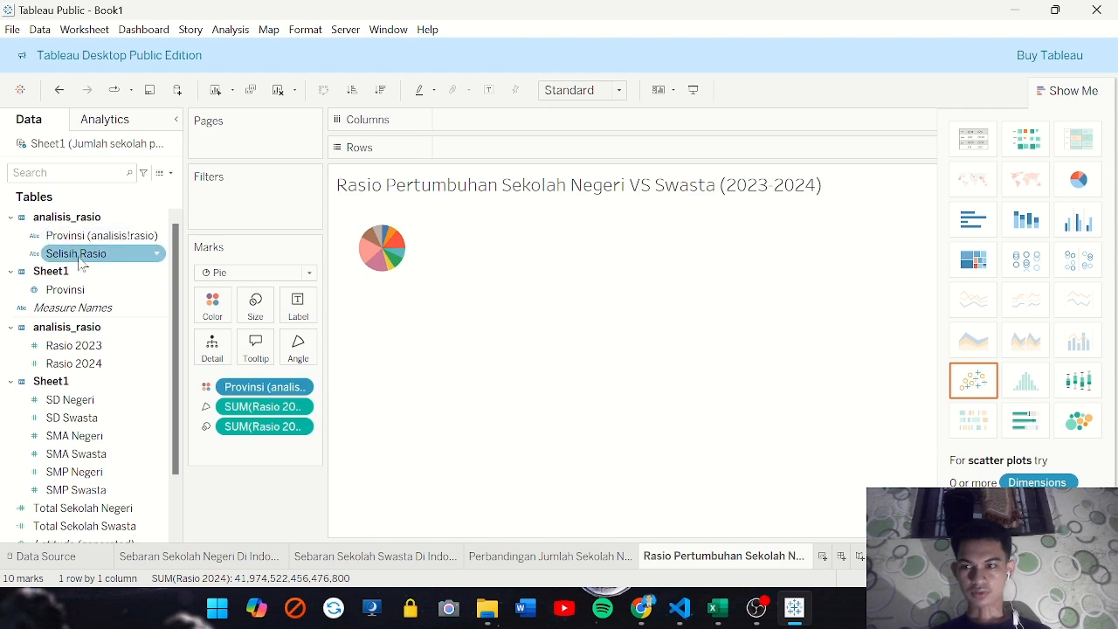
{"action": "left_click_drag", "start_coordinate": [83, 243], "coordinate": [299, 305]}
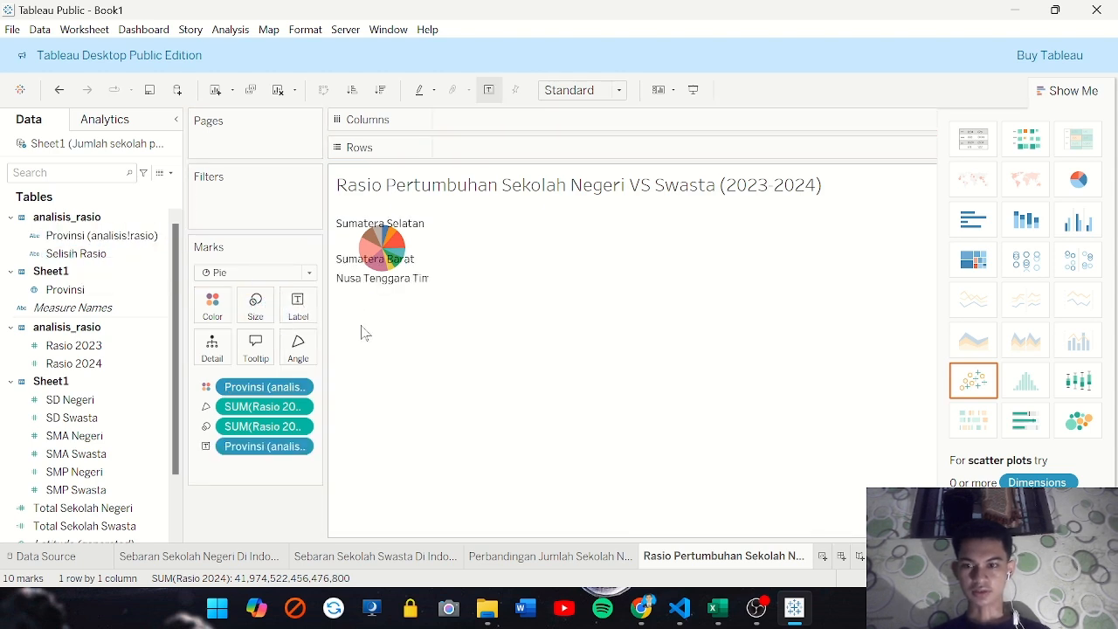
{"action": "key", "text": "ctrl+z"}
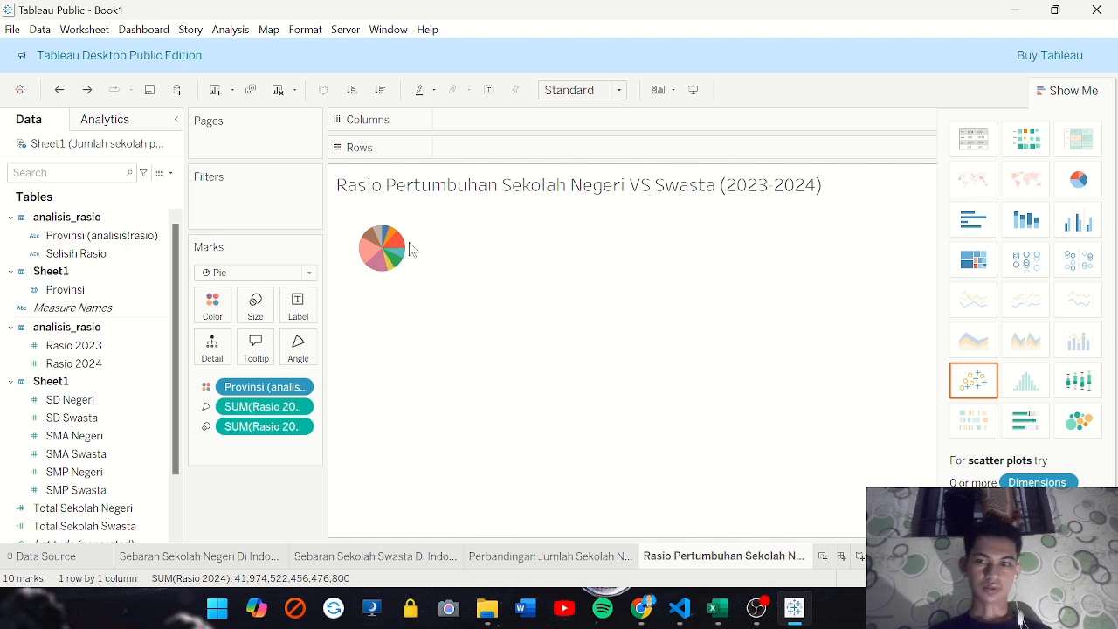
Change the ratio chart to side-by-side bars and widen the province columns
{"action": "left_click", "coordinate": [1081, 221]}
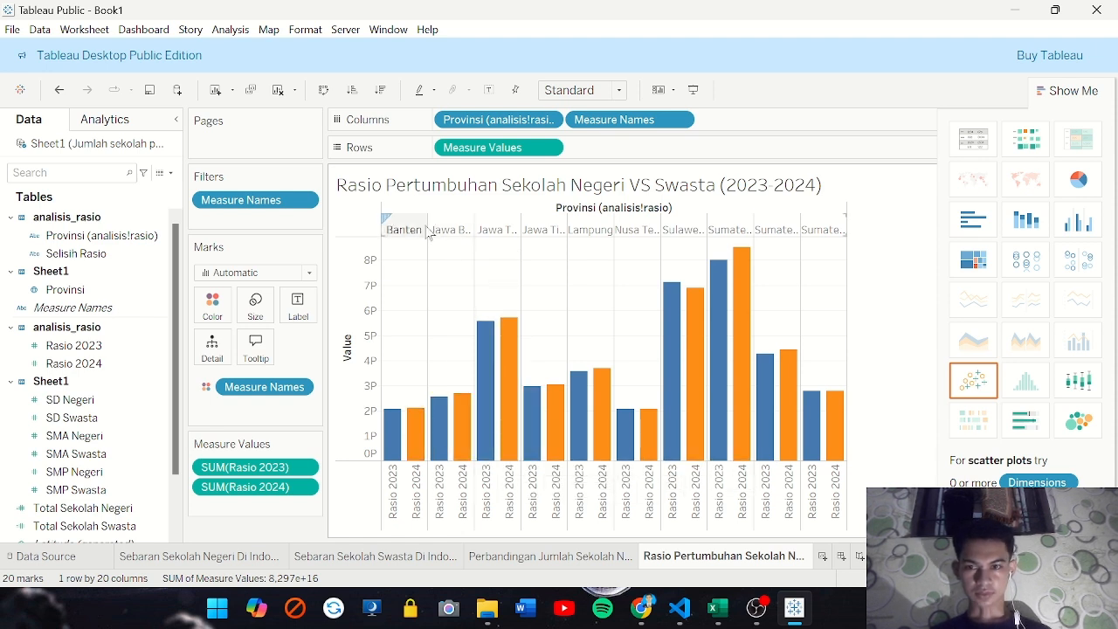
{"action": "left_click_drag", "start_coordinate": [426, 225], "coordinate": [447, 225]}
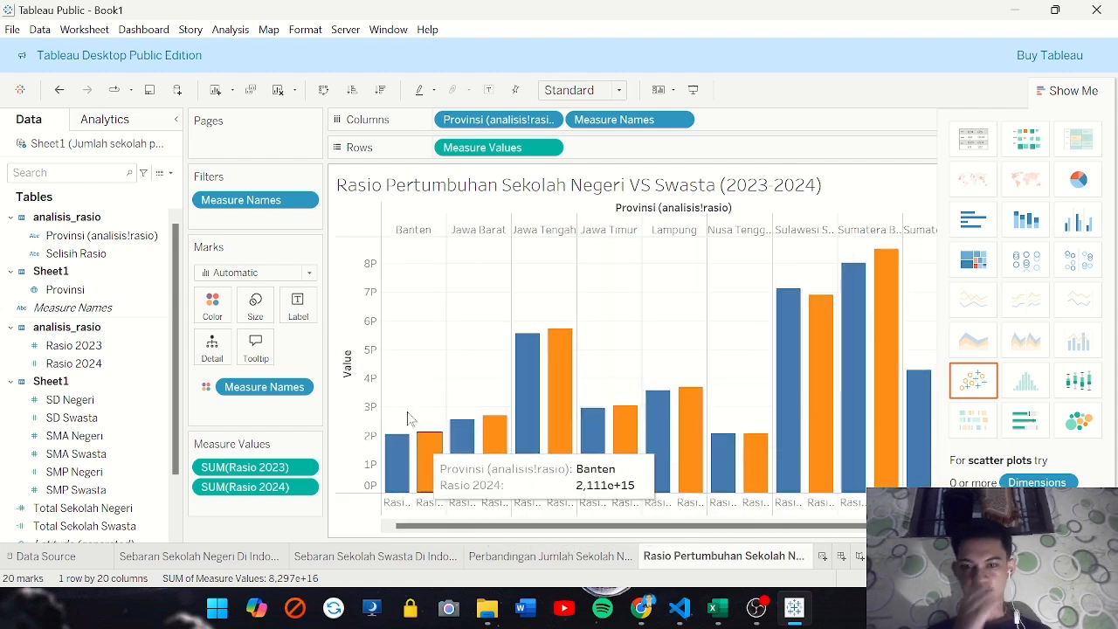
Recolor the bars by measure, with green for Rasio 2023 and yellow for Rasio 2024
{"action": "left_click", "coordinate": [214, 307]}
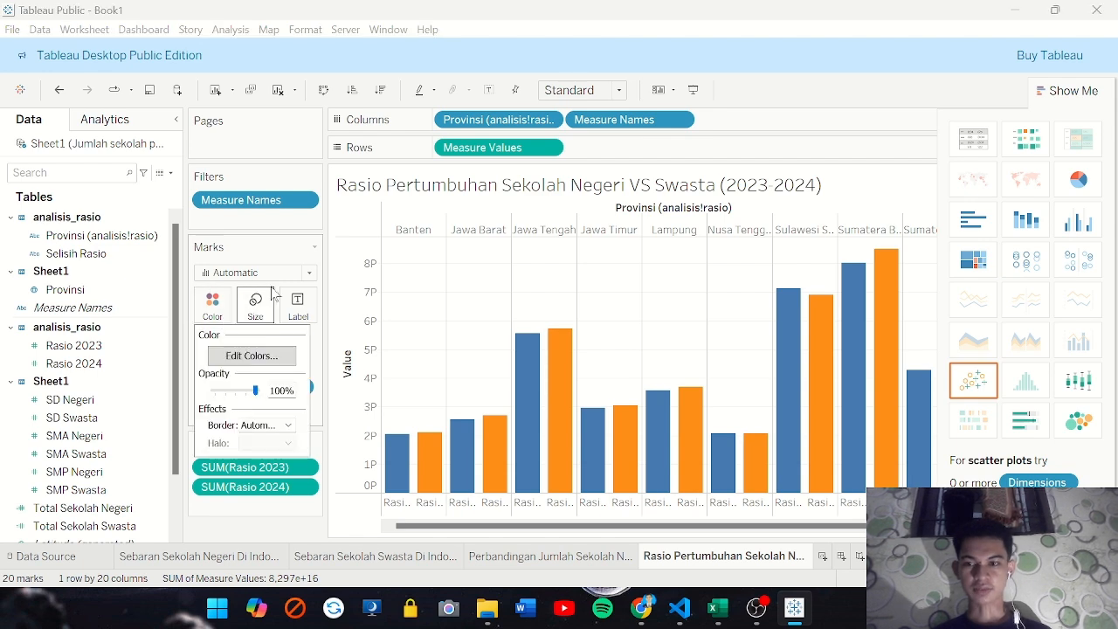
{"action": "left_click", "coordinate": [252, 356]}
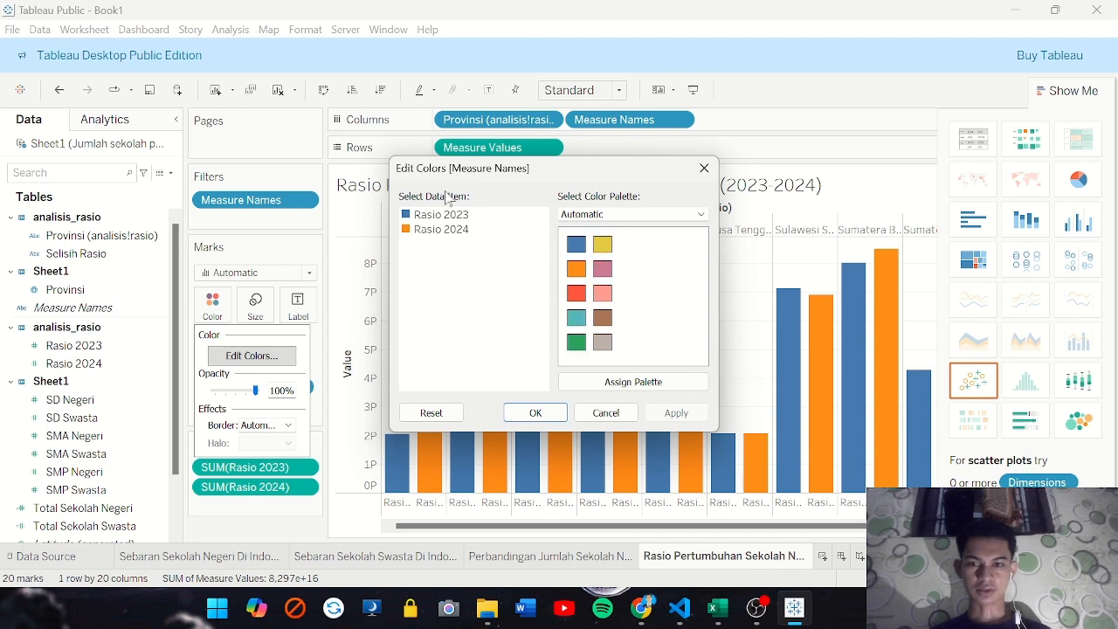
{"action": "left_click", "coordinate": [423, 217]}
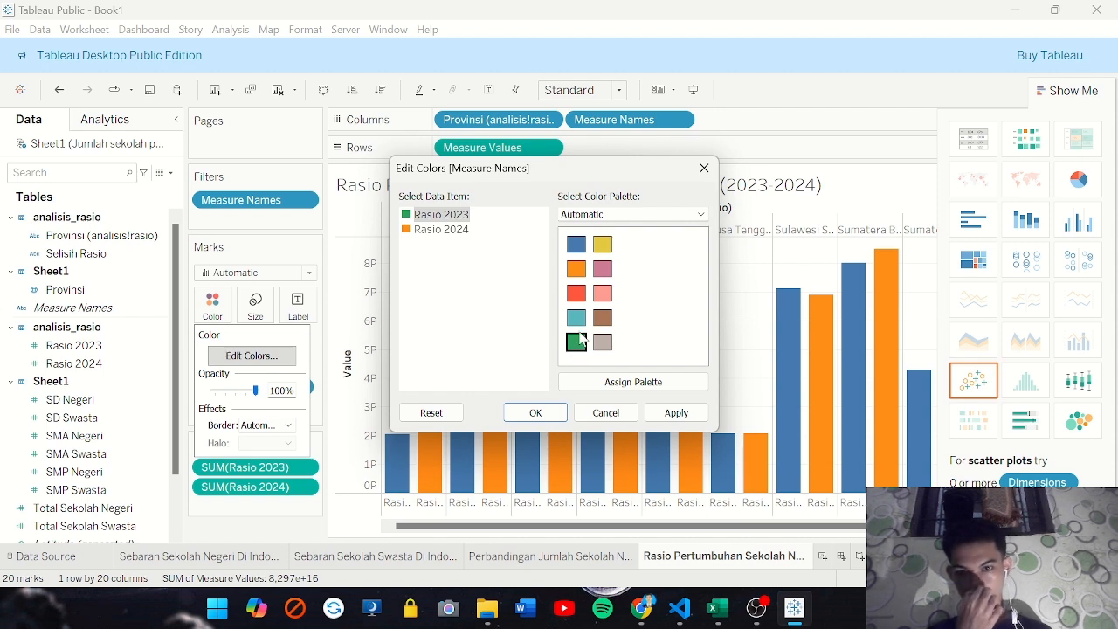
{"action": "left_click", "coordinate": [429, 232]}
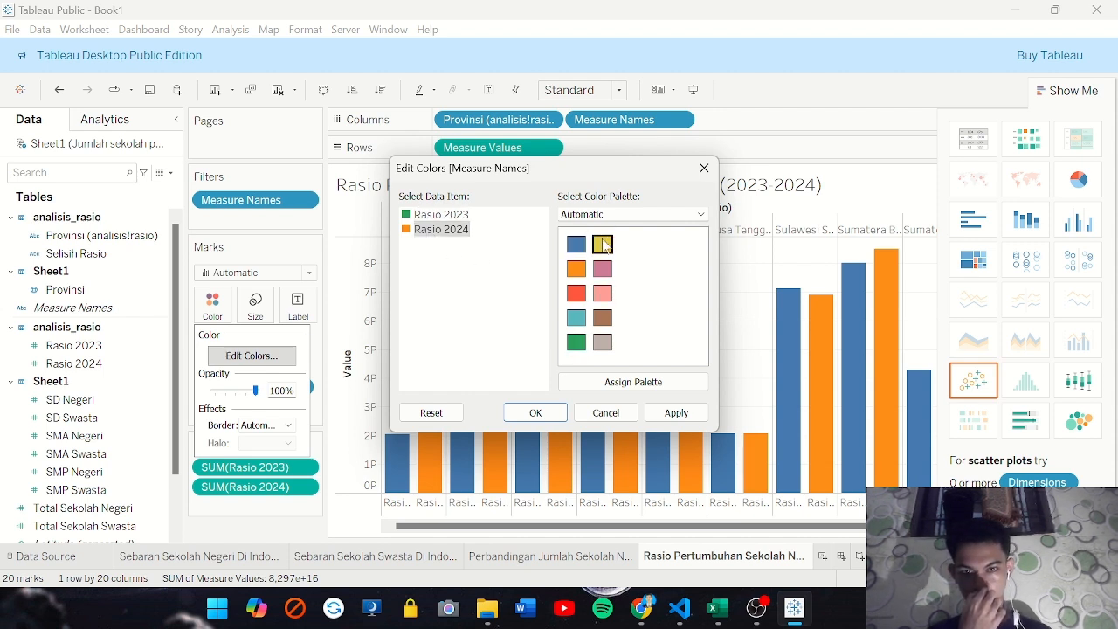
{"action": "left_click", "coordinate": [676, 414]}
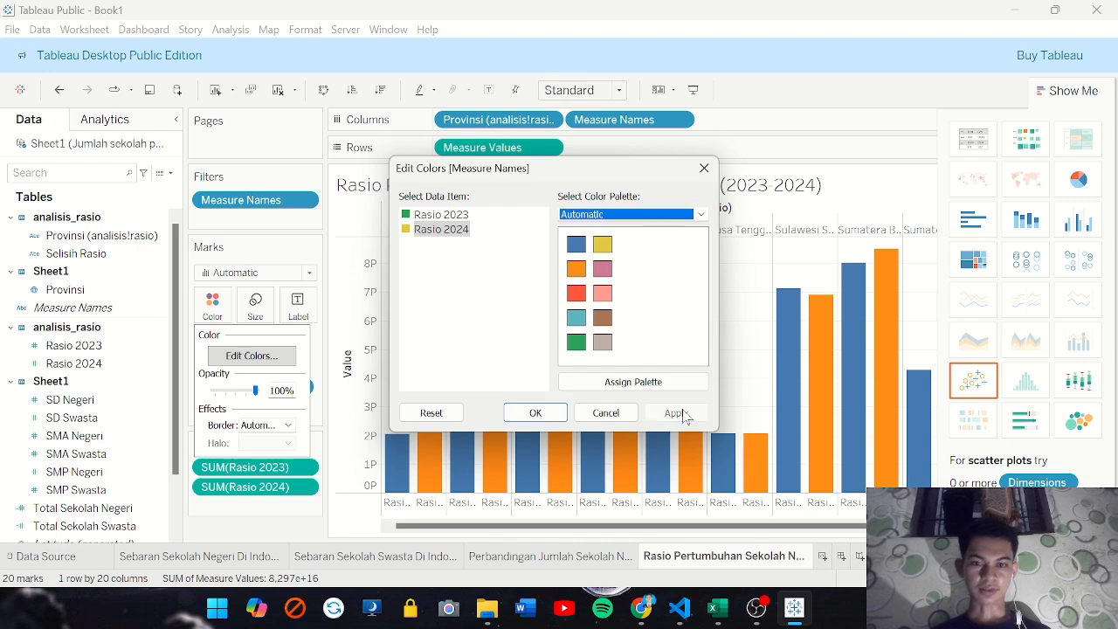
{"action": "left_click", "coordinate": [532, 413]}
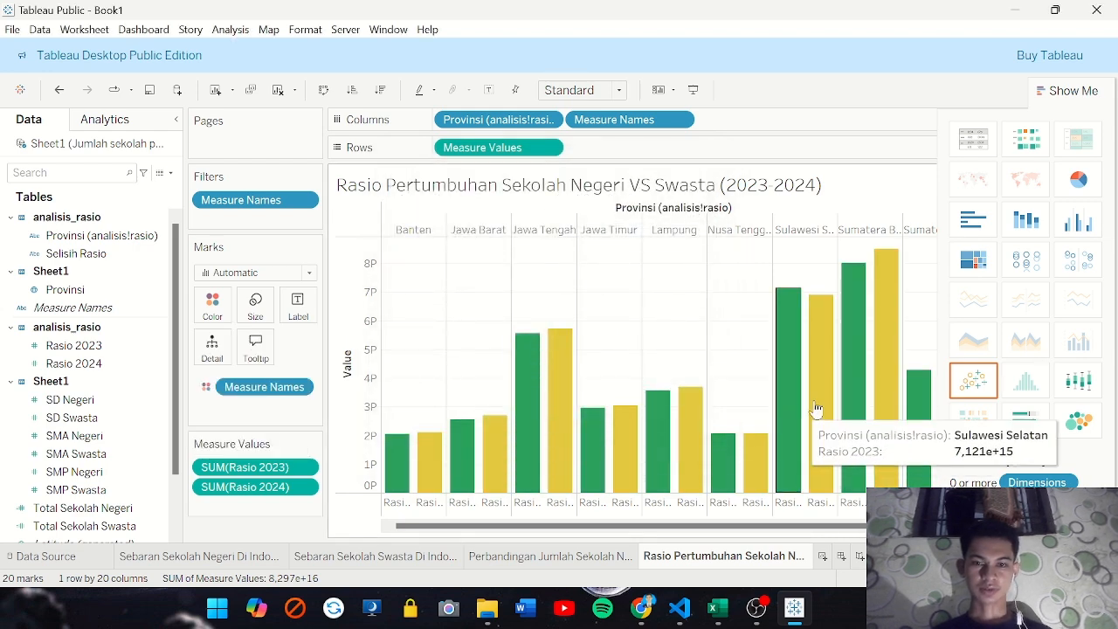
Compare the Rasio 2023 and Rasio 2024 bars across the provinces, including the details for Sulawesi Selatan
{"action": "mouse_move", "coordinate": [402, 484]}
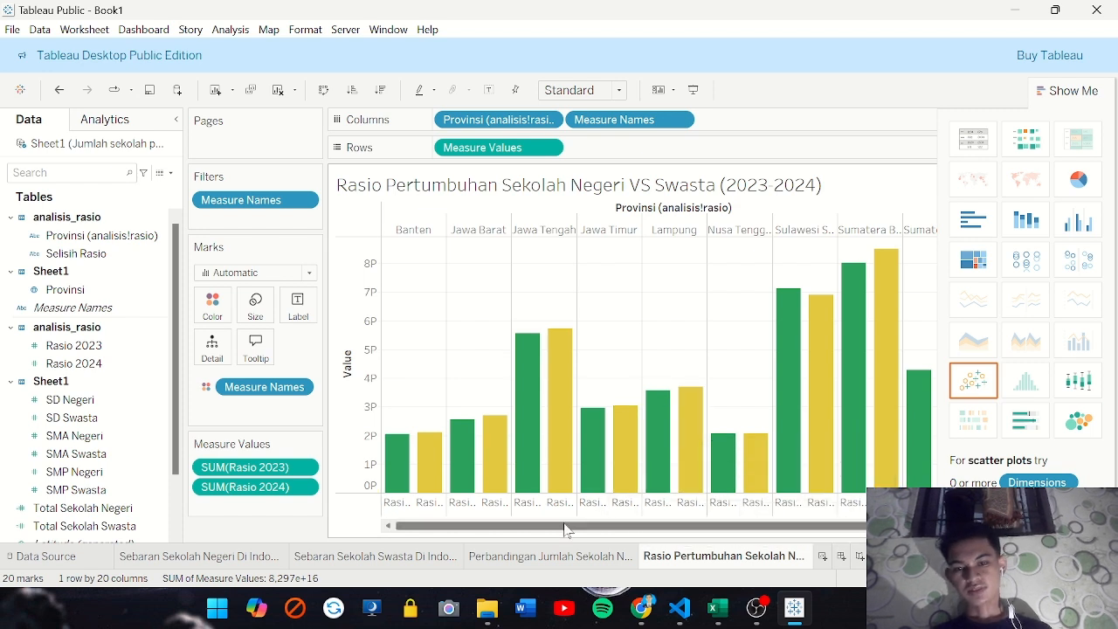
{"action": "left_click_drag", "start_coordinate": [563, 532], "coordinate": [621, 518]}
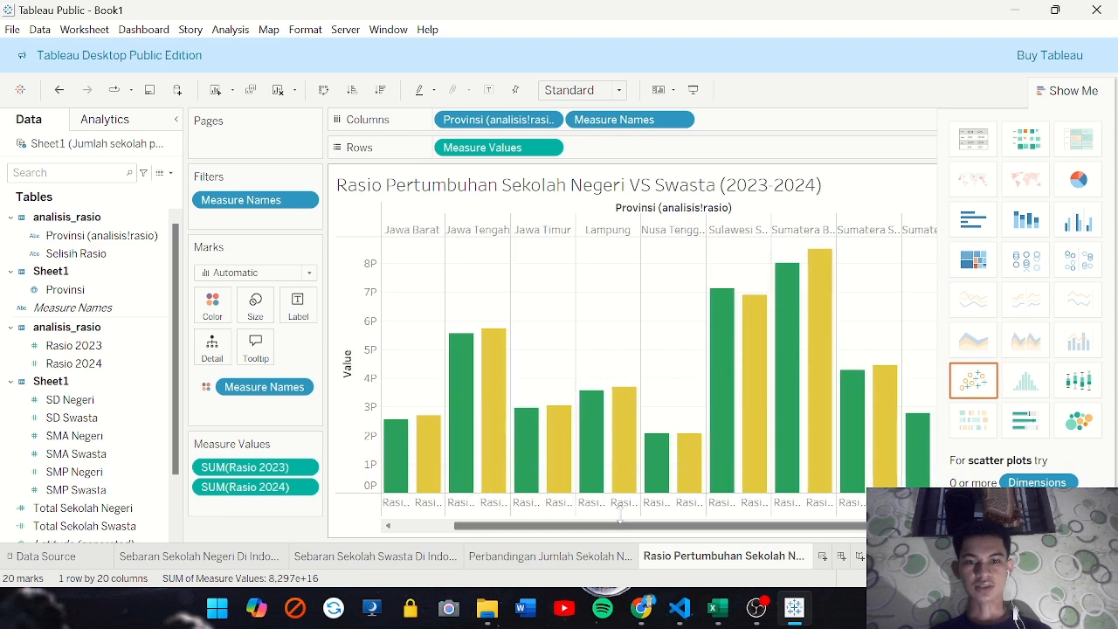
{"action": "mouse_move", "coordinate": [721, 304]}
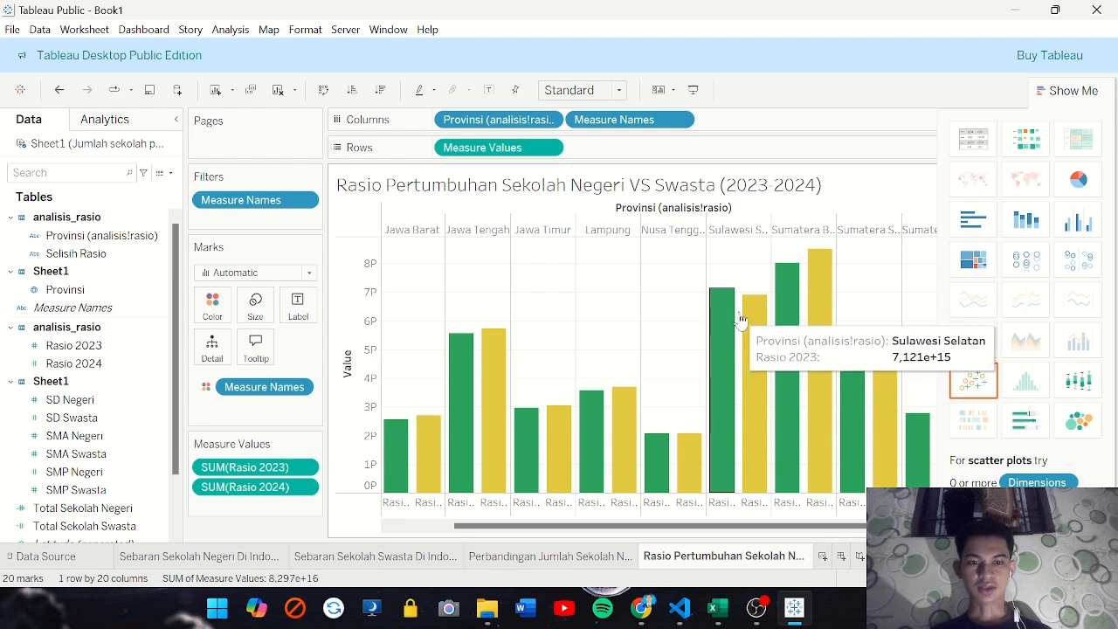
{"action": "mouse_move", "coordinate": [750, 320]}
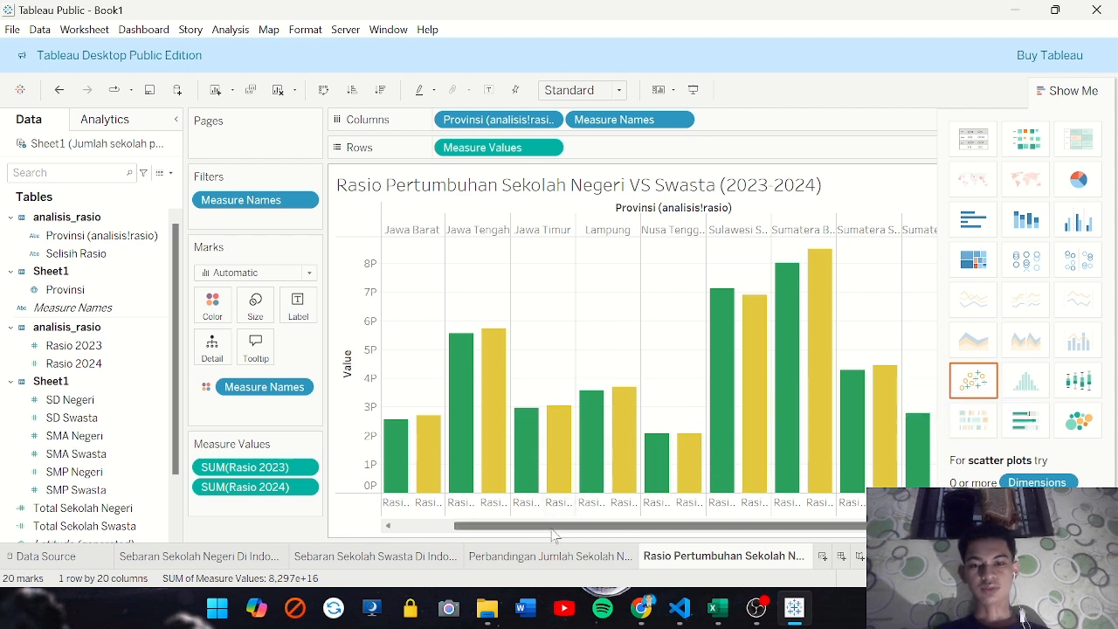
{"action": "left_click_drag", "start_coordinate": [545, 529], "coordinate": [460, 526]}
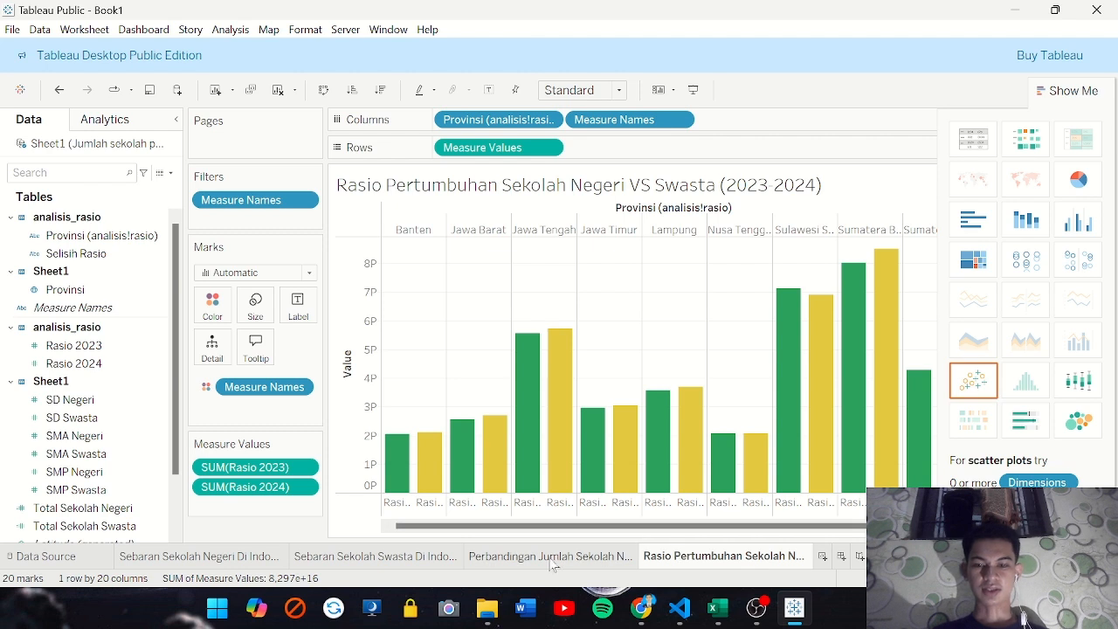
{"action": "mouse_move", "coordinate": [542, 564]}
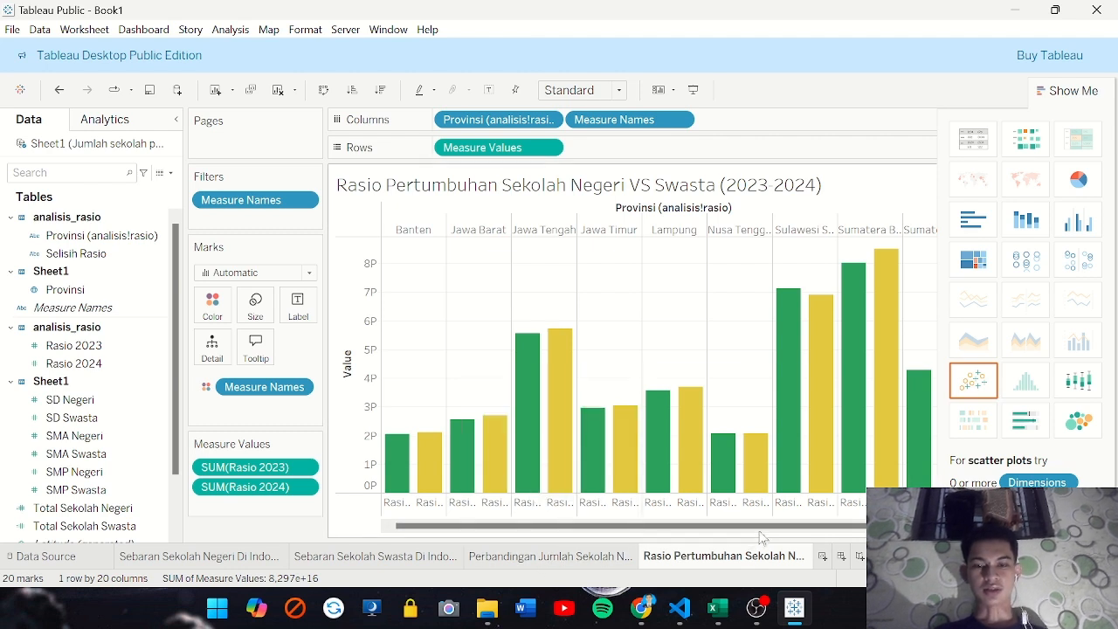